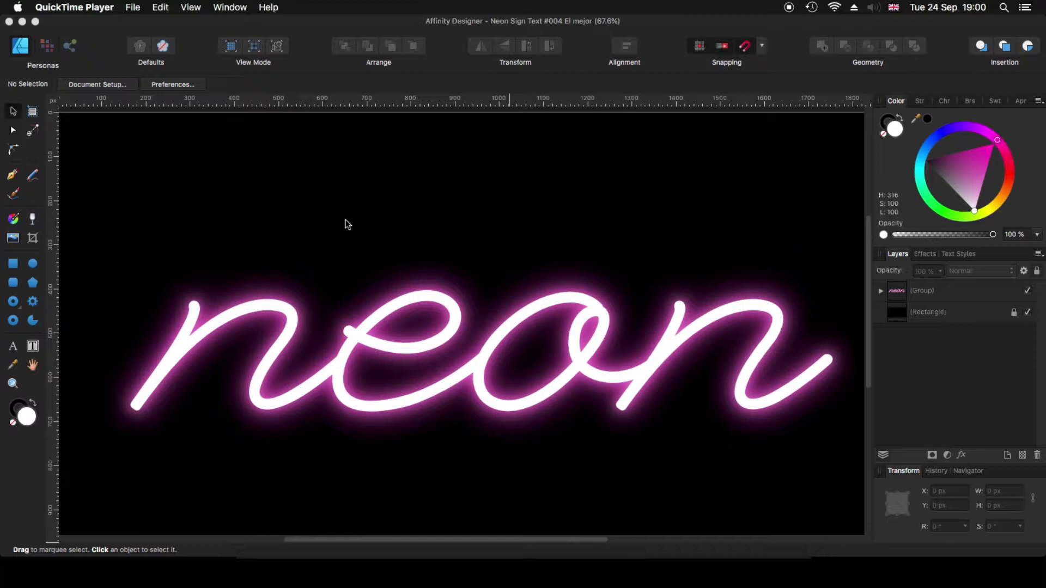
Create a new document from the 1080p page preset with the transparent background turned off
{"action": "left_click", "coordinate": [287, 161]}
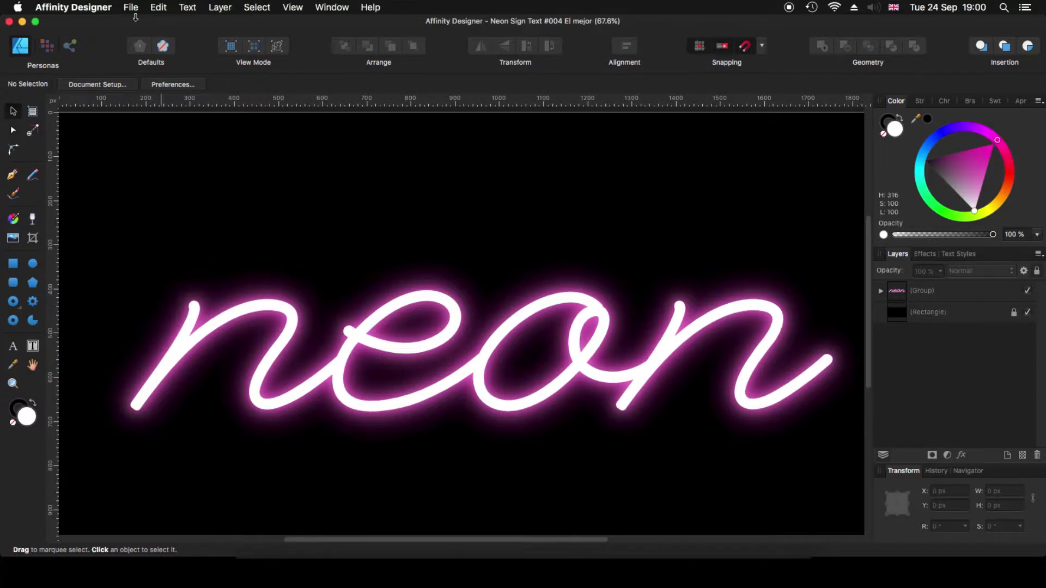
{"action": "left_click", "coordinate": [133, 10]}
{"action": "left_click", "coordinate": [143, 22]}
{"action": "left_click", "coordinate": [522, 91]}
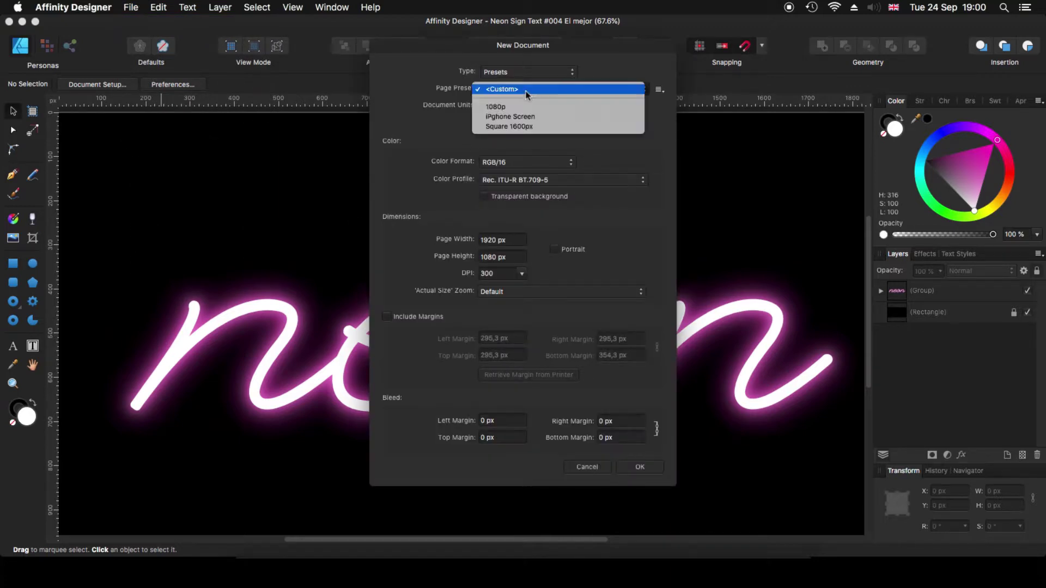
{"action": "left_click", "coordinate": [516, 108]}
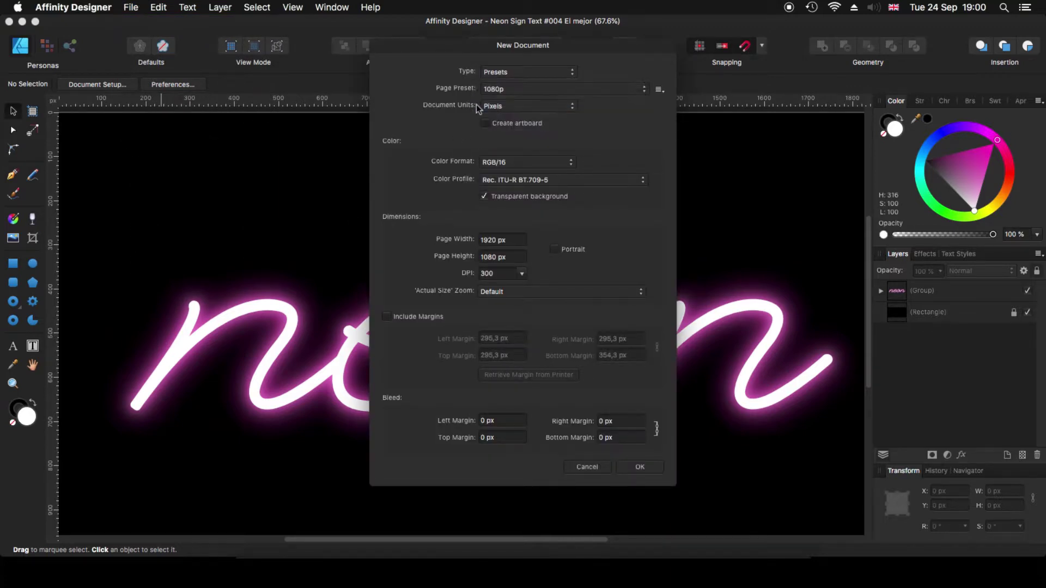
{"action": "left_click", "coordinate": [485, 197]}
{"action": "left_click", "coordinate": [639, 468]}
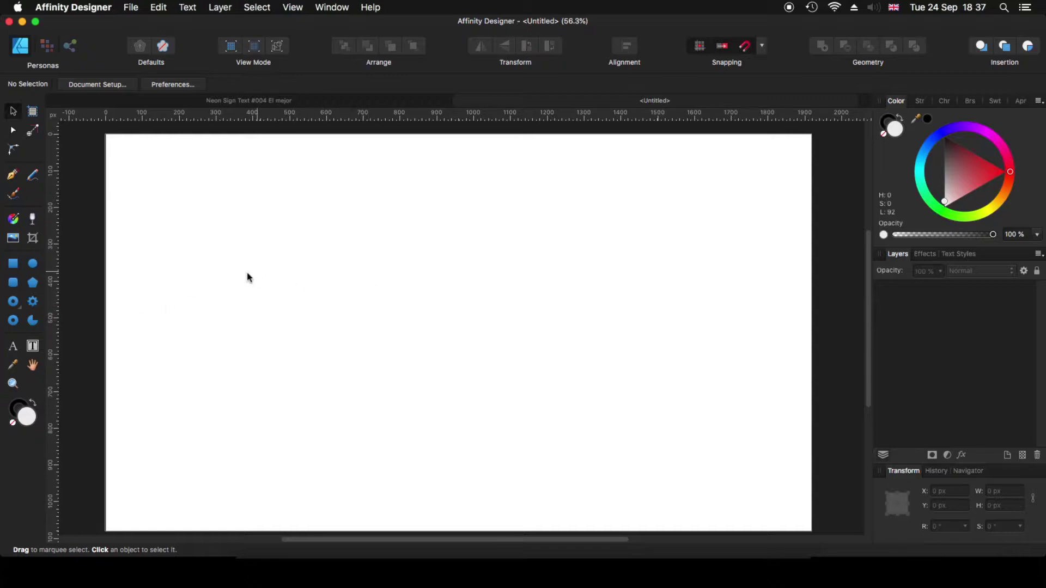
Add the artistic text "neon" at about 131 pt and move it to the middle of the page
{"action": "left_click", "coordinate": [11, 351]}
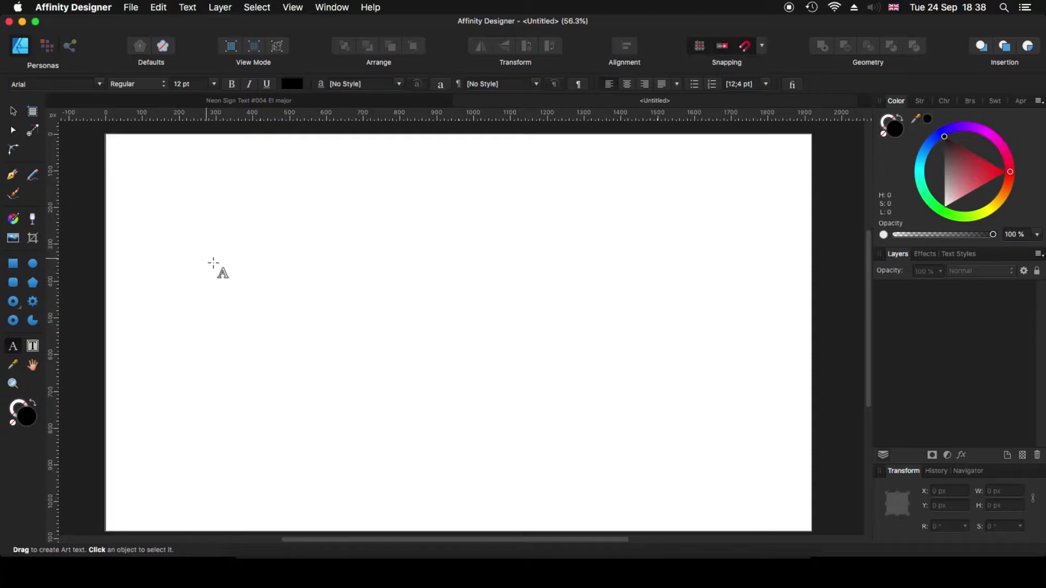
{"action": "mouse_move", "coordinate": [213, 264]}
{"action": "left_mouse_down"}
{"action": "mouse_move", "coordinate": [358, 410]}
{"action": "mouse_move", "coordinate": [345, 403]}
{"action": "left_mouse_up"}
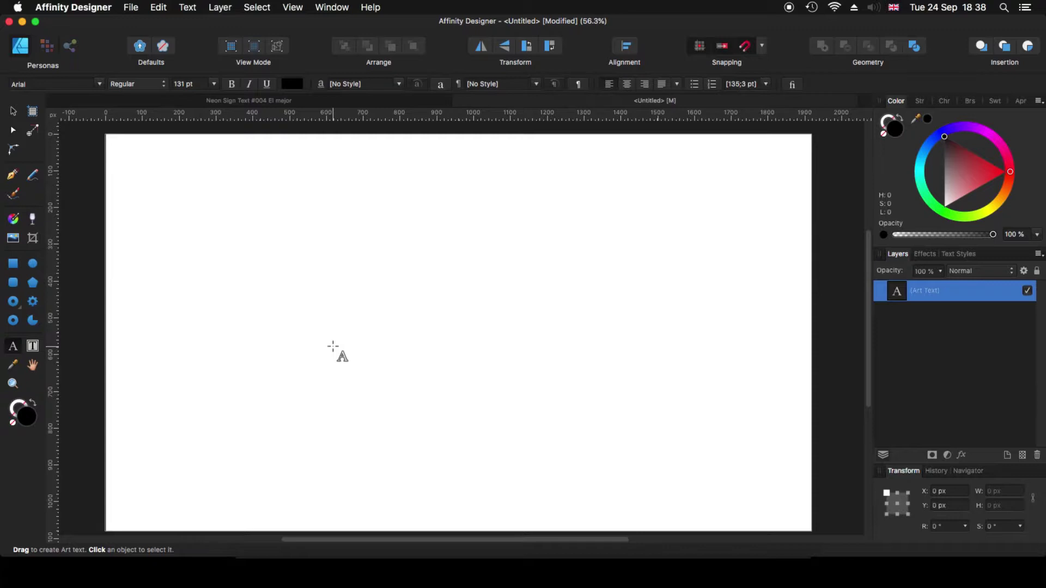
{"action": "type", "text": "neo"}
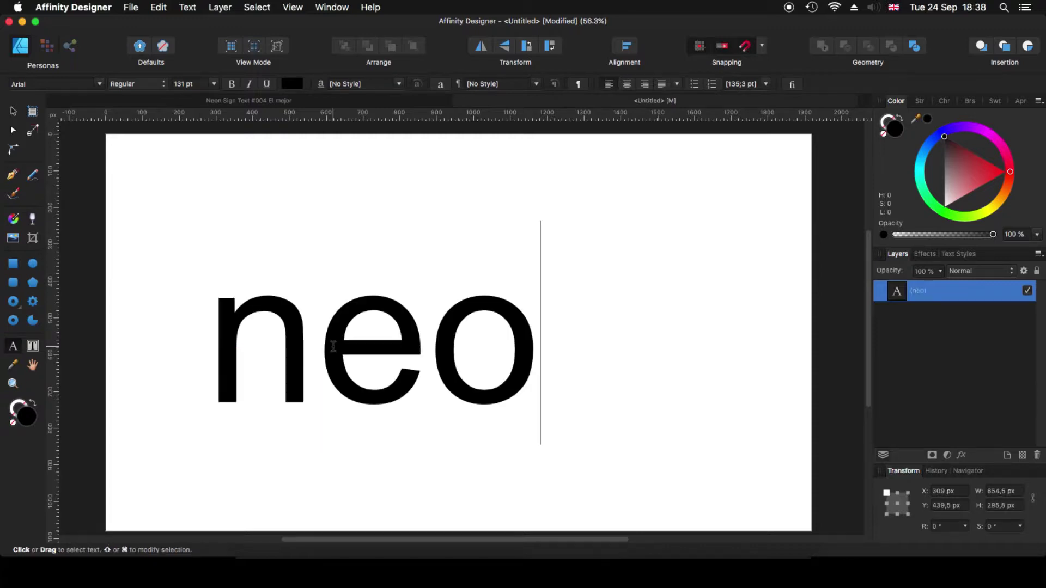
{"action": "type", "text": "n"}
{"action": "key", "text": "Escape"}
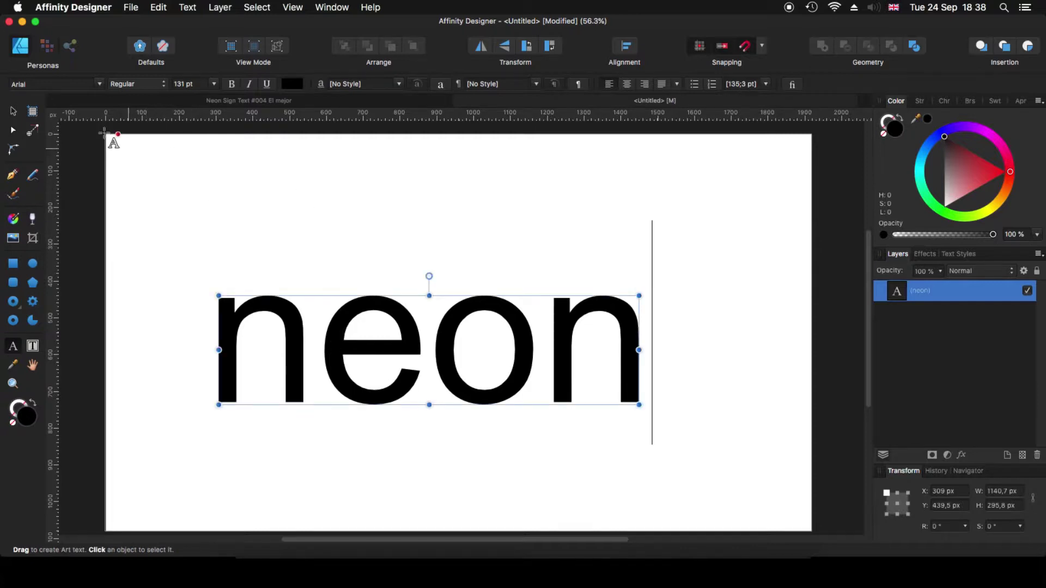
{"action": "left_click", "coordinate": [13, 110]}
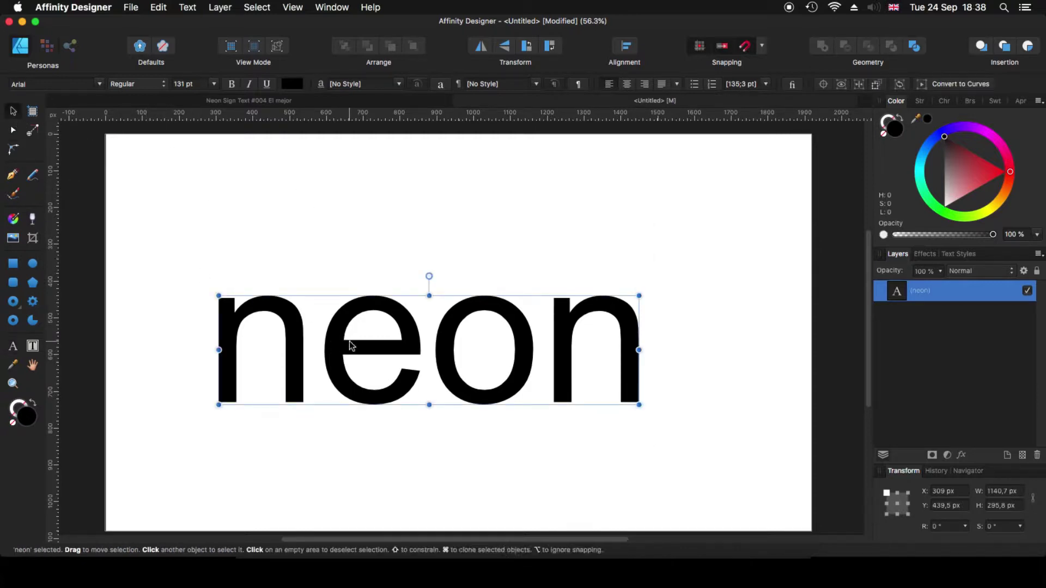
{"action": "left_click_drag", "start_coordinate": [349, 345], "coordinate": [379, 327]}
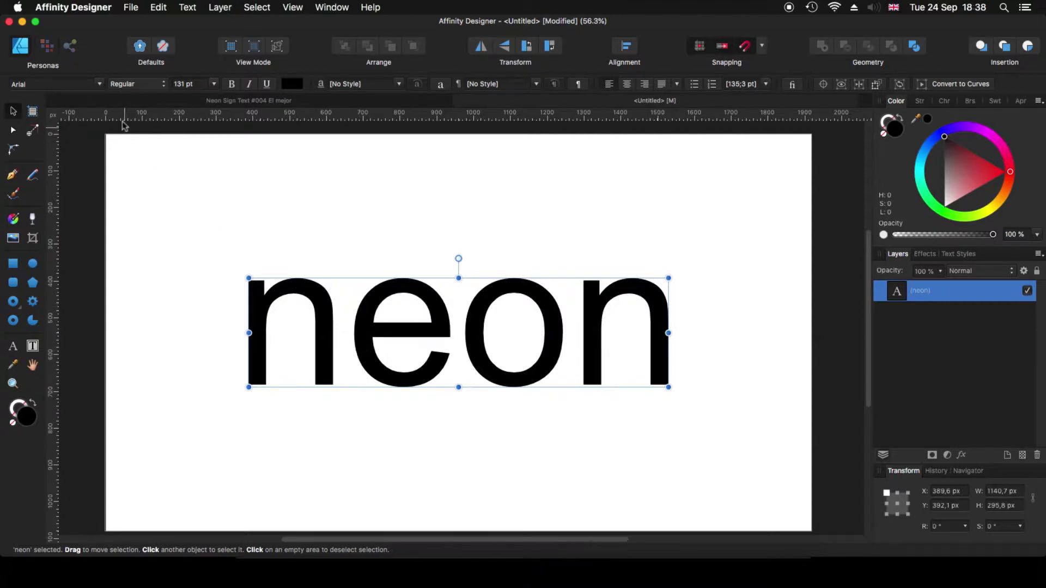
Change the font of the "neon" text to League Script from the favorite fonts
{"action": "left_click", "coordinate": [99, 85]}
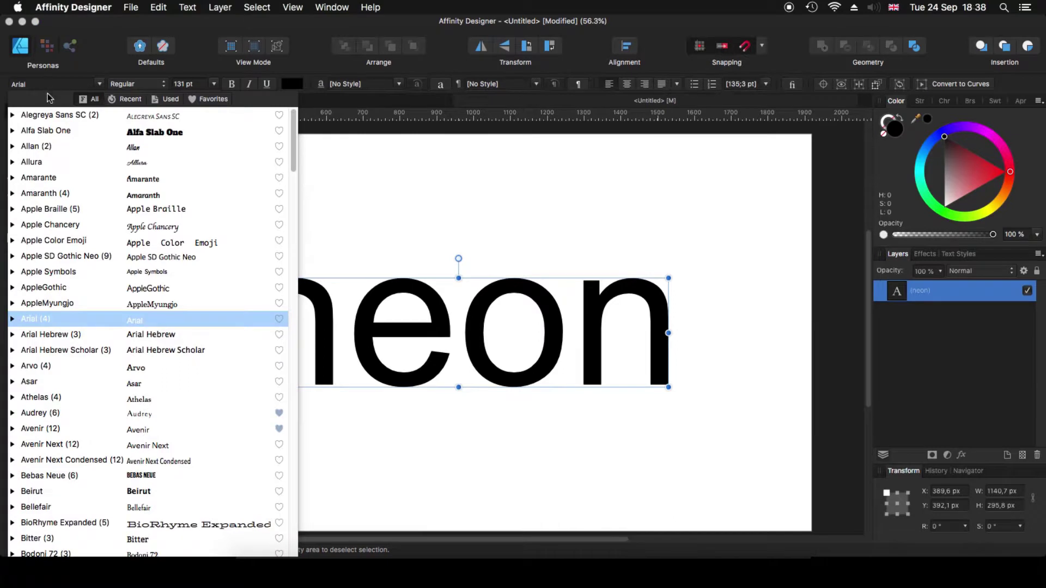
{"action": "left_click", "coordinate": [210, 99]}
{"action": "left_click", "coordinate": [18, 164]}
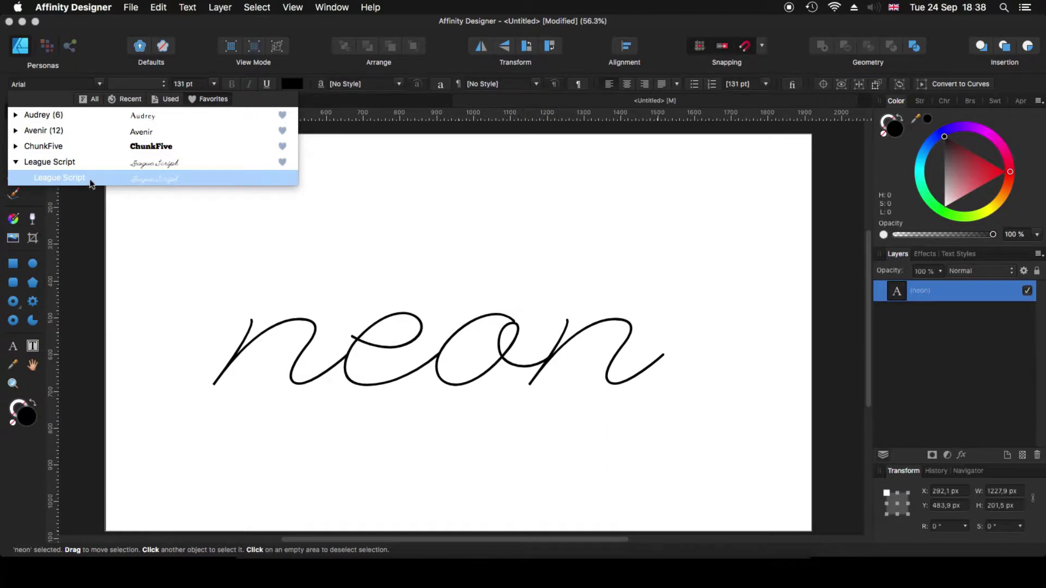
{"action": "left_click", "coordinate": [59, 178]}
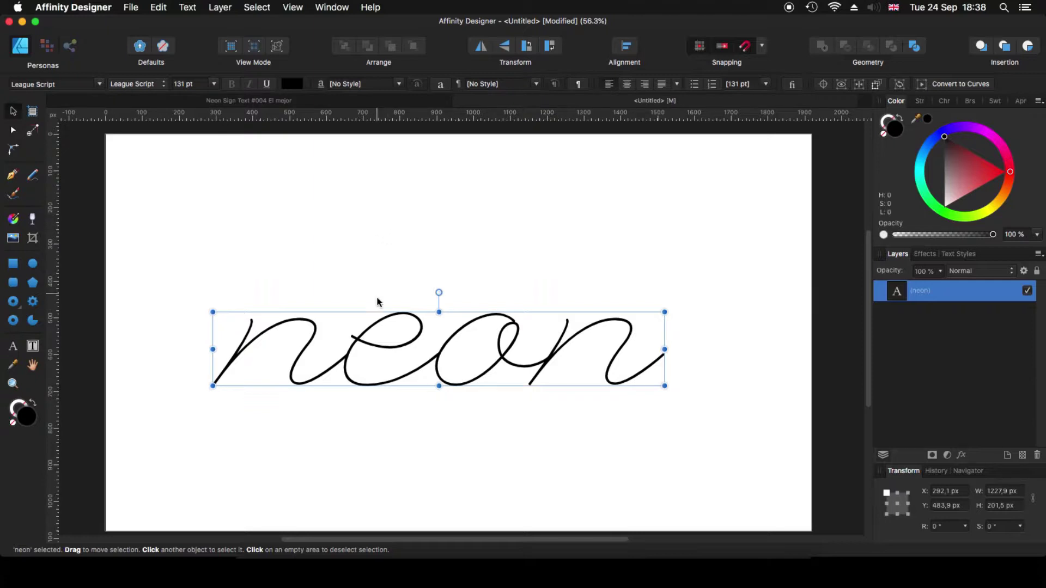
Enlarge the "neon" text to about 1286 × 282 px and reposition it around the middle of the page
{"action": "left_click_drag", "start_coordinate": [408, 338], "coordinate": [428, 322]}
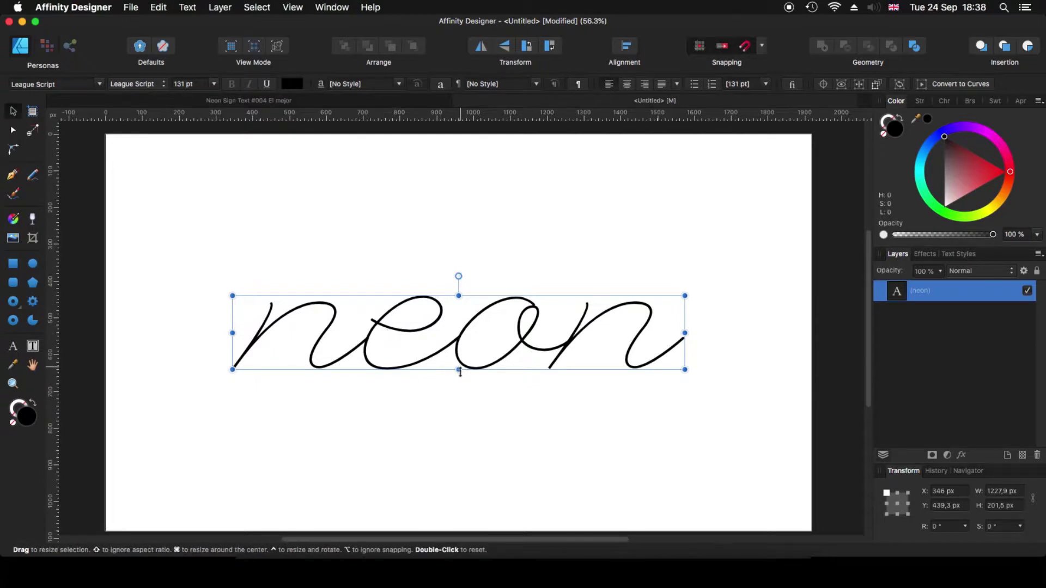
{"action": "mouse_move", "coordinate": [460, 372]}
{"action": "left_mouse_down"}
{"action": "mouse_move", "coordinate": [460, 402]}
{"action": "mouse_move", "coordinate": [458, 391]}
{"action": "left_mouse_up"}
{"action": "left_click_drag", "start_coordinate": [685, 344], "coordinate": [706, 343]}
{"action": "left_click_drag", "start_coordinate": [466, 292], "coordinate": [468, 288]}
{"action": "mouse_move", "coordinate": [471, 342]}
{"action": "left_mouse_down"}
{"action": "mouse_move", "coordinate": [440, 325]}
{"action": "mouse_move", "coordinate": [452, 342]}
{"action": "left_mouse_up"}
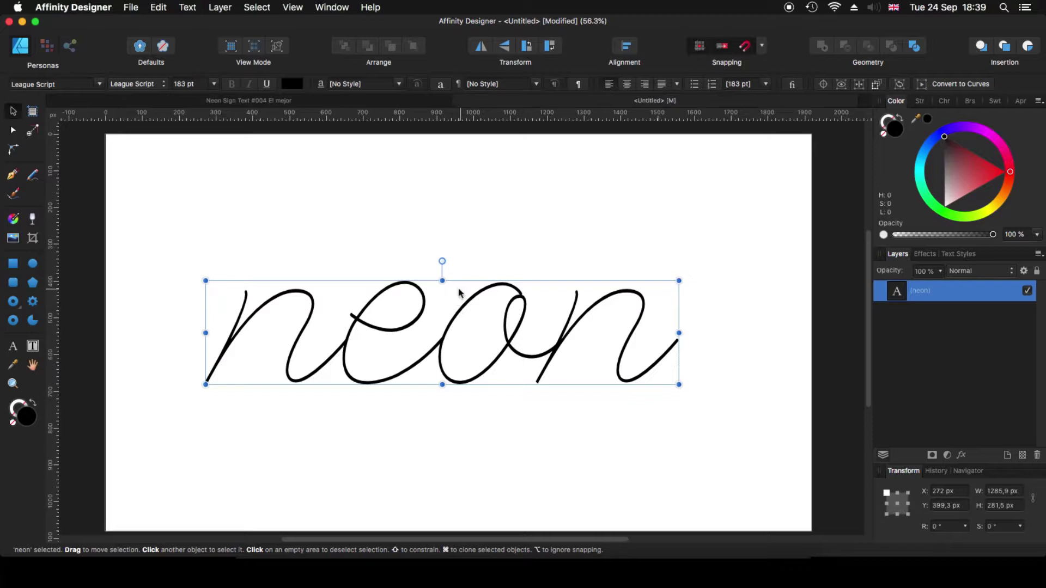
Convert the "neon" text to curves and merge its four letter shapes with the Add operation
{"action": "left_click", "coordinate": [958, 84]}
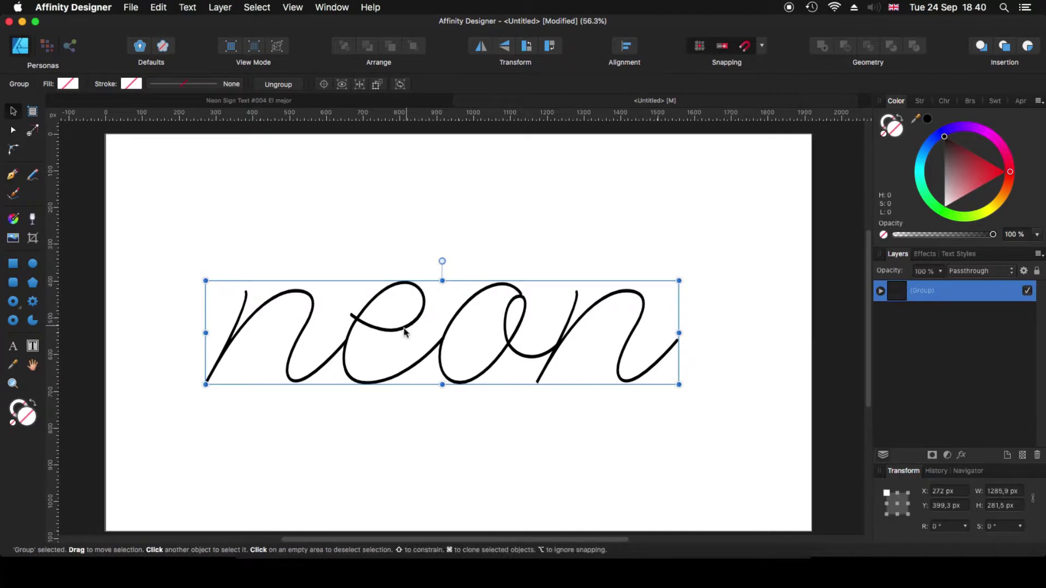
{"action": "left_click", "coordinate": [881, 291]}
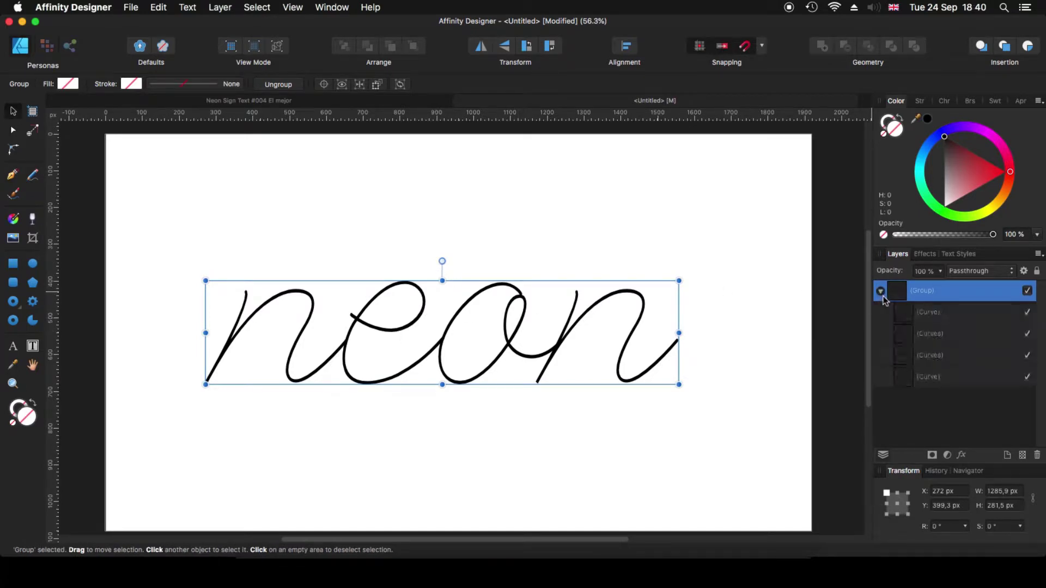
{"action": "left_click", "coordinate": [913, 316]}
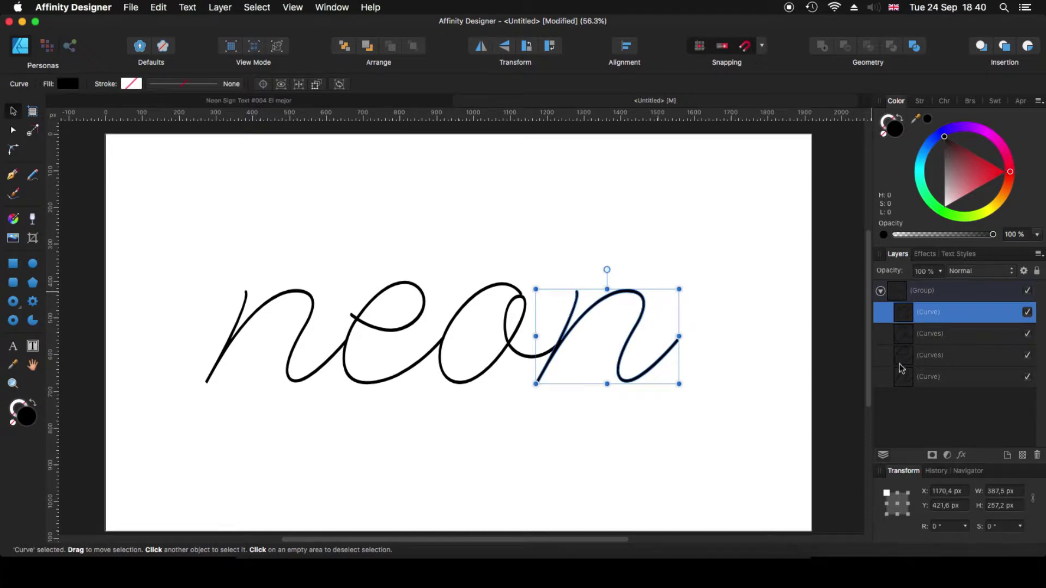
{"action": "left_click", "coordinate": [912, 381], "text": "shift"}
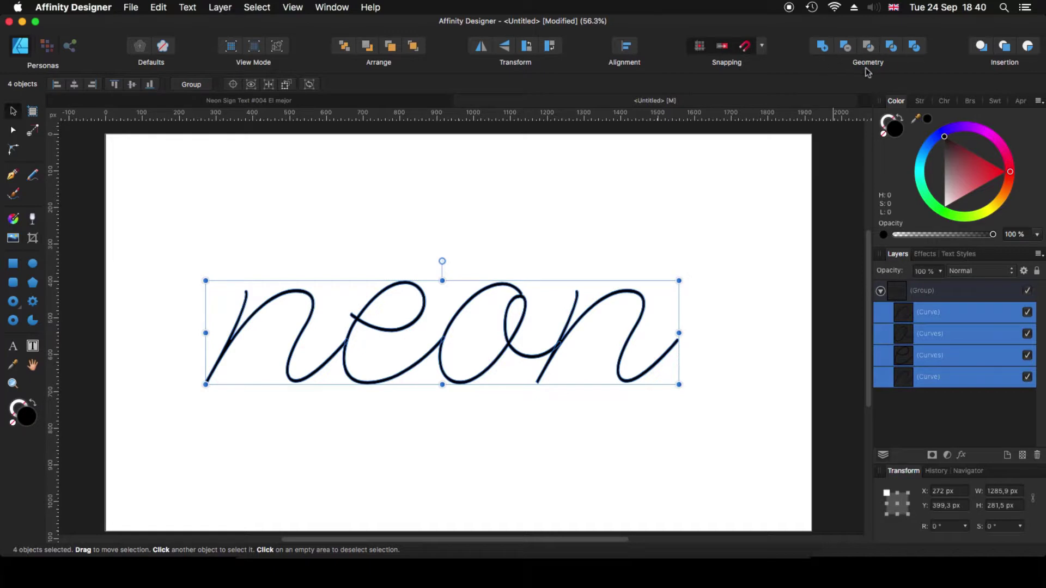
{"action": "left_click", "coordinate": [824, 49]}
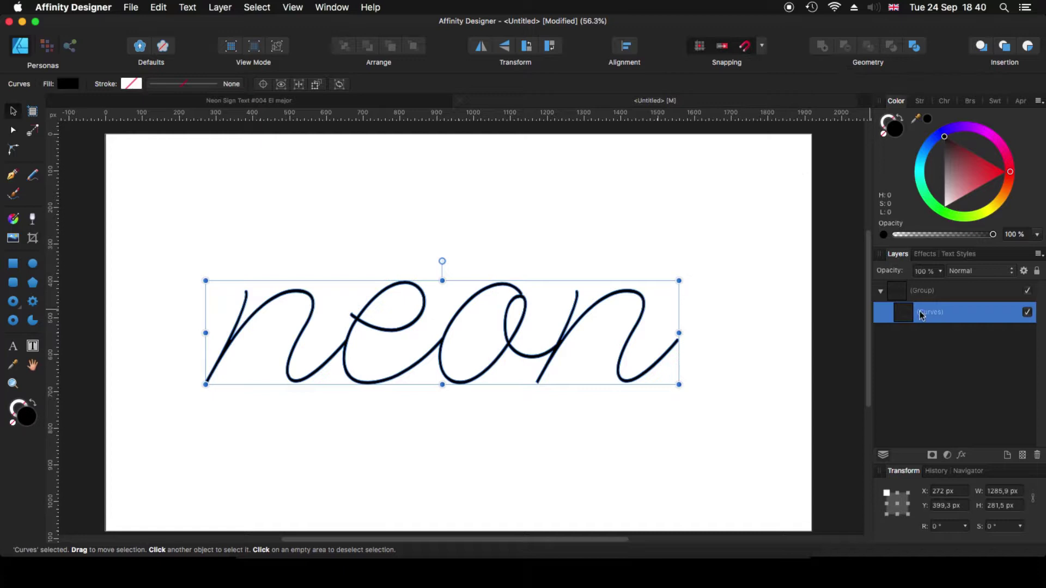
Take the merged curves out of their group and delete the empty group
{"action": "left_click_drag", "start_coordinate": [908, 313], "coordinate": [905, 288]}
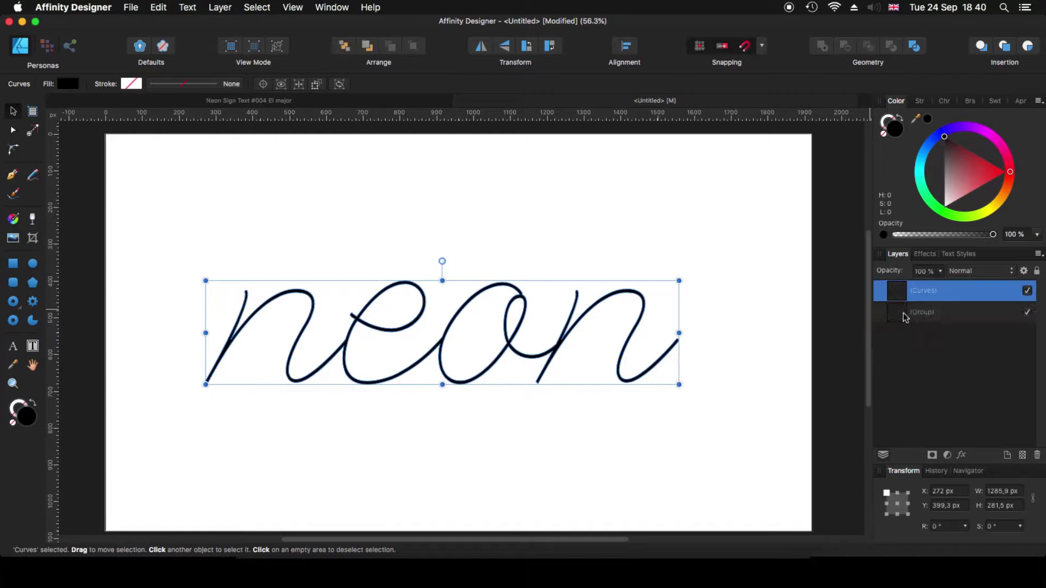
{"action": "left_click", "coordinate": [920, 320]}
{"action": "key", "text": "Delete"}
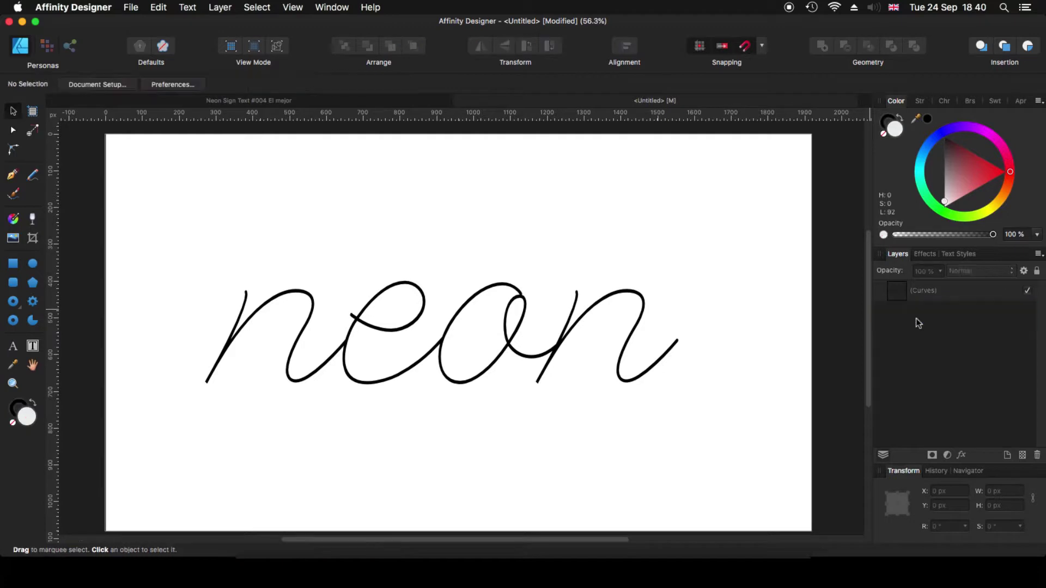
Examine the nodes of the merged "neon" curves with the Node Tool
{"action": "left_click", "coordinate": [13, 131]}
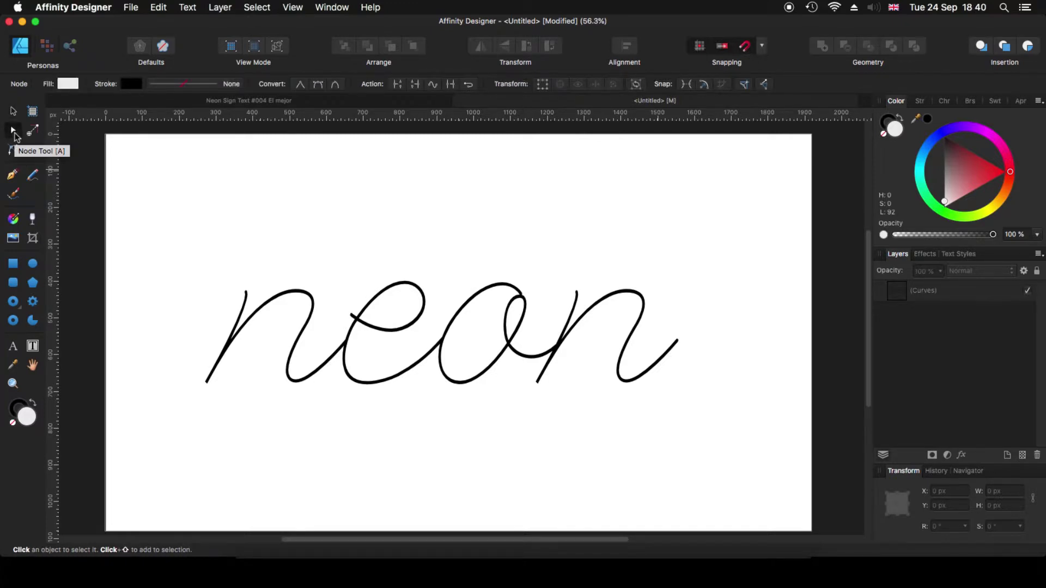
{"action": "left_click", "coordinate": [307, 333]}
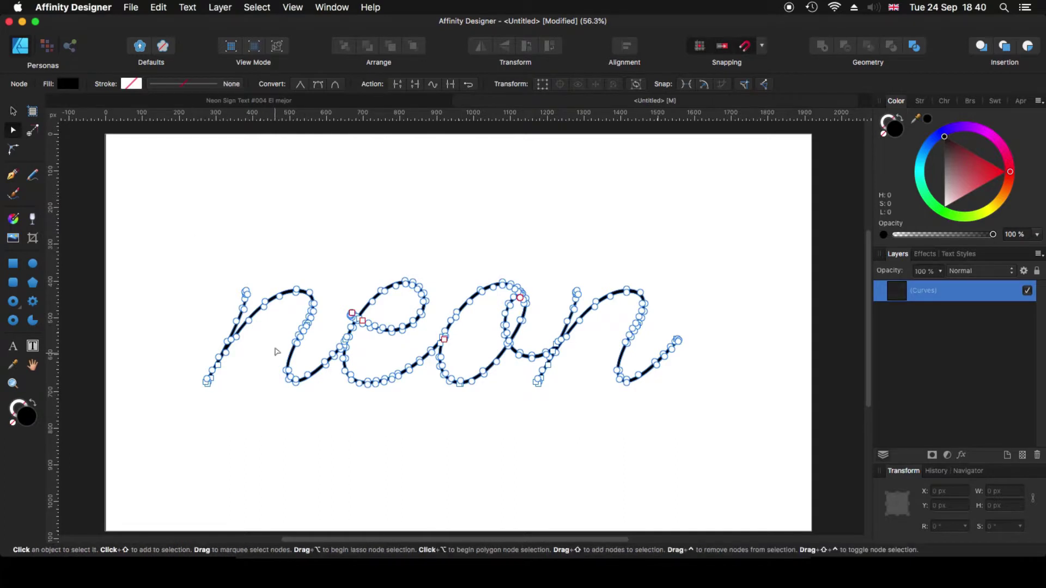
{"action": "left_click", "coordinate": [14, 112]}
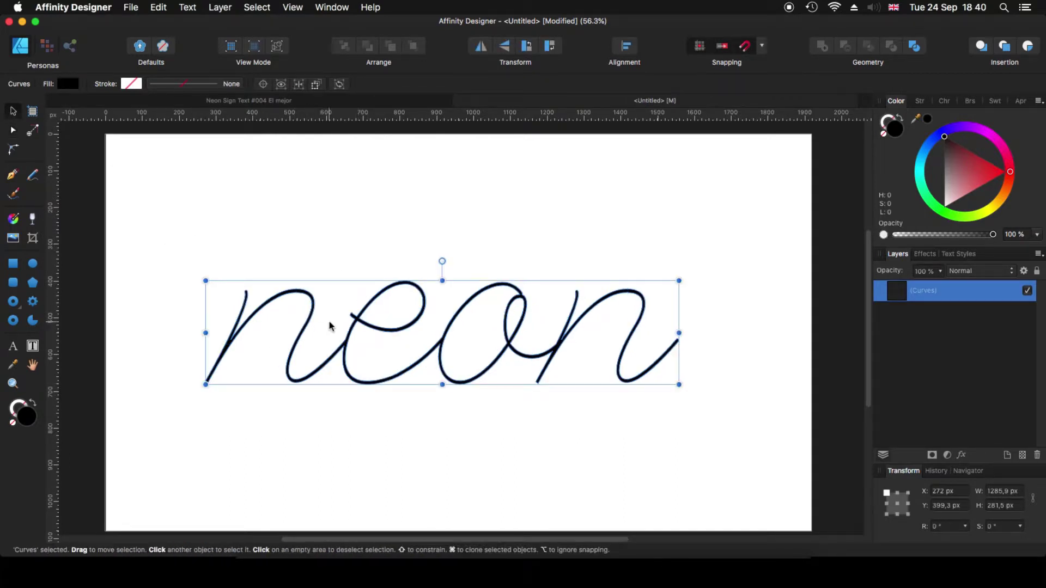
Give the "neon" curves a black stroke 20 px wide
{"action": "left_click", "coordinate": [169, 86]}
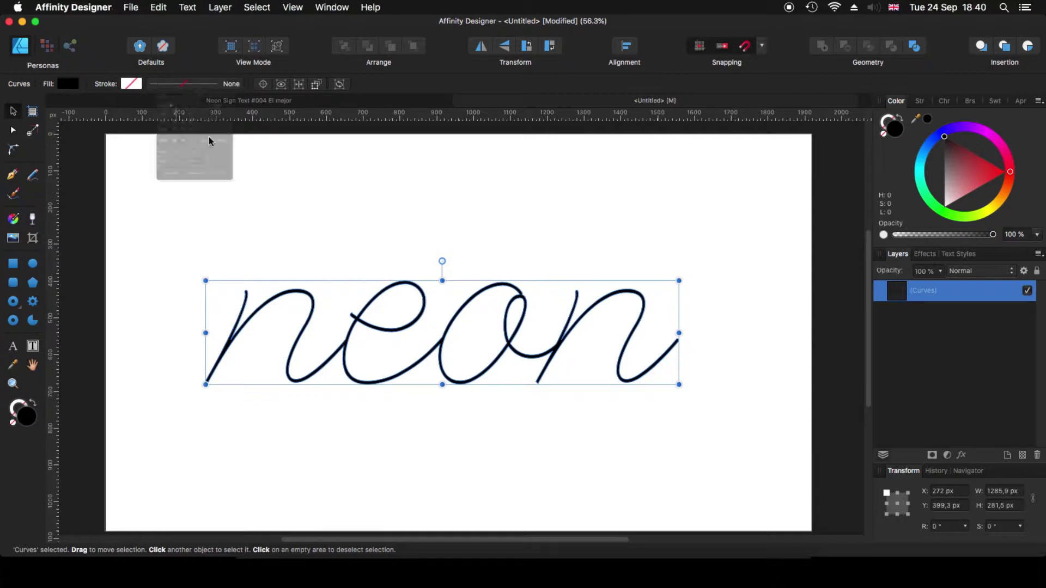
{"action": "mouse_move", "coordinate": [146, 126]}
{"action": "left_mouse_down"}
{"action": "mouse_move", "coordinate": [218, 127]}
{"action": "mouse_move", "coordinate": [186, 127]}
{"action": "mouse_move", "coordinate": [194, 128]}
{"action": "left_mouse_up"}
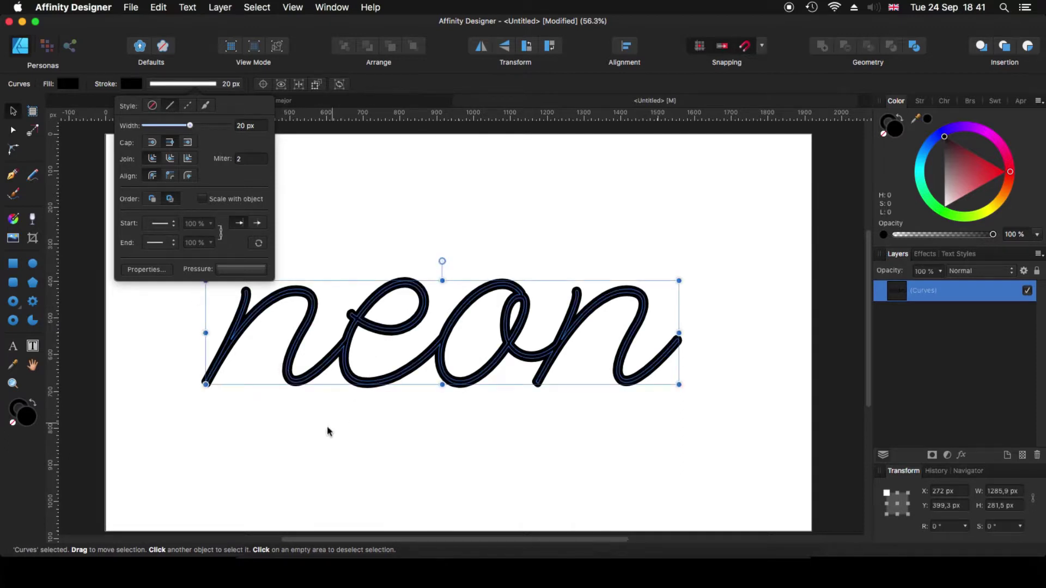
{"action": "left_click", "coordinate": [327, 235]}
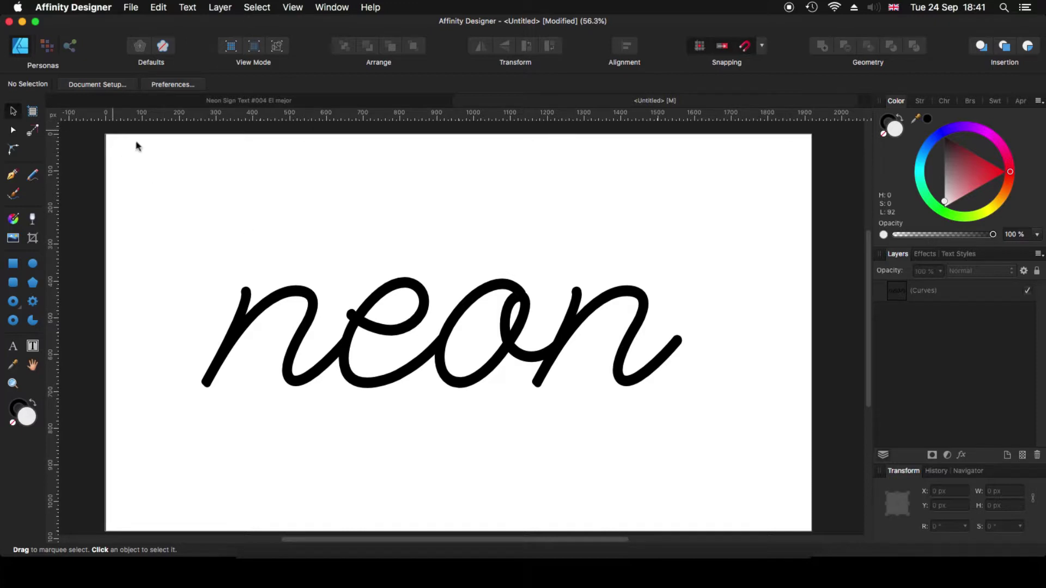
Expand the stroke of the "neon" curves into a filled outline shape
{"action": "left_click", "coordinate": [310, 320]}
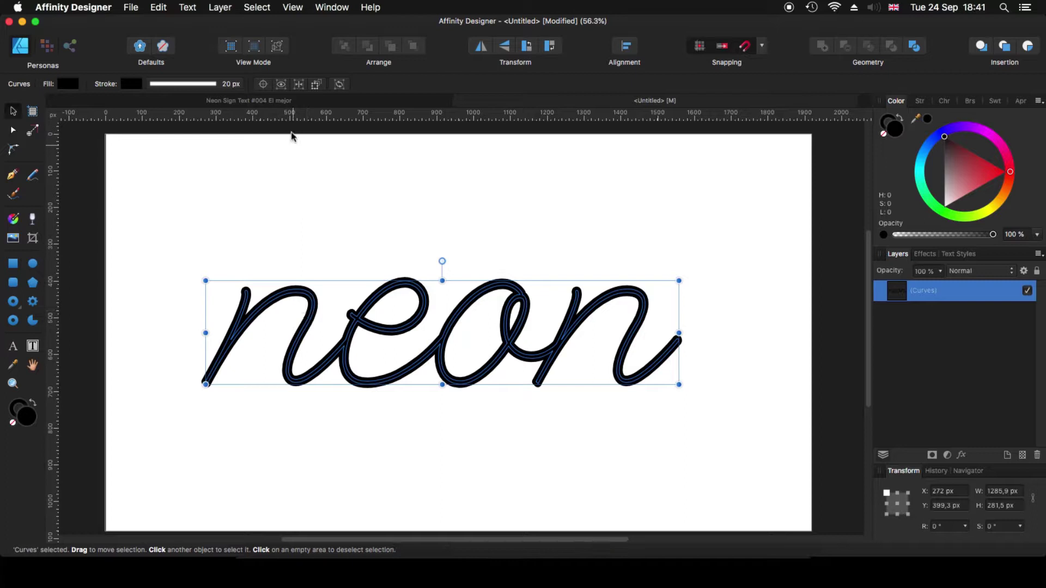
{"action": "left_click", "coordinate": [222, 9]}
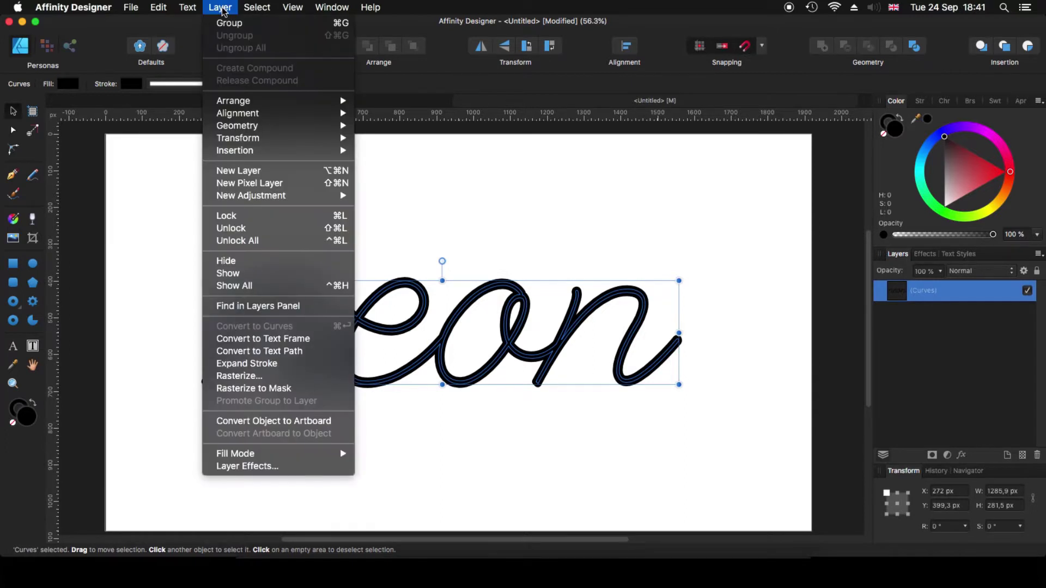
{"action": "left_click", "coordinate": [265, 368]}
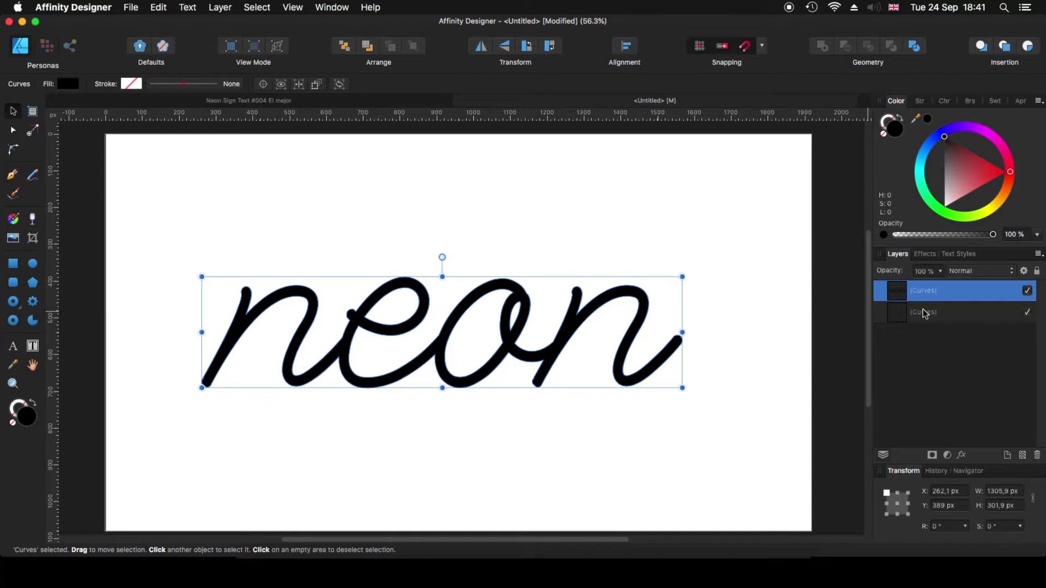
Place the thin original curves layer above the expanded one and hide it, keeping the expanded lettering visible
{"action": "left_click_drag", "start_coordinate": [922, 309], "coordinate": [1018, 301]}
{"action": "left_click", "coordinate": [880, 291]}
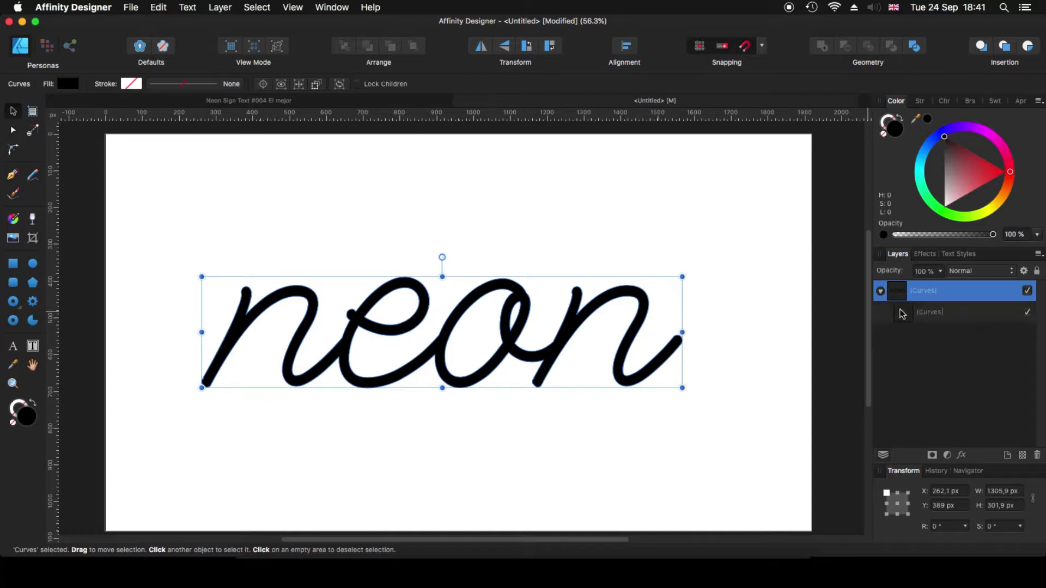
{"action": "left_click_drag", "start_coordinate": [908, 314], "coordinate": [894, 284]}
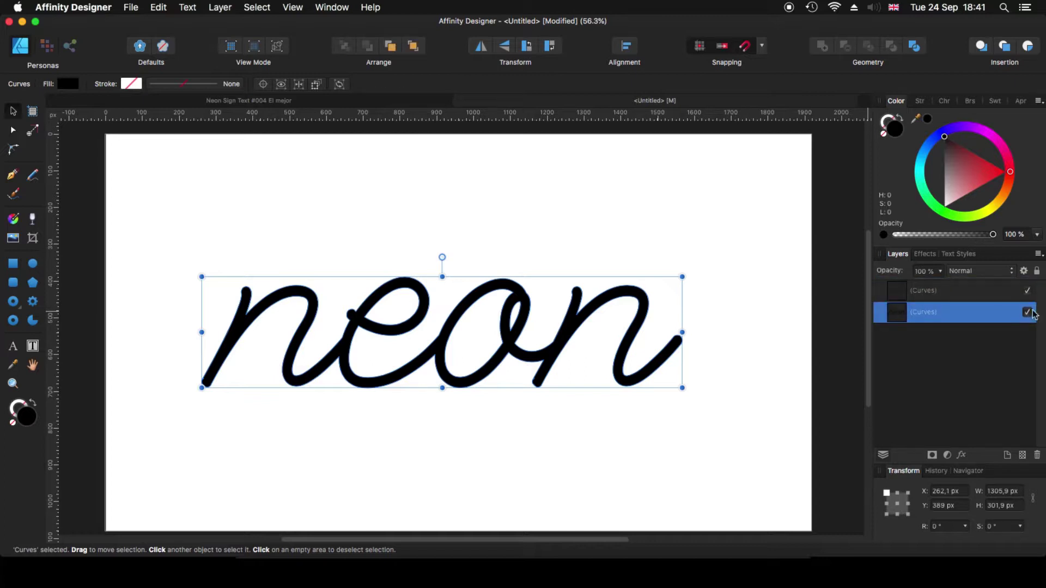
{"action": "left_click", "coordinate": [1028, 313]}
{"action": "left_click", "coordinate": [1028, 291]}
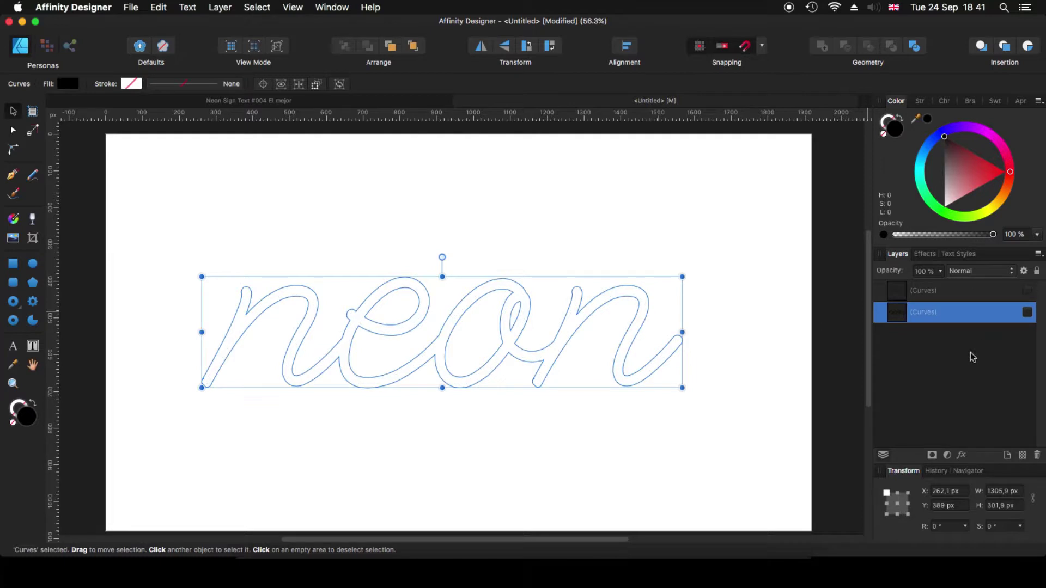
{"action": "left_click", "coordinate": [1028, 312]}
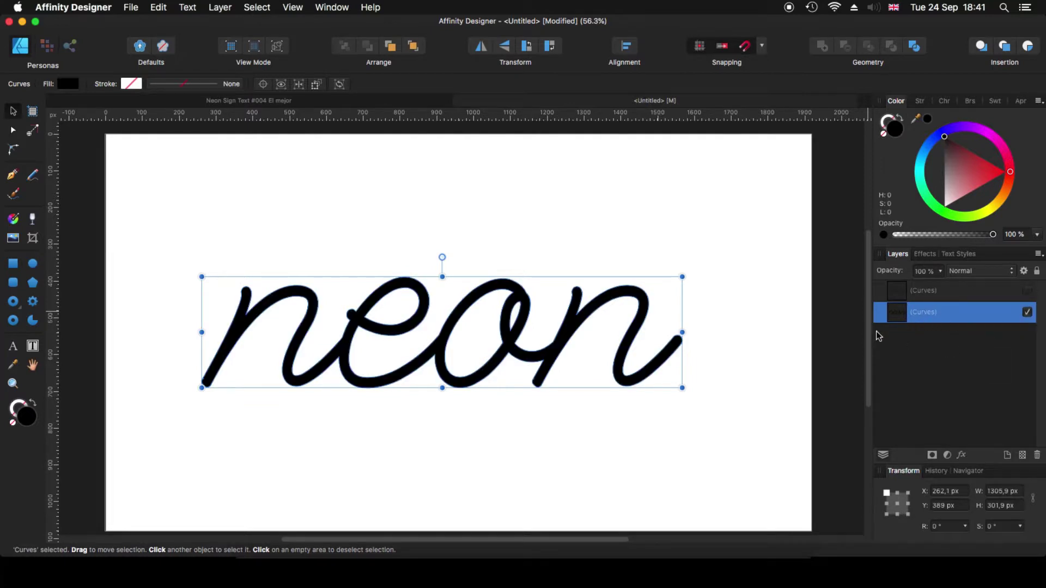
Delete the thin original curves layer and leave only the expanded "neon" lettering visible
{"action": "left_click", "coordinate": [1027, 312]}
{"action": "left_click", "coordinate": [1028, 291]}
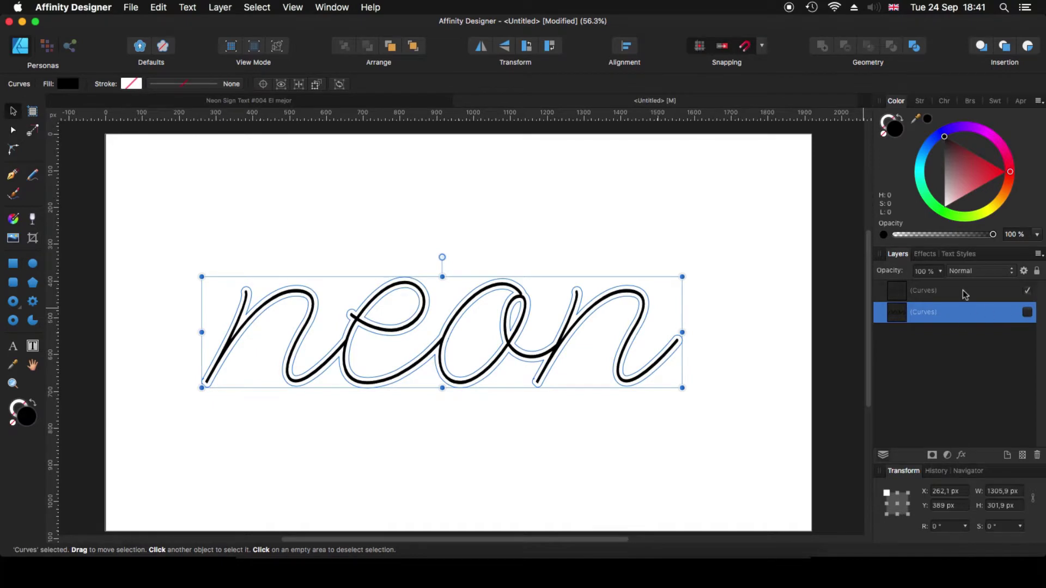
{"action": "left_click", "coordinate": [936, 295]}
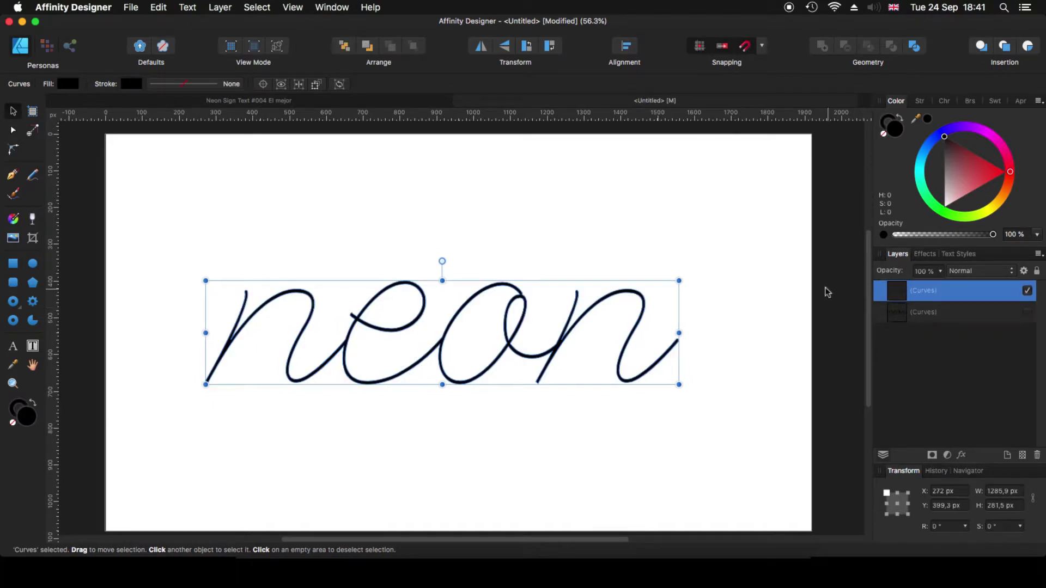
{"action": "key", "text": "Delete"}
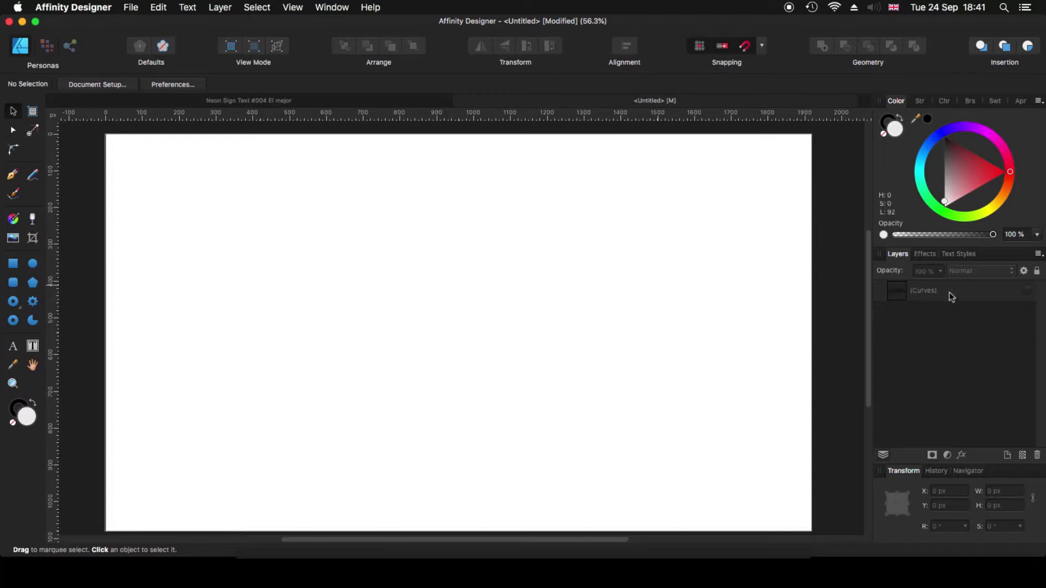
{"action": "left_click", "coordinate": [933, 294]}
{"action": "left_click", "coordinate": [1028, 291]}
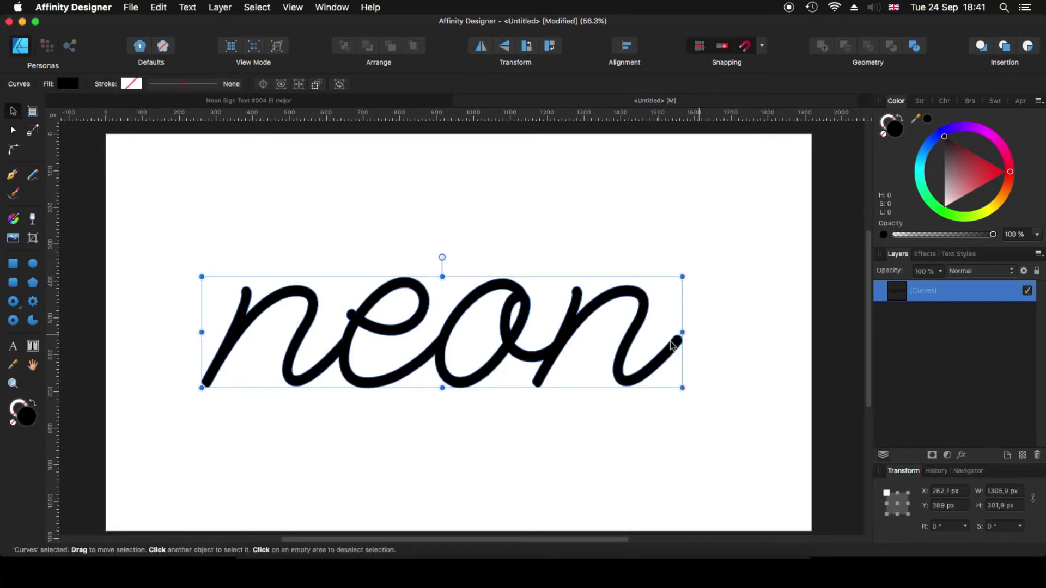
Move the "neon" lettering up and to the right, to about X 318 px, Y 330 px
{"action": "mouse_move", "coordinate": [374, 385]}
{"action": "left_mouse_down"}
{"action": "mouse_move", "coordinate": [391, 362]}
{"action": "mouse_move", "coordinate": [383, 371]}
{"action": "left_mouse_up"}
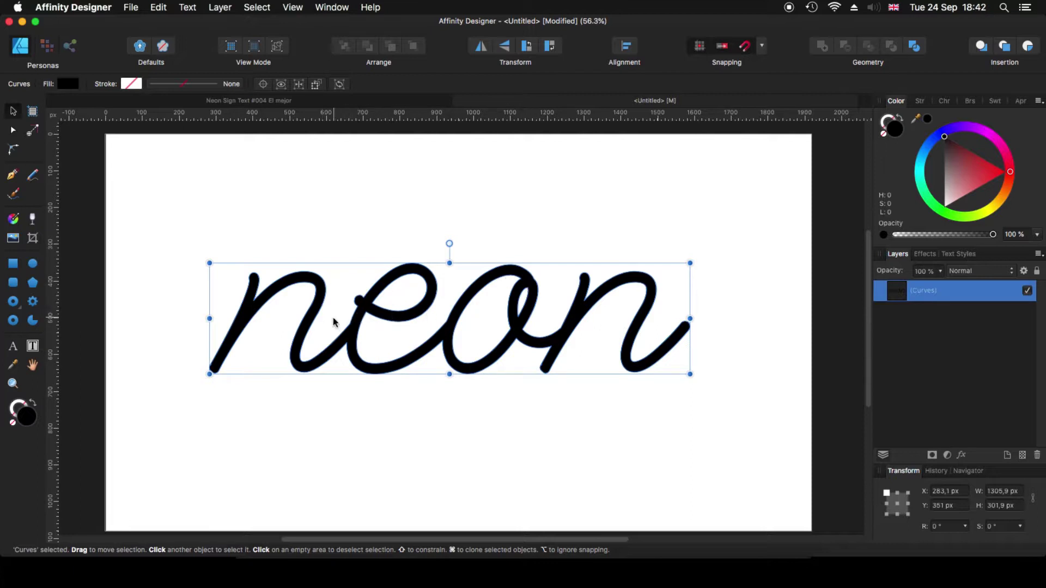
{"action": "key", "text": "super+2"}
{"action": "left_click_drag", "start_coordinate": [351, 332], "coordinate": [683, 326]}
{"action": "key", "text": "super+plus"}
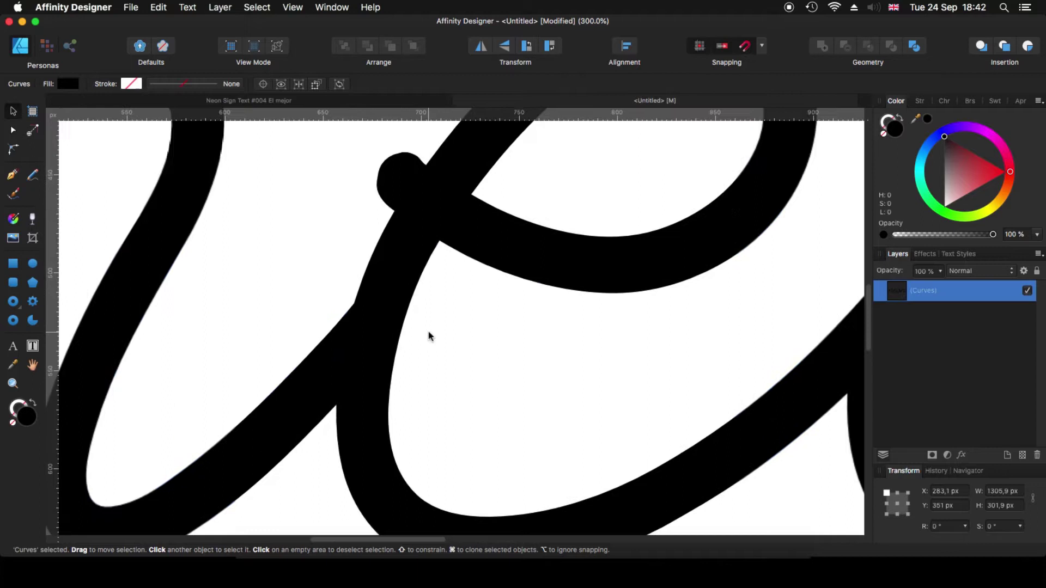
{"action": "key", "text": "super+plus"}
{"action": "left_click_drag", "start_coordinate": [447, 346], "coordinate": [531, 308]}
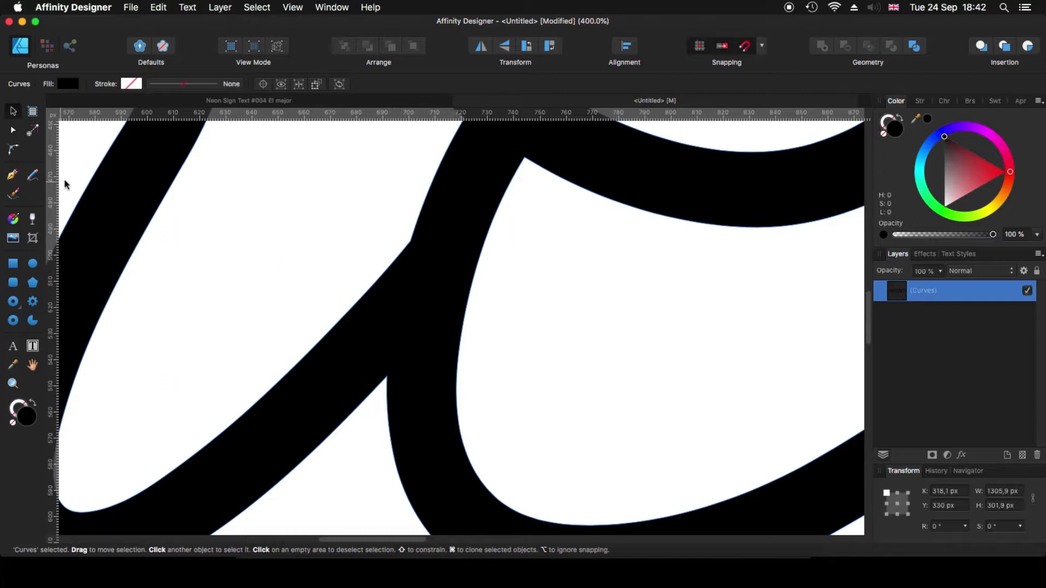
Draw an open Pen path across the joint of the first "n" and the "e", with a 1 px stroke
{"action": "left_click", "coordinate": [13, 176]}
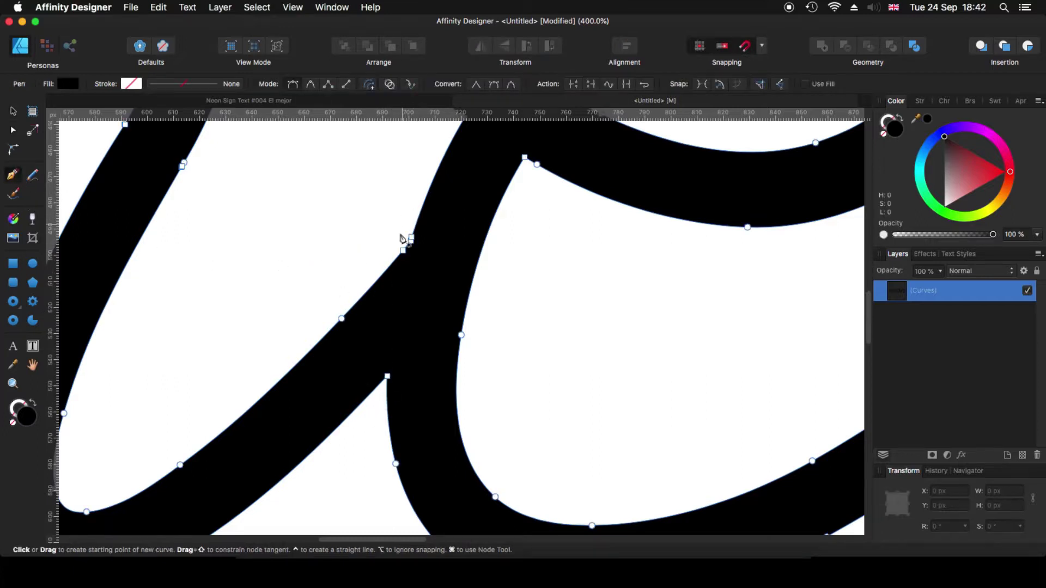
{"action": "left_click", "coordinate": [420, 211]}
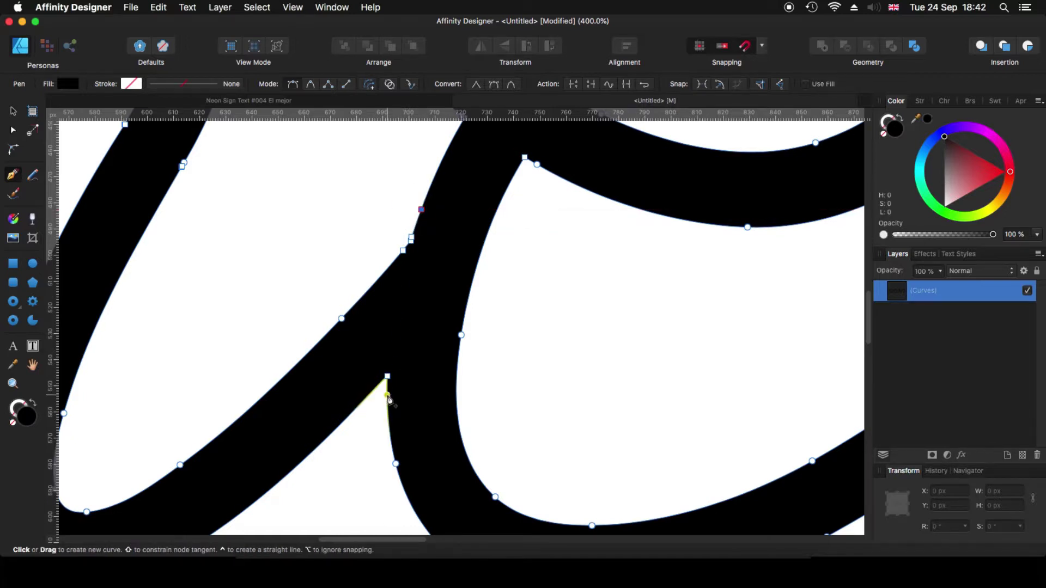
{"action": "left_click_drag", "start_coordinate": [387, 396], "coordinate": [390, 420]}
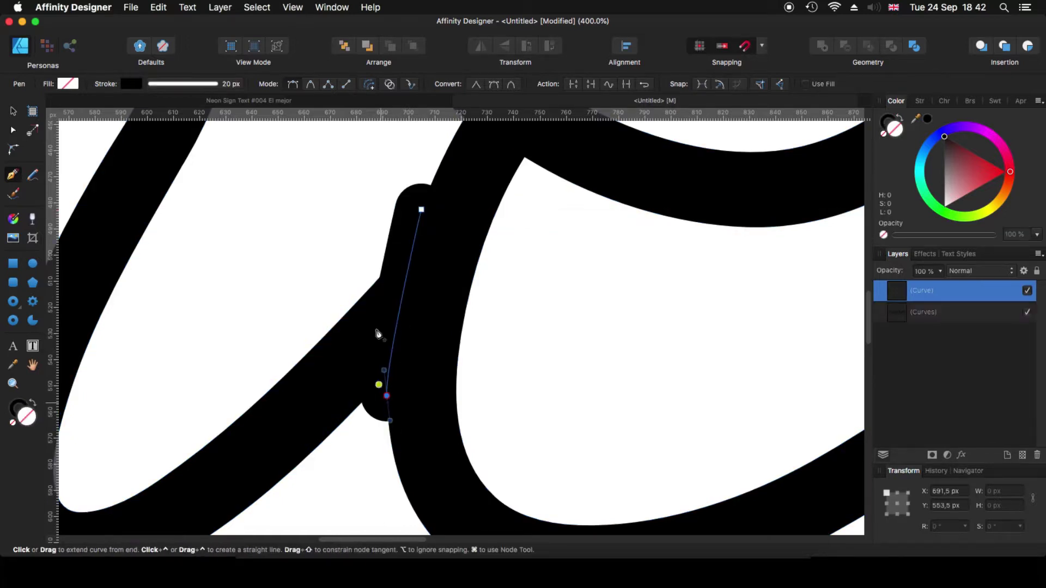
{"action": "left_click", "coordinate": [182, 86]}
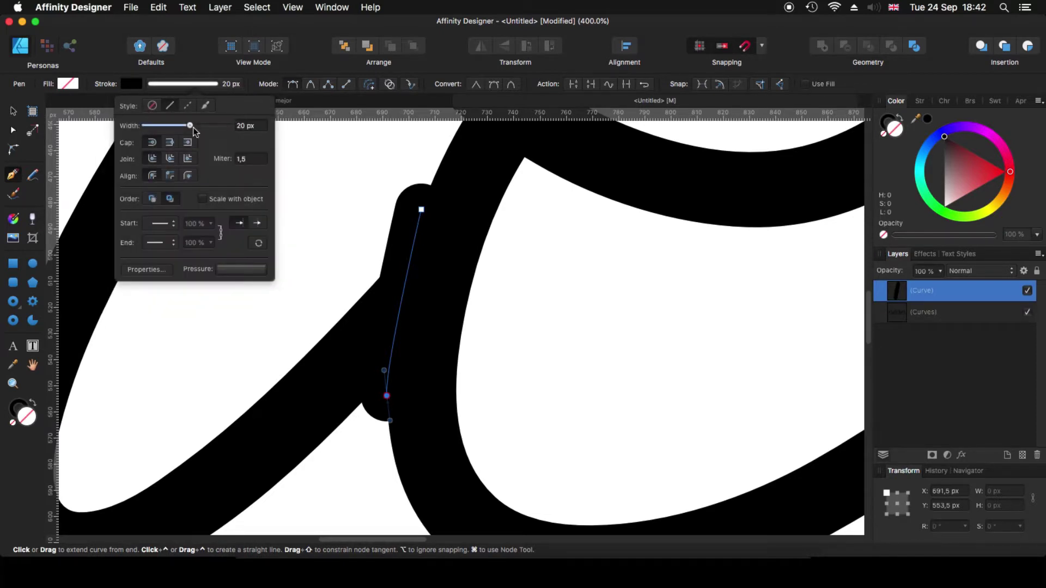
{"action": "mouse_move", "coordinate": [196, 126]}
{"action": "left_mouse_down"}
{"action": "mouse_move", "coordinate": [160, 126]}
{"action": "mouse_move", "coordinate": [221, 133]}
{"action": "mouse_move", "coordinate": [210, 127]}
{"action": "left_mouse_up"}
{"action": "type", "text": "1"}
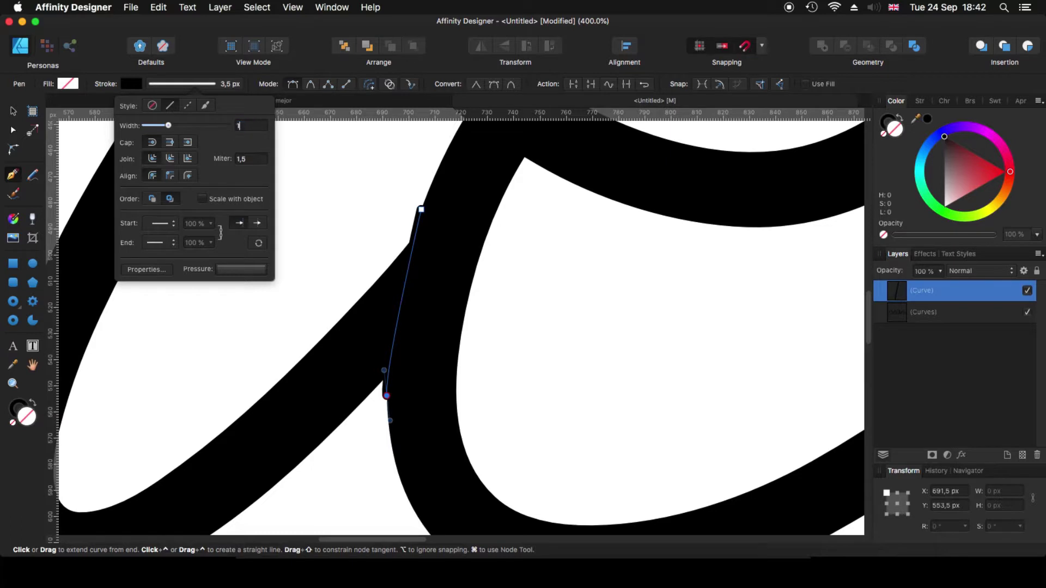
{"action": "key", "text": "Return"}
{"action": "left_click", "coordinate": [310, 180]}
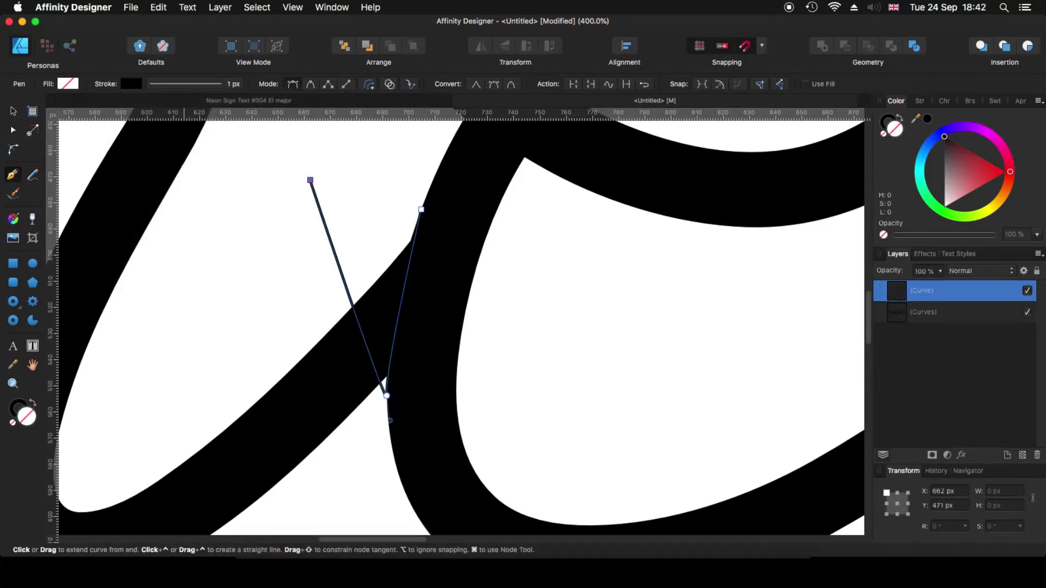
Color the Pen path's stroke bright pink with HSL values 330, 99, 55
{"action": "left_click", "coordinate": [131, 84]}
{"action": "left_click_drag", "start_coordinate": [252, 134], "coordinate": [254, 134]}
{"action": "key", "text": "Escape"}
{"action": "key", "text": "v"}
{"action": "left_click", "coordinate": [131, 84]}
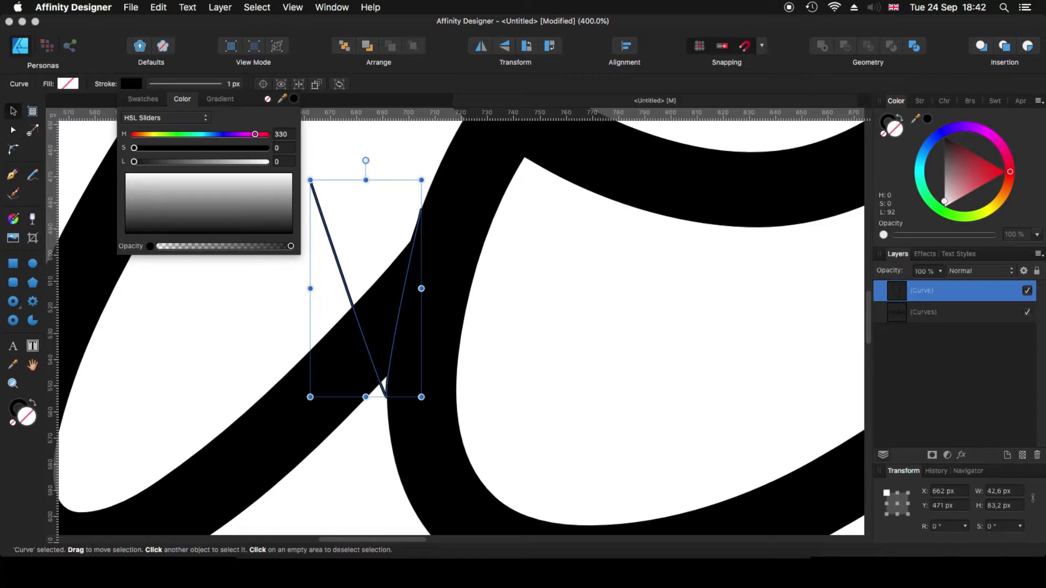
{"action": "mouse_move", "coordinate": [133, 162]}
{"action": "left_mouse_down"}
{"action": "mouse_move", "coordinate": [249, 161]}
{"action": "mouse_move", "coordinate": [264, 148]}
{"action": "mouse_move", "coordinate": [186, 161]}
{"action": "mouse_move", "coordinate": [207, 161]}
{"action": "left_mouse_up"}
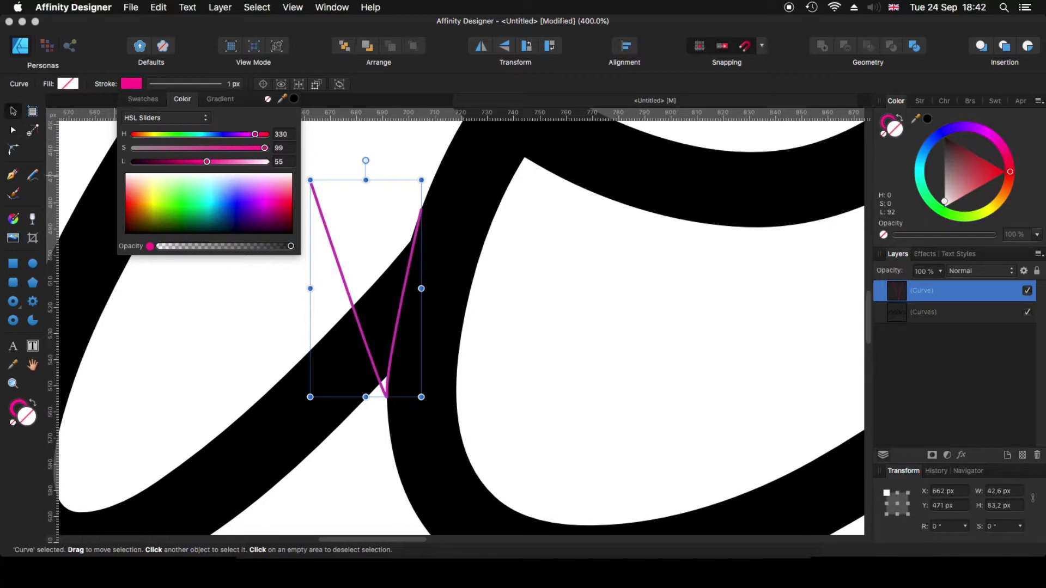
Delete the pink trial path from the joint between "n" and "e"
{"action": "left_click", "coordinate": [339, 277]}
{"action": "left_click", "coordinate": [328, 234]}
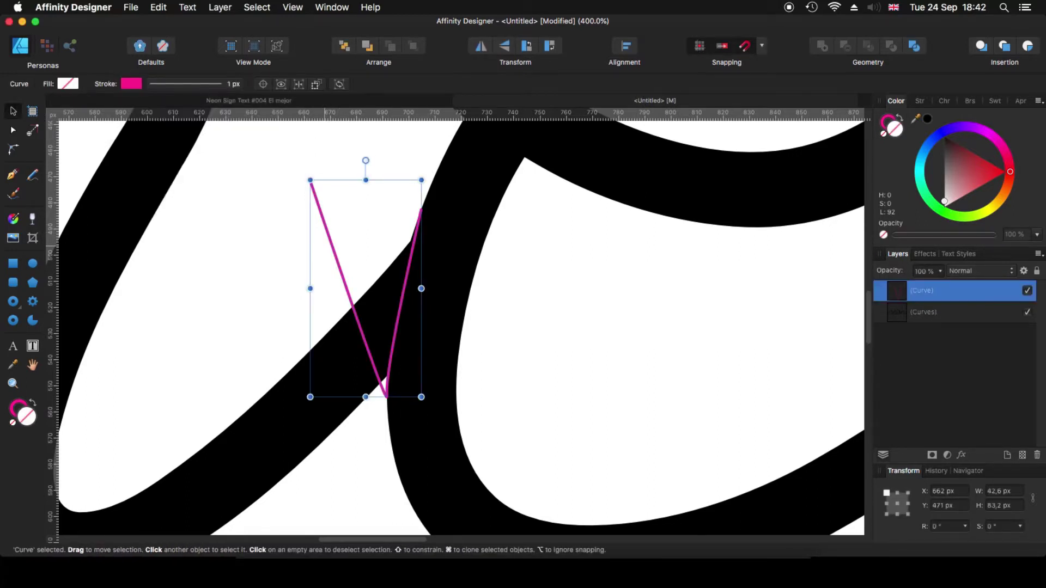
{"action": "key", "text": "Delete"}
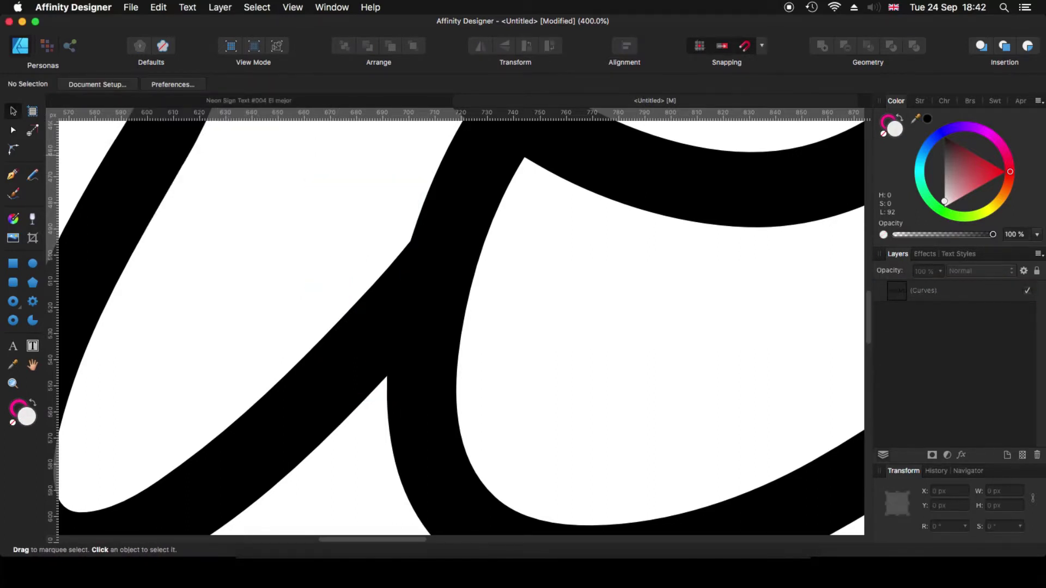
Draw a narrow closed Pen shape about 19 by 77 px over the n–e joint, following the outer left edge of the "e"
{"action": "key", "text": "p"}
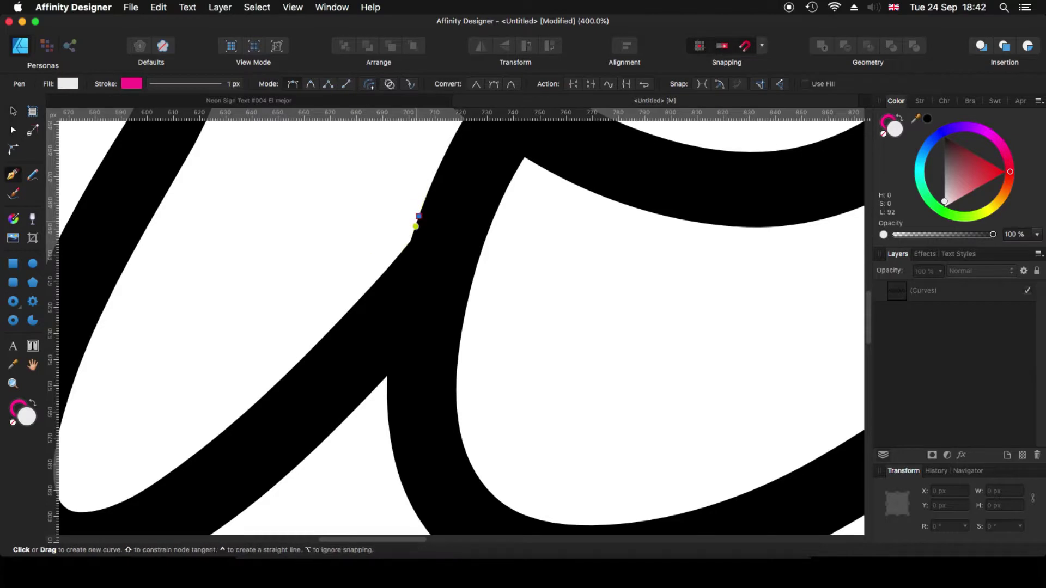
{"action": "left_click_drag", "start_coordinate": [387, 408], "coordinate": [383, 517]}
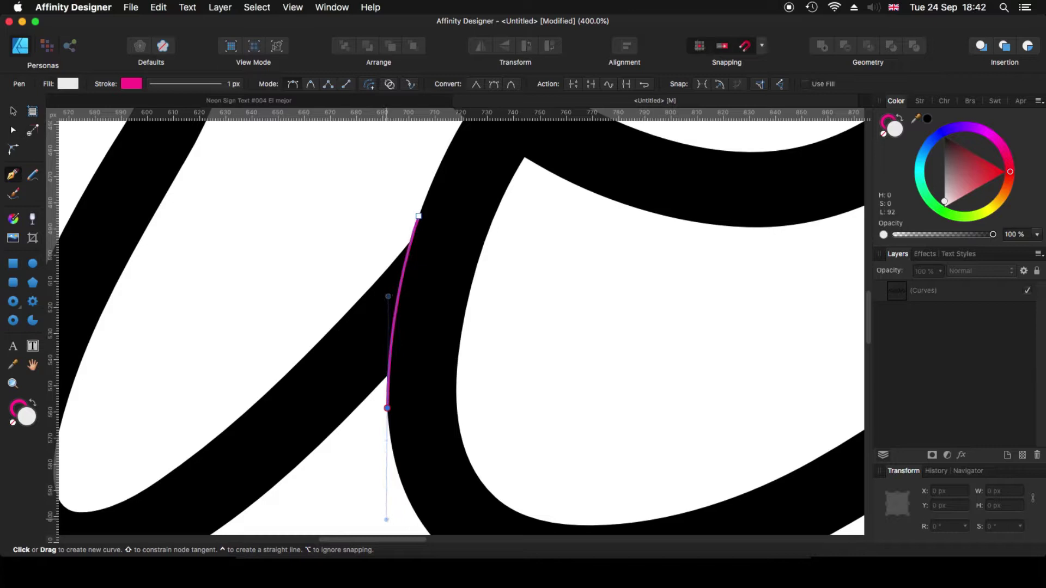
{"action": "key", "text": "Escape"}
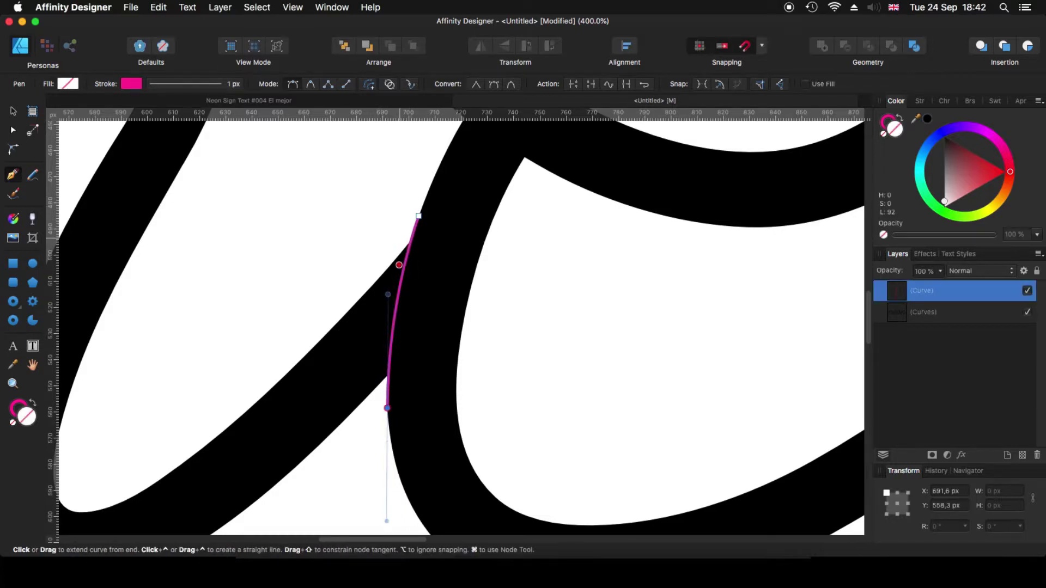
{"action": "left_click", "coordinate": [365, 428]}
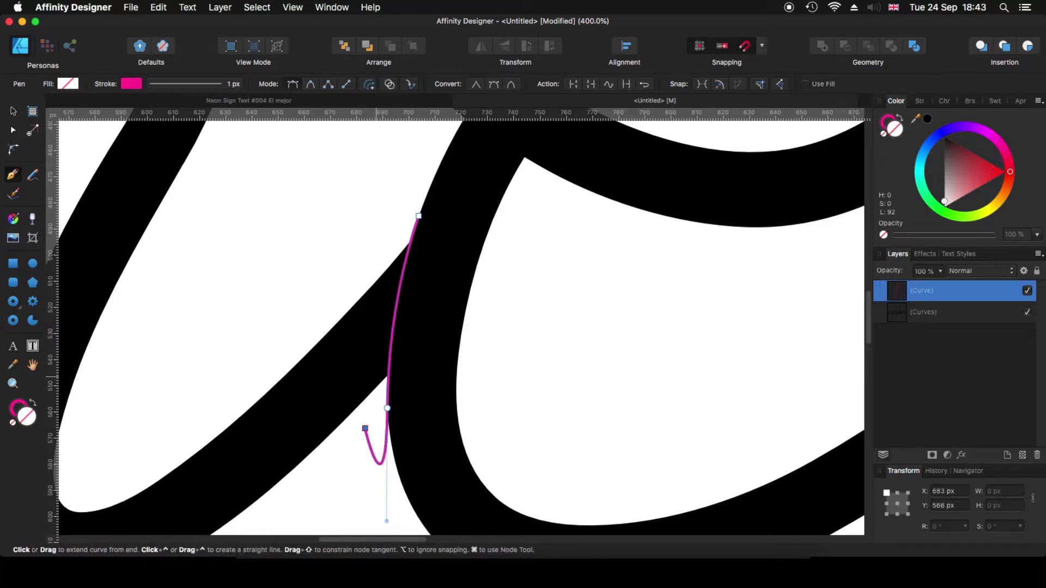
{"action": "key", "text": "super+z"}
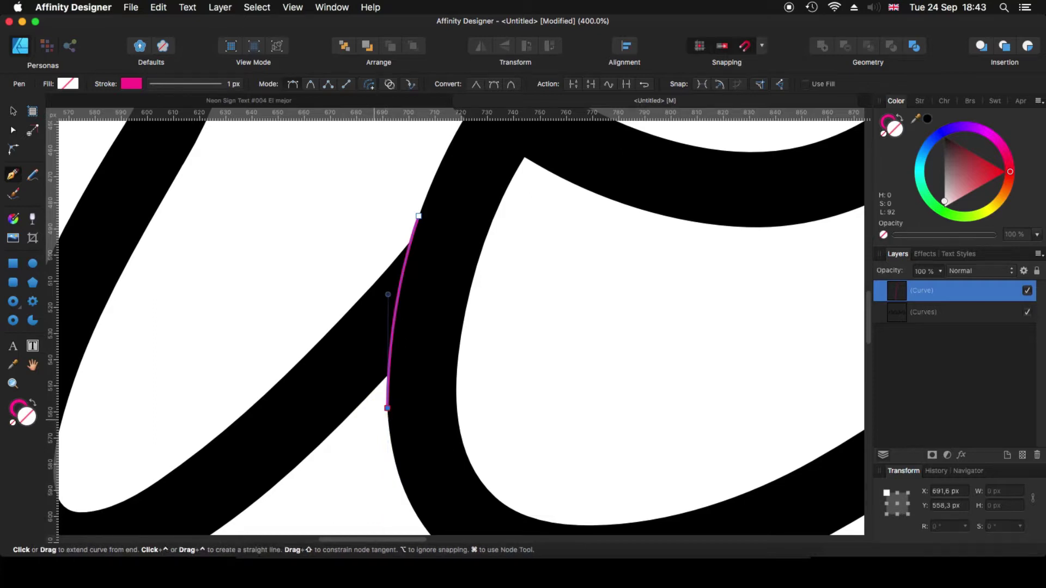
{"action": "left_click", "coordinate": [370, 418]}
{"action": "left_click", "coordinate": [393, 219]}
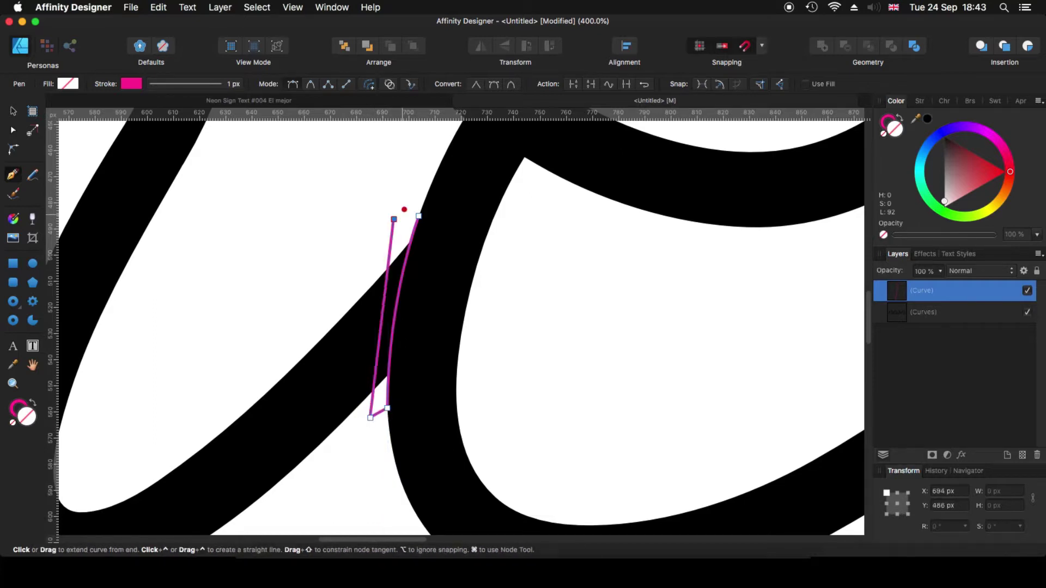
{"action": "left_click", "coordinate": [419, 215]}
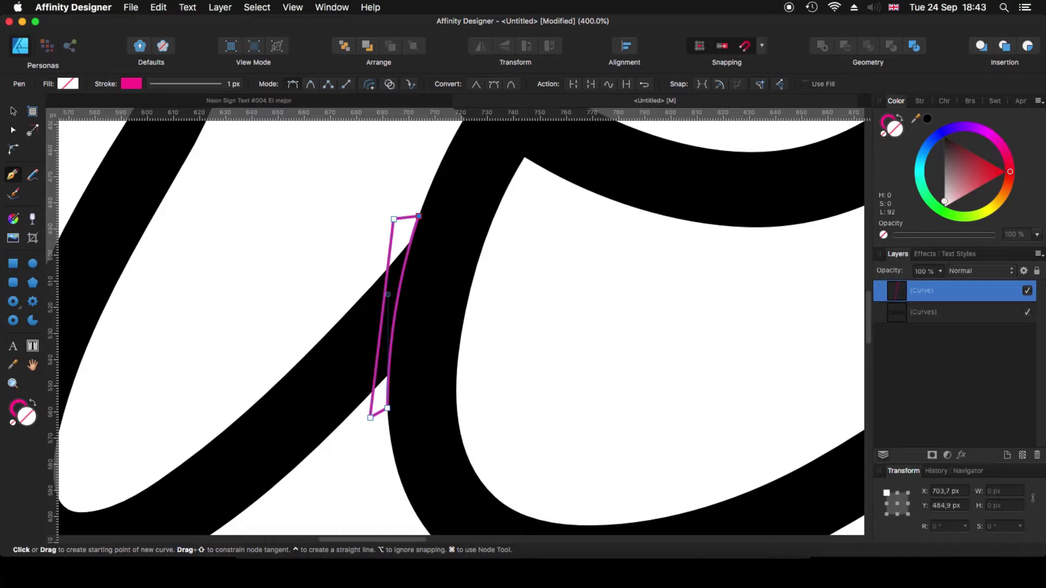
{"action": "key", "text": "v"}
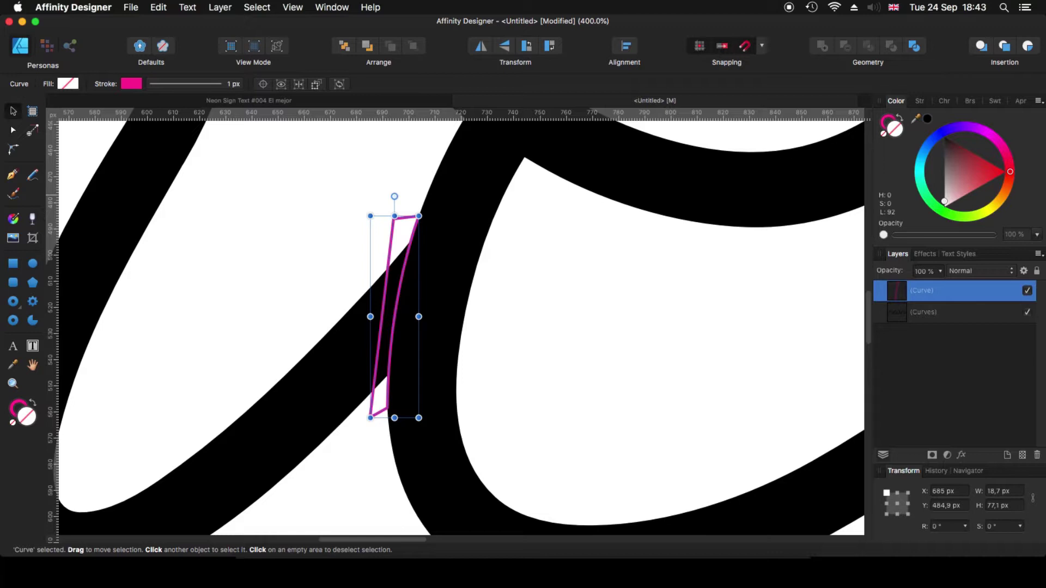
Add a smooth node to the cutting shape's straight left side and bend that side parallel to the edge of the "e"
{"action": "key", "text": "a"}
{"action": "left_click_drag", "start_coordinate": [388, 294], "coordinate": [377, 319]}
{"action": "left_click", "coordinate": [318, 84]}
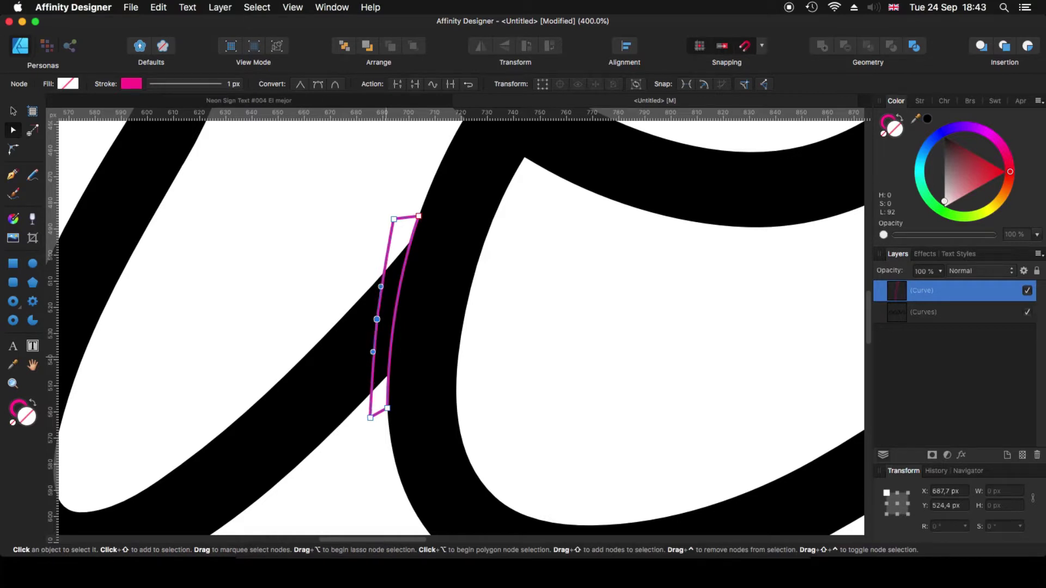
{"action": "left_click_drag", "start_coordinate": [376, 320], "coordinate": [374, 322]}
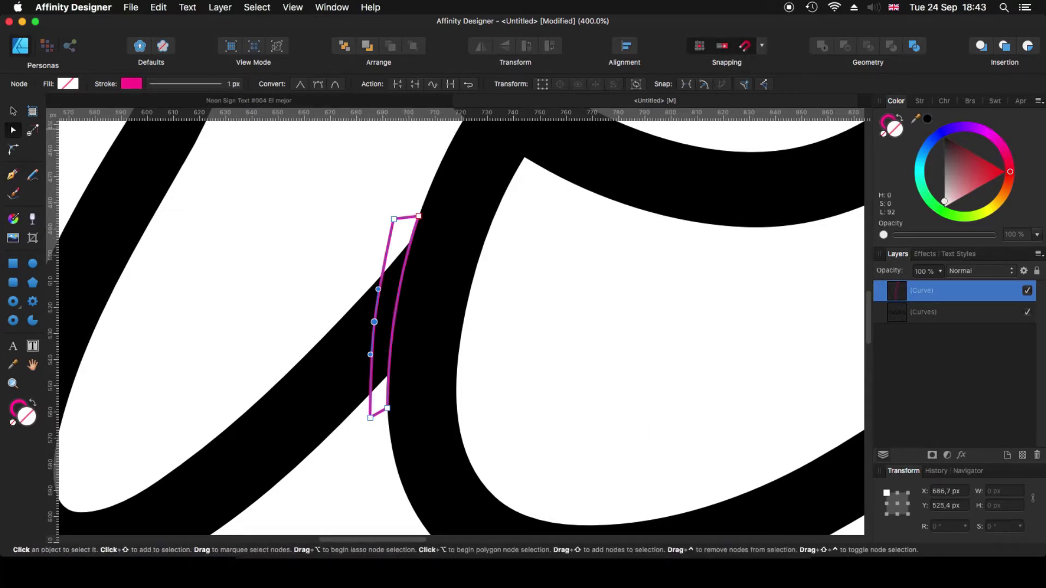
Subtract the narrow pink shape from the "neon" lettering to open a gap between the "n" and the "e"
{"action": "key", "text": "v"}
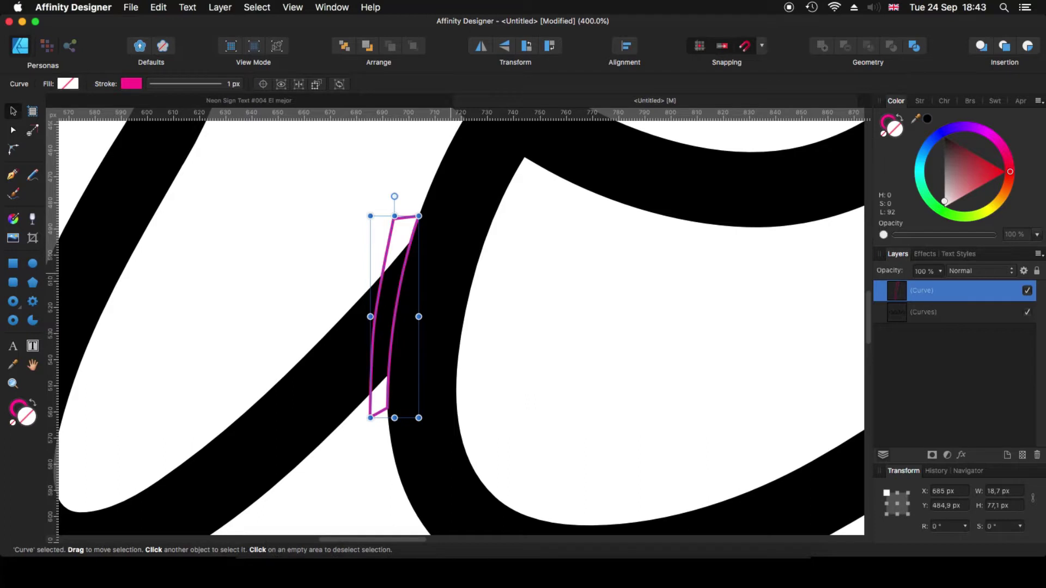
{"action": "key", "text": "super+a"}
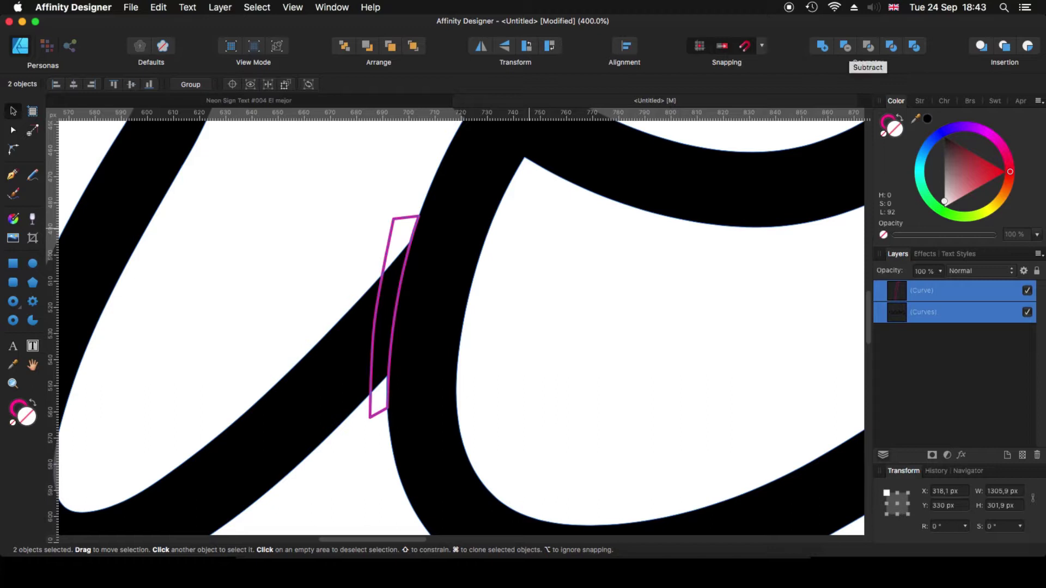
{"action": "left_click", "coordinate": [846, 46]}
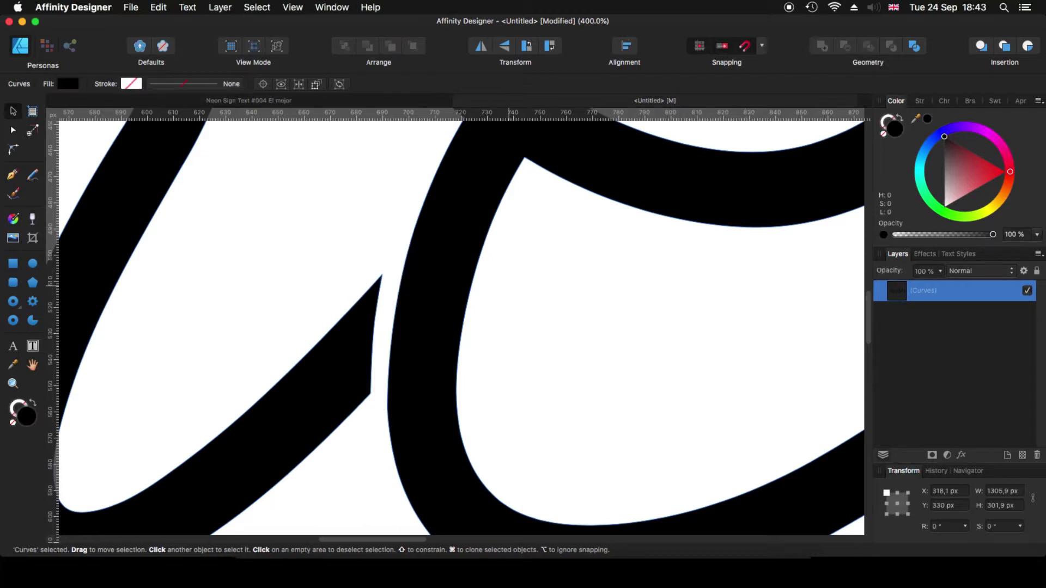
{"action": "key", "text": "super+d"}
Round the sharp upper tip and the lower corner of the cut end of the "n" with the Corner Tool
{"action": "key", "text": "a"}
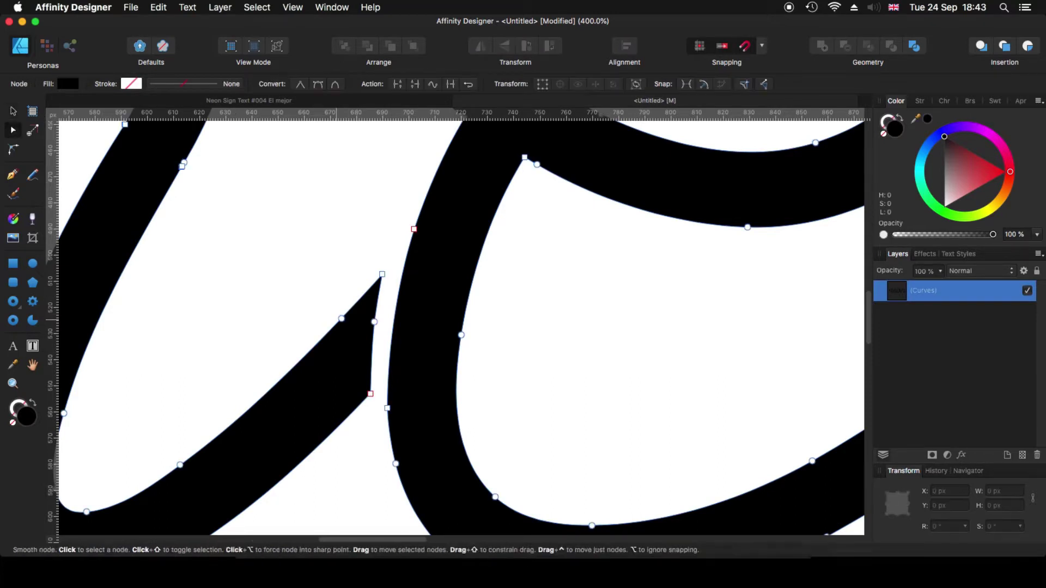
{"action": "left_click", "coordinate": [382, 274]}
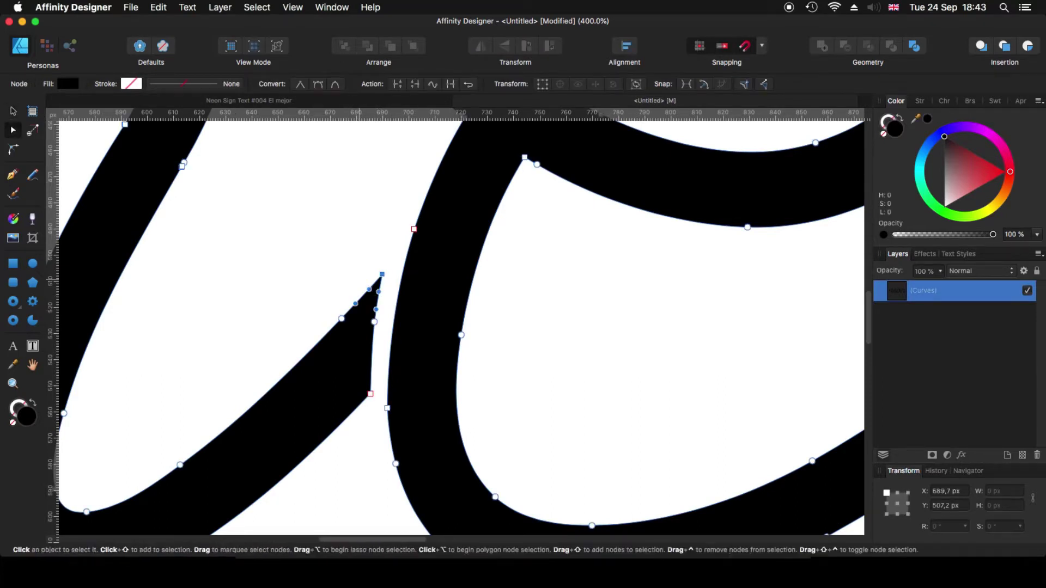
{"action": "key", "text": "c"}
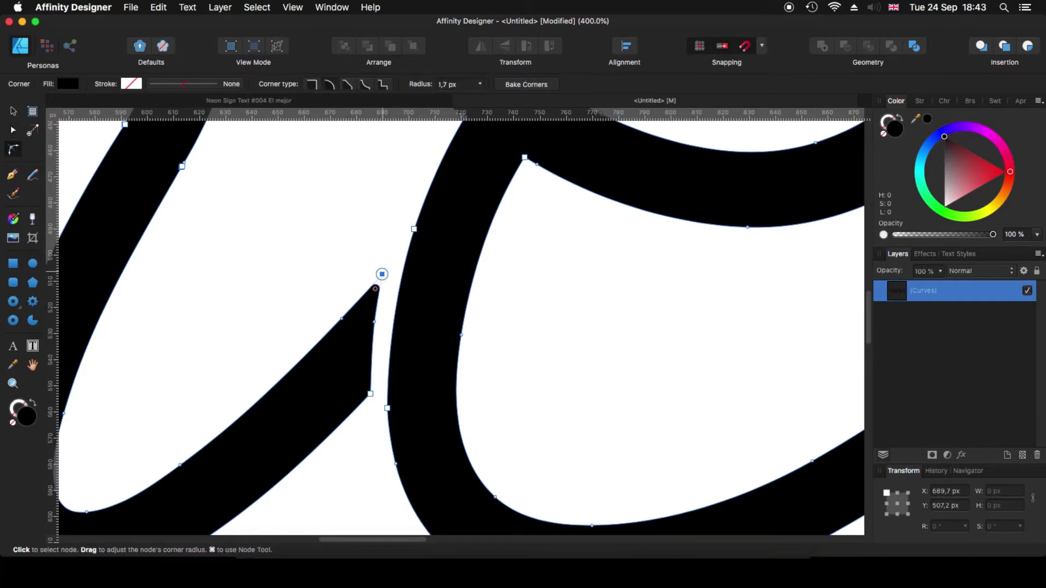
{"action": "left_click_drag", "start_coordinate": [370, 394], "coordinate": [343, 383]}
{"action": "left_click", "coordinate": [363, 435]}
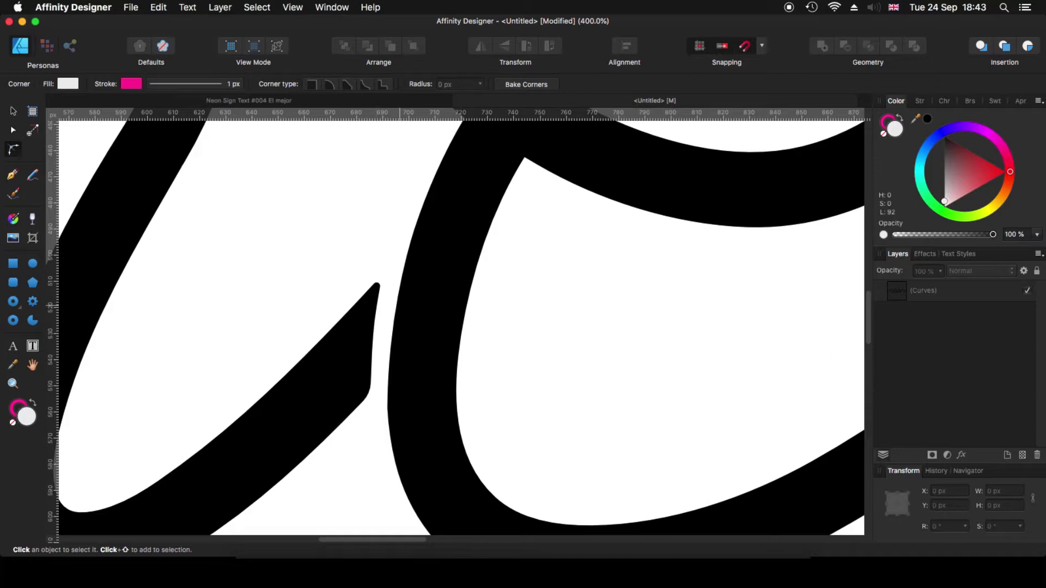
Draw a closed Pen shape around the rounded bump beside the "e" stem, its inner side following the stem's left edge
{"action": "left_click_drag", "start_coordinate": [582, 249], "coordinate": [516, 389]}
{"action": "scroll", "coordinate": [460, 327], "scroll_direction": "up", "scroll_amount": 1}
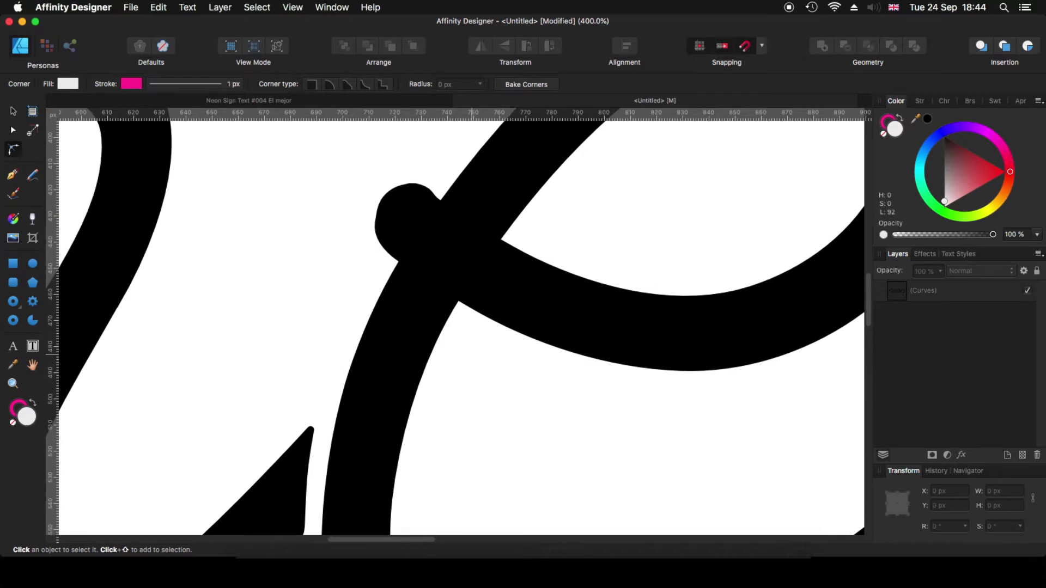
{"action": "scroll", "coordinate": [461, 327], "scroll_direction": "right", "scroll_amount": 5}
{"action": "scroll", "coordinate": [461, 327], "scroll_direction": "down", "scroll_amount": 3}
{"action": "scroll", "coordinate": [461, 327], "scroll_direction": "up", "scroll_amount": 4}
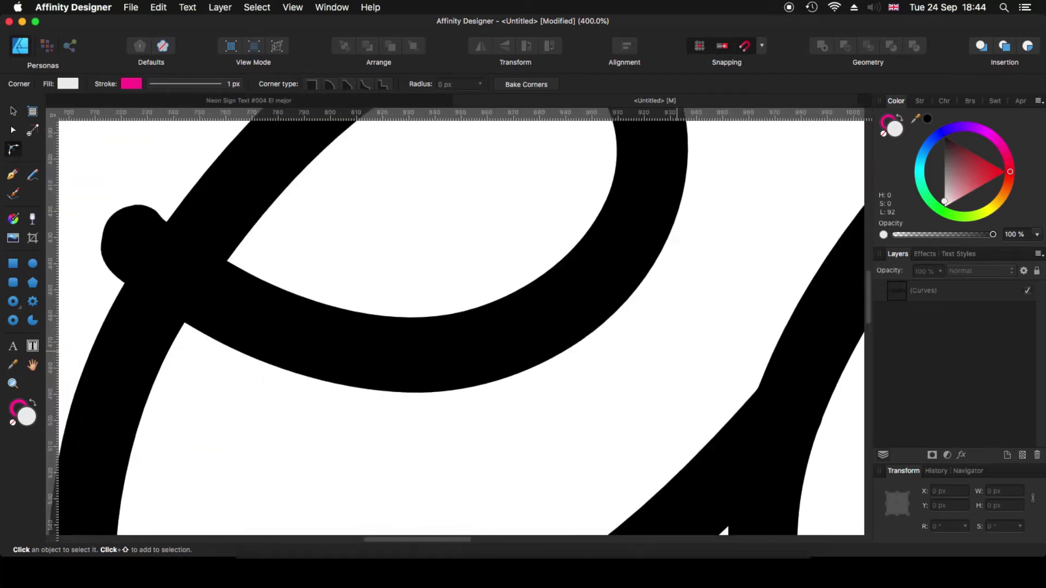
{"action": "scroll", "coordinate": [461, 327], "scroll_direction": "left", "scroll_amount": 5}
{"action": "key", "text": "p"}
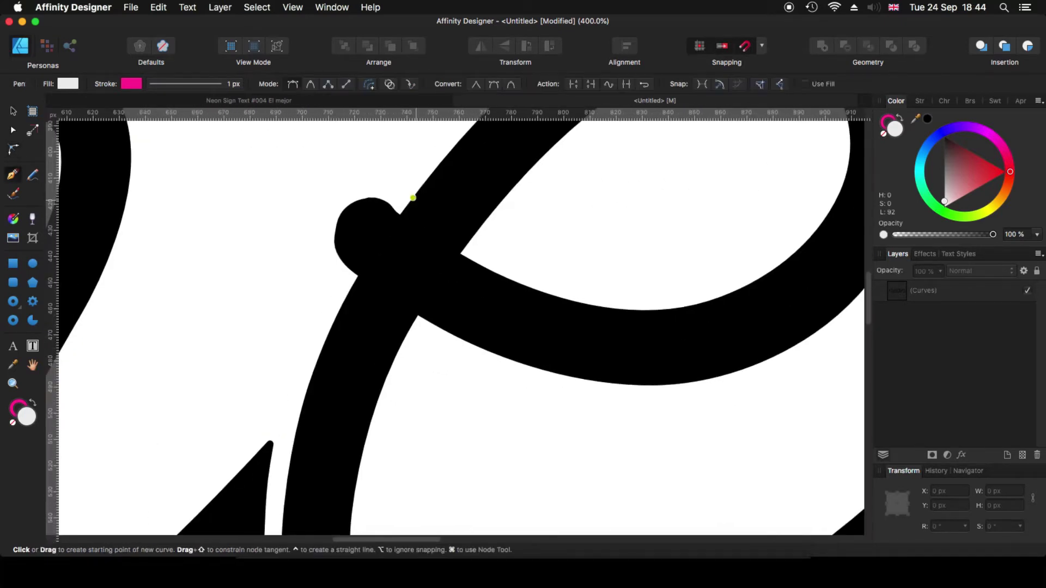
{"action": "left_click", "coordinate": [411, 199]}
{"action": "left_click_drag", "start_coordinate": [346, 297], "coordinate": [330, 335]}
{"action": "left_click", "coordinate": [297, 283]}
{"action": "left_click", "coordinate": [329, 165]}
{"action": "left_click", "coordinate": [397, 168]}
{"action": "left_click", "coordinate": [411, 199]}
Subtract the closed shape from the "neon" lettering to cut off the bump beside the "e" stem
{"action": "key", "text": "v"}
{"action": "key", "text": "super+a"}
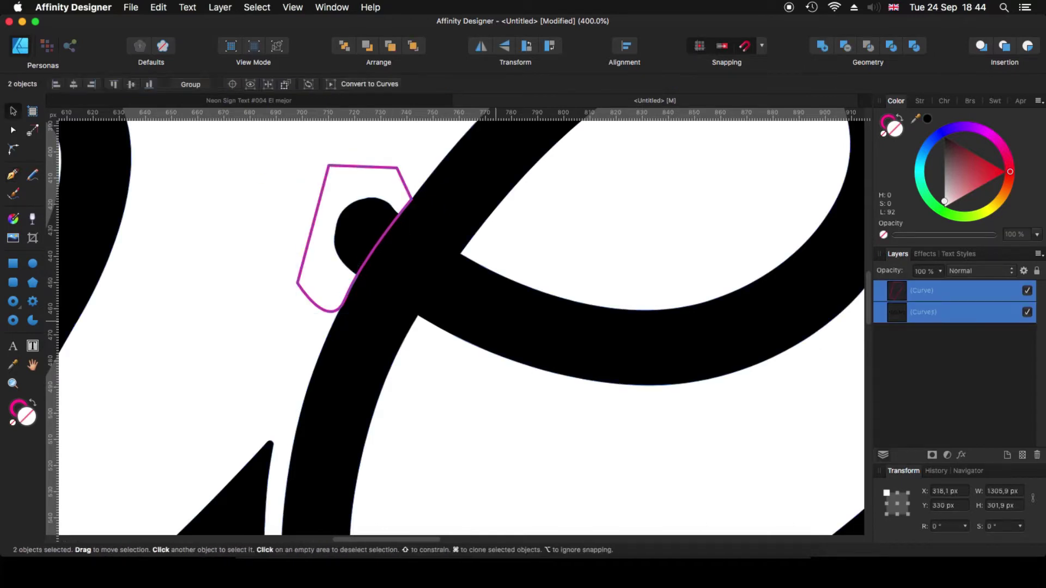
{"action": "left_click", "coordinate": [845, 46]}
Draw a narrow closed Pen shape about 23 by 32 px across the "e" crossbar's start, following the stem's inner edge
{"action": "key", "text": "super+plus"}
{"action": "key", "text": "super+plus"}
{"action": "scroll", "coordinate": [461, 327], "scroll_direction": "left", "scroll_amount": 4}
{"action": "scroll", "coordinate": [461, 327], "scroll_direction": "up", "scroll_amount": 2}
{"action": "key", "text": "c"}
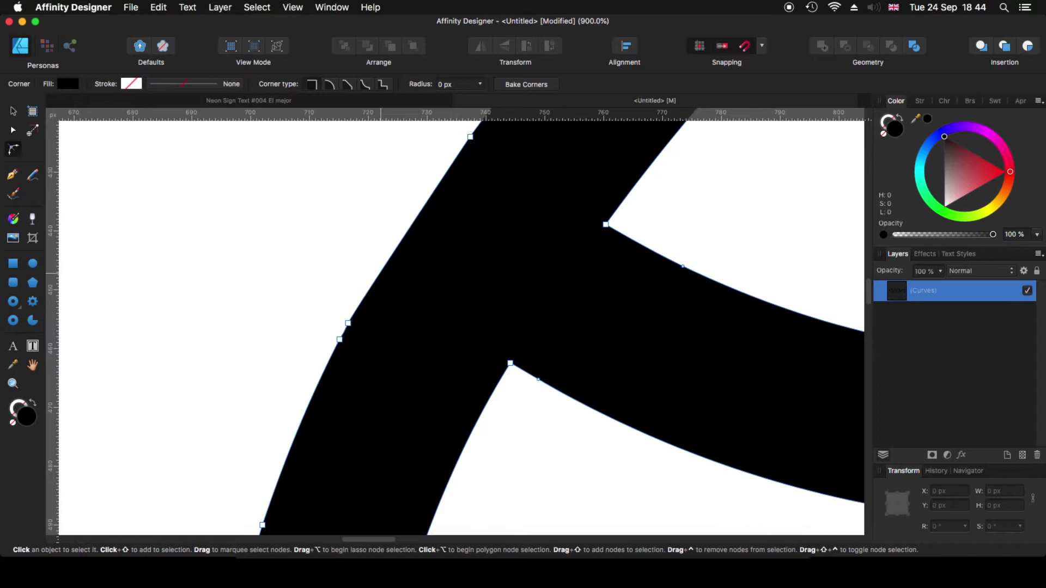
{"action": "scroll", "coordinate": [461, 327], "scroll_direction": "right", "scroll_amount": 5}
{"action": "scroll", "coordinate": [461, 327], "scroll_direction": "down", "scroll_amount": 1}
{"action": "key", "text": "p"}
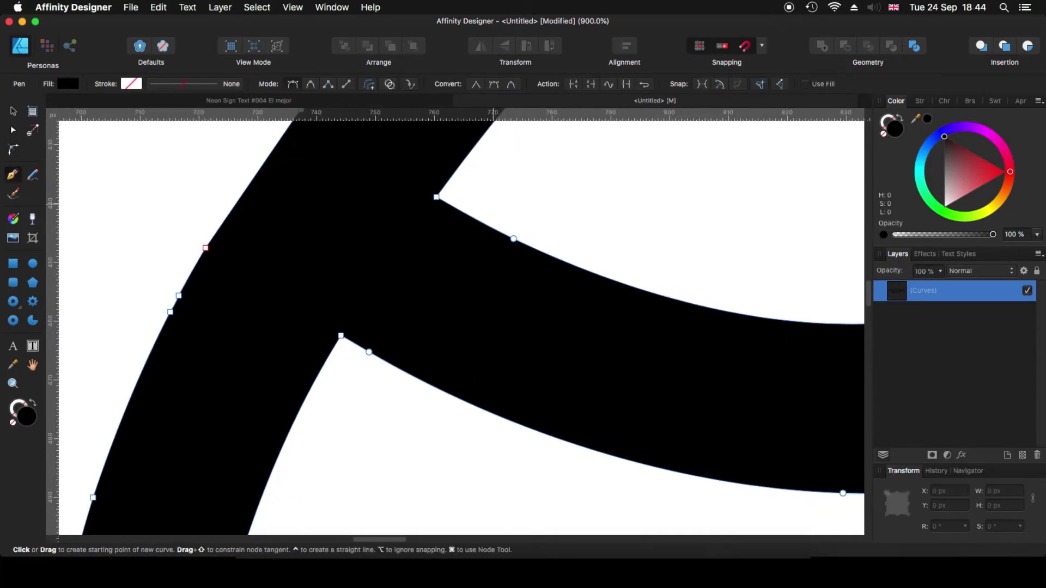
{"action": "key", "text": "v"}
{"action": "key", "text": "super+d"}
{"action": "key", "text": "p"}
{"action": "left_click", "coordinate": [436, 196]}
{"action": "left_click_drag", "start_coordinate": [341, 336], "coordinate": [281, 446]}
{"action": "left_click", "coordinate": [341, 336], "text": "alt"}
{"action": "left_click", "coordinate": [347, 369]}
{"action": "left_click", "coordinate": [475, 183]}
{"action": "left_click", "coordinate": [437, 197]}
Subtract the narrow shape from the lettering to separate the "e" crossbar from its stem
{"action": "key", "text": "v"}
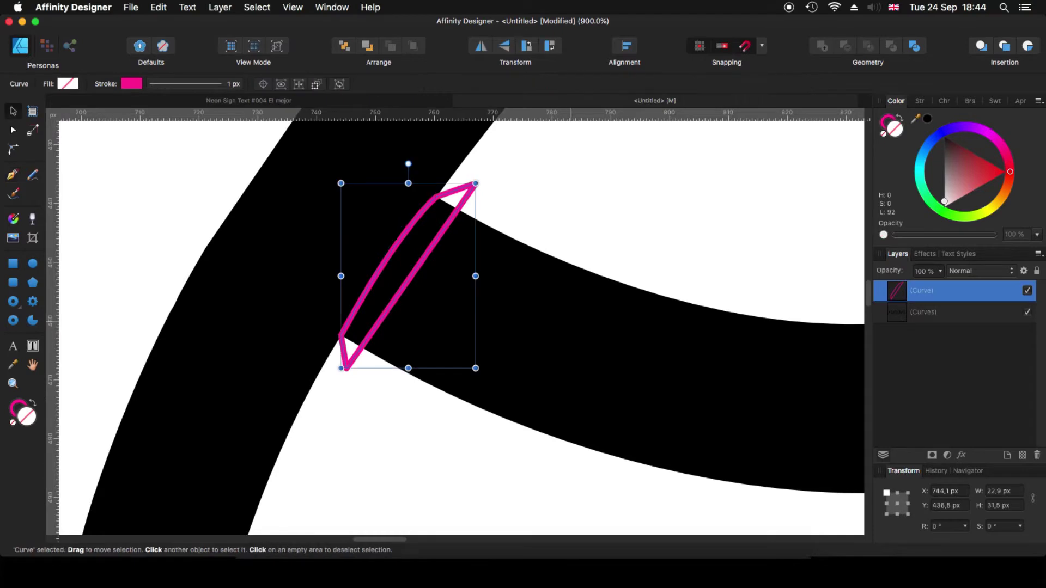
{"action": "key", "text": "super+a"}
{"action": "left_click", "coordinate": [845, 46]}
Delete the duplicate node on the "e" stem's inner edge and smooth the remaining nodes and curve beside the gap
{"action": "key", "text": "a"}
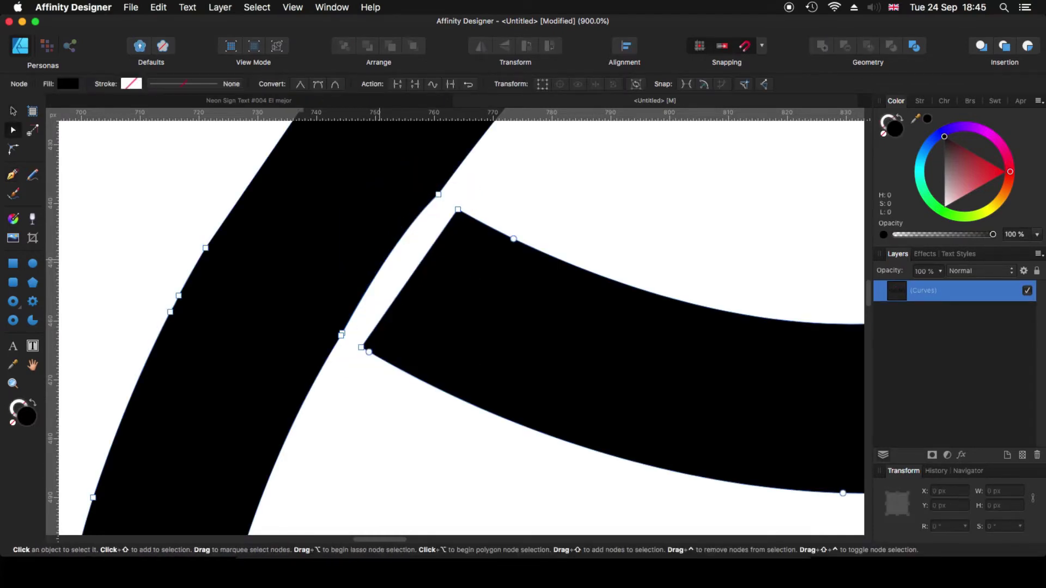
{"action": "left_click", "coordinate": [342, 333]}
{"action": "key", "text": "Delete"}
{"action": "left_click", "coordinate": [341, 335]}
{"action": "left_click", "coordinate": [318, 84]}
{"action": "left_click_drag", "start_coordinate": [367, 284], "coordinate": [376, 273]}
{"action": "left_click", "coordinate": [438, 195]}
{"action": "left_click", "coordinate": [318, 84]}
{"action": "left_click", "coordinate": [404, 250]}
{"action": "left_click", "coordinate": [382, 342]}
Round the upper corner of the "e" crossbar's cut end, and slightly round its lower corner
{"action": "key", "text": "c"}
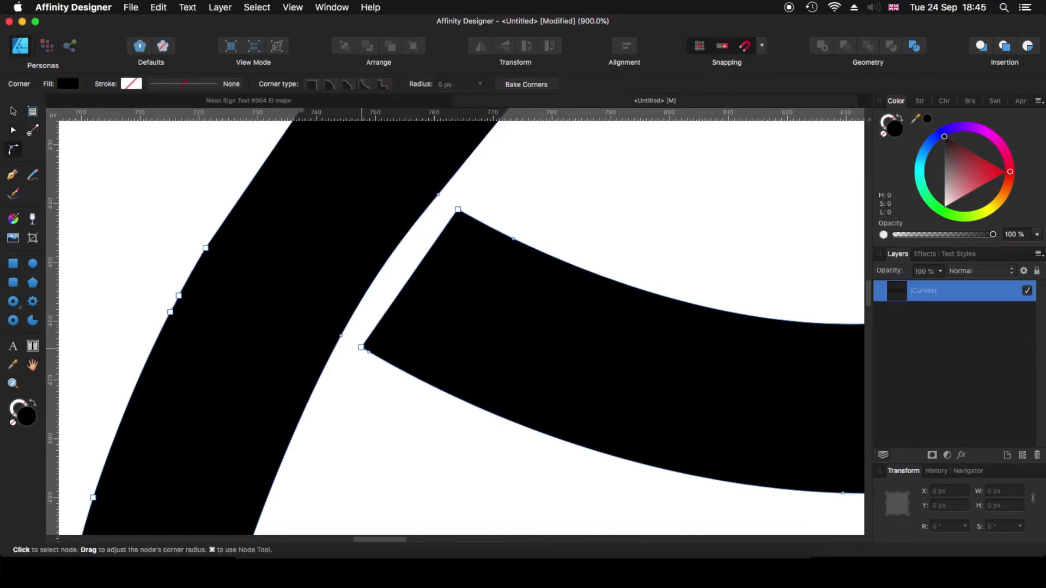
{"action": "left_click_drag", "start_coordinate": [361, 348], "coordinate": [370, 347]}
{"action": "key", "text": "a"}
{"action": "left_click_drag", "start_coordinate": [458, 209], "coordinate": [469, 234]}
{"action": "key", "text": "super+z"}
{"action": "key", "text": "c"}
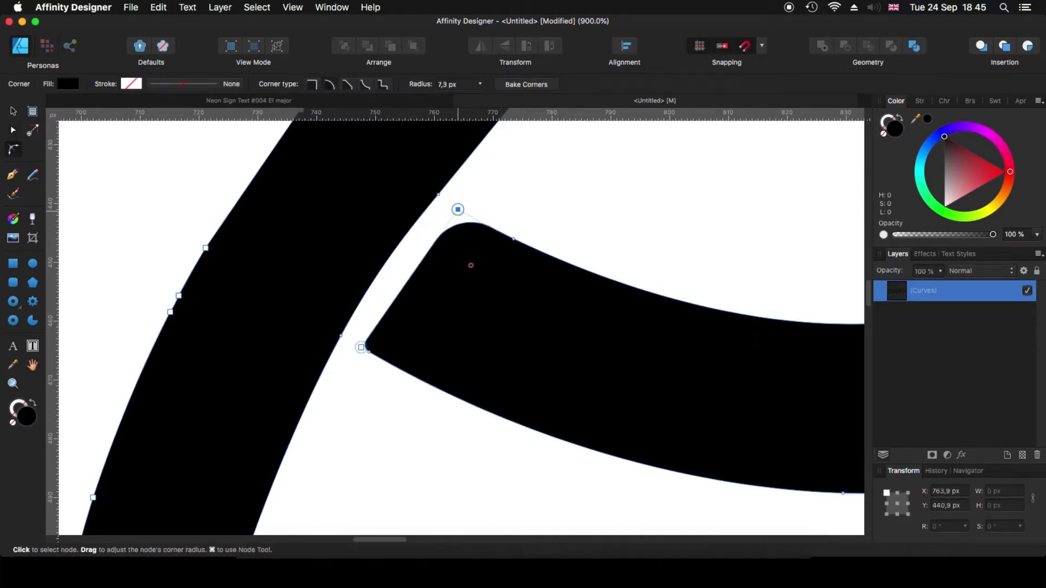
{"action": "left_click", "coordinate": [362, 347]}
{"action": "key", "text": "a"}
{"action": "left_click", "coordinate": [430, 208]}
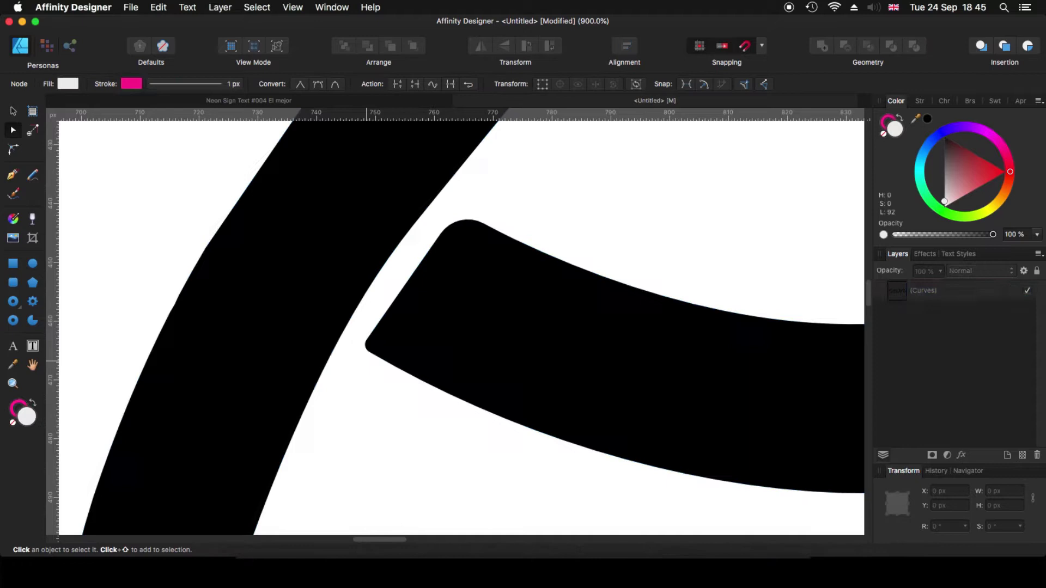
Delete the lower corner node of the crossbar's cut end and move the neighbouring node outward into the corner
{"action": "left_click", "coordinate": [382, 347]}
{"action": "left_click", "coordinate": [369, 351]}
{"action": "key", "text": "BackSpace"}
{"action": "key", "text": "super+z"}
{"action": "left_click", "coordinate": [361, 347]}
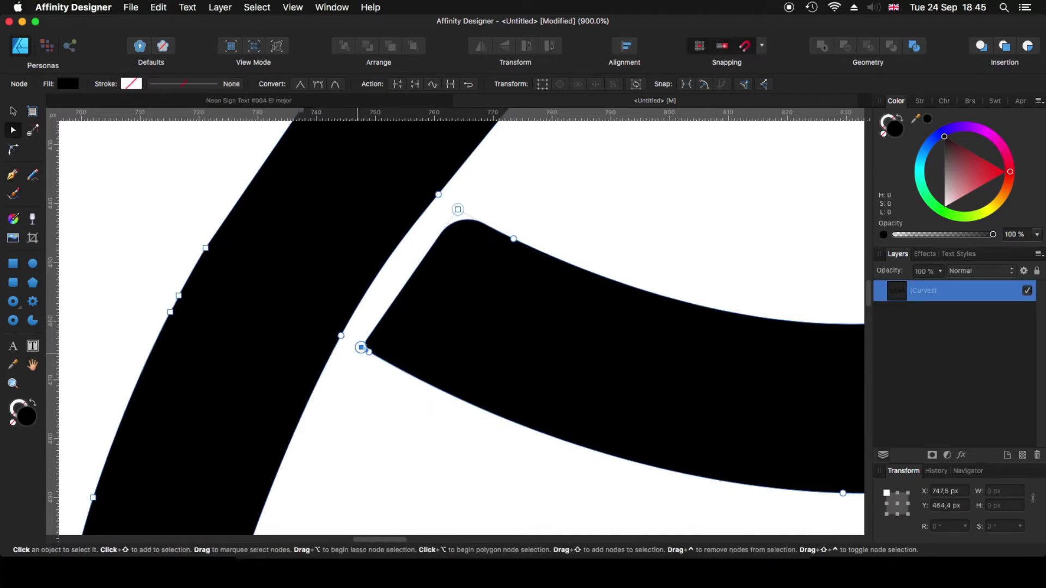
{"action": "key", "text": "BackSpace"}
{"action": "left_click_drag", "start_coordinate": [368, 352], "coordinate": [355, 339]}
{"action": "left_click", "coordinate": [363, 352], "text": "alt"}
{"action": "left_click", "coordinate": [425, 452]}
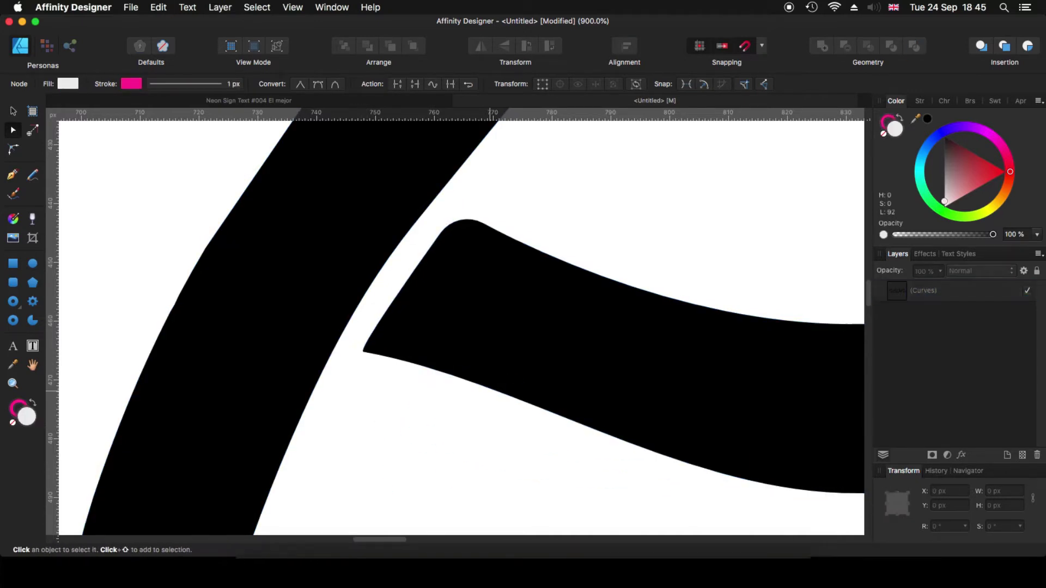
Undo the last node edits, bend the crossbar's lower edge slightly inward and round the lower corner of its cut end
{"action": "key", "text": "super+z"}
{"action": "key", "text": "super+z"}
{"action": "key", "text": "super+z"}
{"action": "left_click_drag", "start_coordinate": [499, 432], "coordinate": [431, 387]}
{"action": "left_click", "coordinate": [363, 352], "text": "alt"}
{"action": "left_click", "coordinate": [448, 387]}
{"action": "key", "text": "c"}
{"action": "left_click_drag", "start_coordinate": [364, 351], "coordinate": [389, 346]}
{"action": "key", "text": "super+d"}
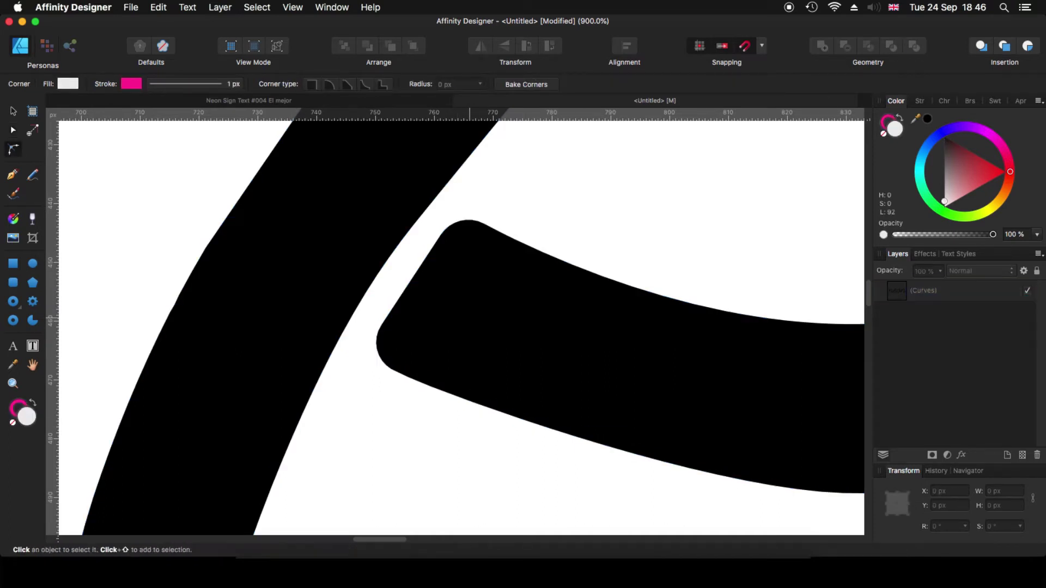
Draw a narrow closed Pen shape about 20 by 79 px over the e–o joint, following the outer left edge of the "o"
{"action": "key", "text": "super+minus"}
{"action": "key", "text": "super+minus"}
{"action": "key", "text": "super+minus"}
{"action": "key", "text": "super+minus"}
{"action": "key", "text": "super+minus"}
{"action": "scroll", "coordinate": [462, 328], "scroll_direction": "right", "scroll_amount": 5}
{"action": "key", "text": "super+plus"}
{"action": "key", "text": "super+plus"}
{"action": "key", "text": "super+plus"}
{"action": "scroll", "coordinate": [462, 328], "scroll_direction": "down", "scroll_amount": 4}
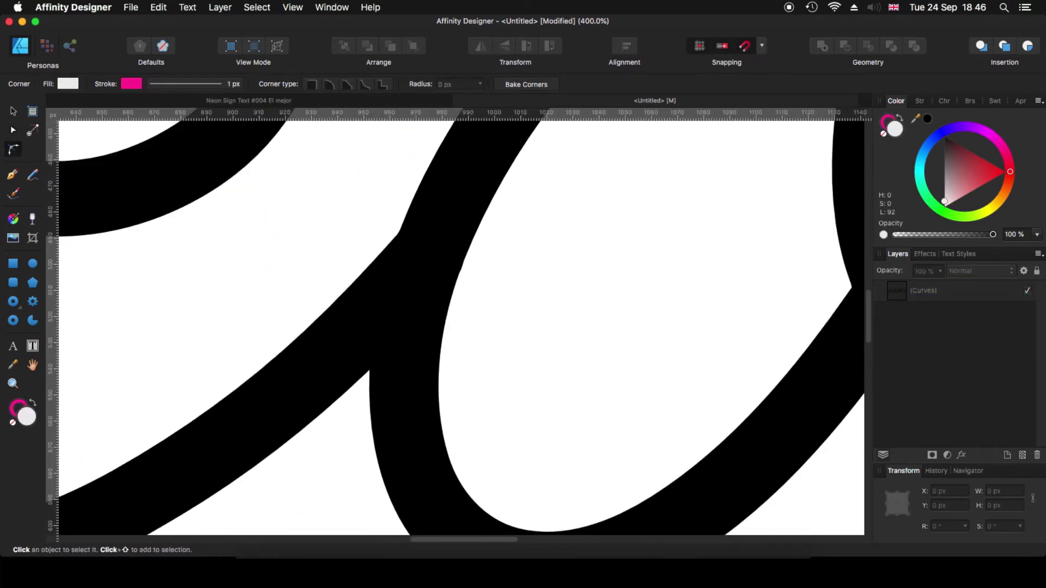
{"action": "key", "text": "p"}
{"action": "left_click_drag", "start_coordinate": [399, 231], "coordinate": [373, 262]}
{"action": "left_click_drag", "start_coordinate": [369, 371], "coordinate": [361, 449]}
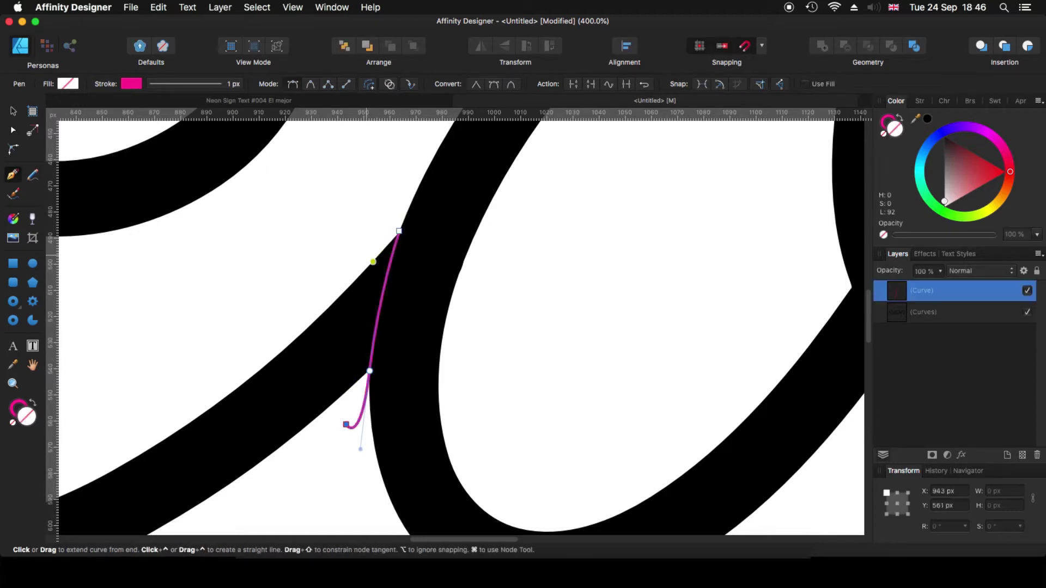
{"action": "left_click", "coordinate": [399, 231]}
Subtract the narrow shape to open a gap between the "e" and the "o", and round the corners of the cut end
{"action": "key", "text": "v"}
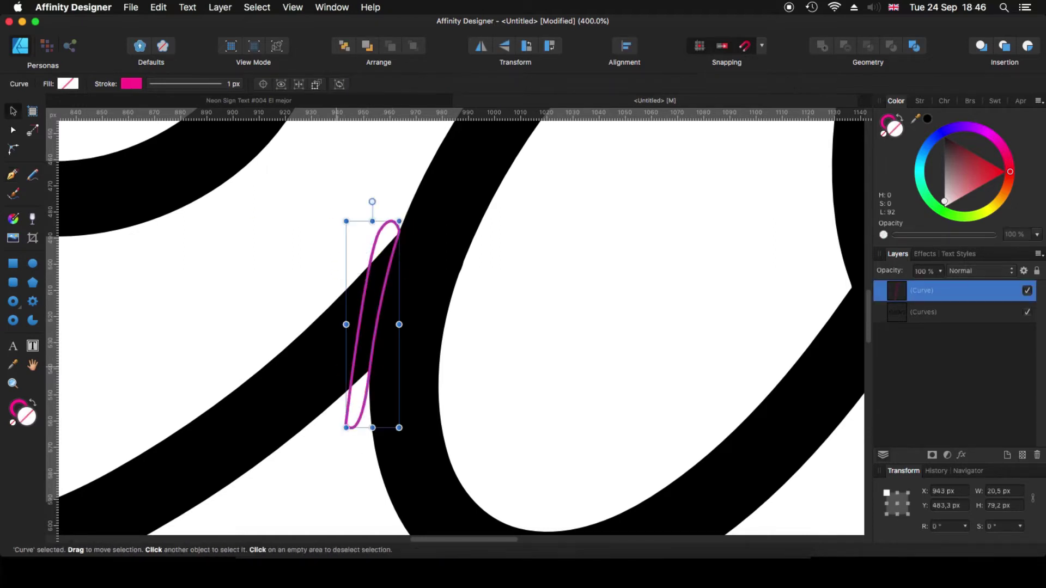
{"action": "key", "text": "super+a"}
{"action": "left_click", "coordinate": [845, 46]}
{"action": "key", "text": "c"}
{"action": "left_click_drag", "start_coordinate": [369, 266], "coordinate": [361, 288]}
{"action": "left_click_drag", "start_coordinate": [351, 388], "coordinate": [346, 381]}
{"action": "key", "text": "super+d"}
Draw a narrow curved closed Pen shape across the end of the "o" bowl, following the outer edge of the loop it meets
{"action": "scroll", "coordinate": [263, 418], "scroll_direction": "right", "scroll_amount": 10}
{"action": "scroll", "coordinate": [262, 418], "scroll_direction": "up", "scroll_amount": 3}
{"action": "scroll", "coordinate": [460, 327], "scroll_direction": "down", "scroll_amount": 4}
{"action": "scroll", "coordinate": [460, 327], "scroll_direction": "left", "scroll_amount": 2}
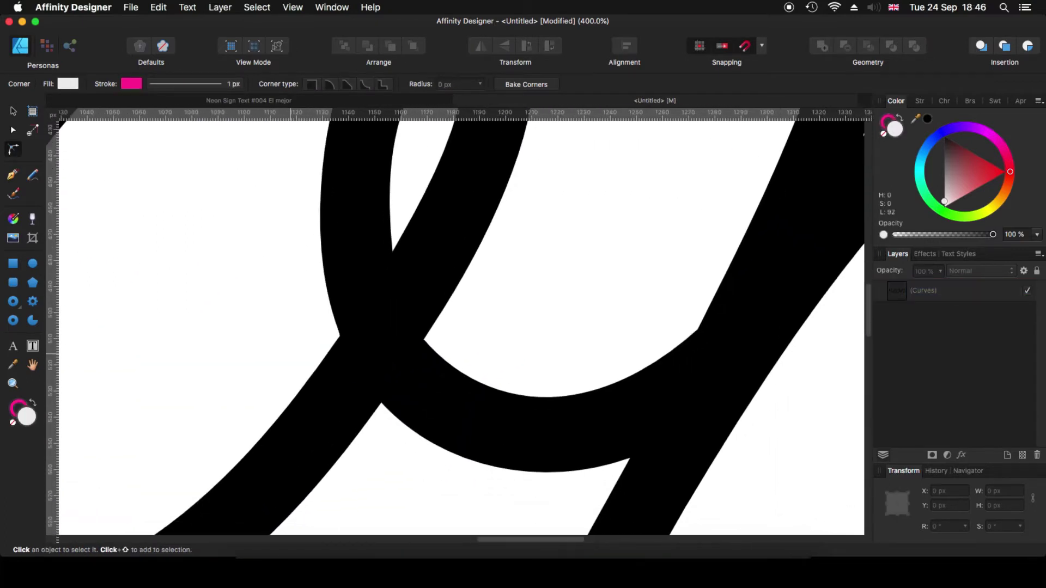
{"action": "key", "text": "p"}
{"action": "left_click", "coordinate": [339, 336]}
{"action": "left_click", "coordinate": [381, 402]}
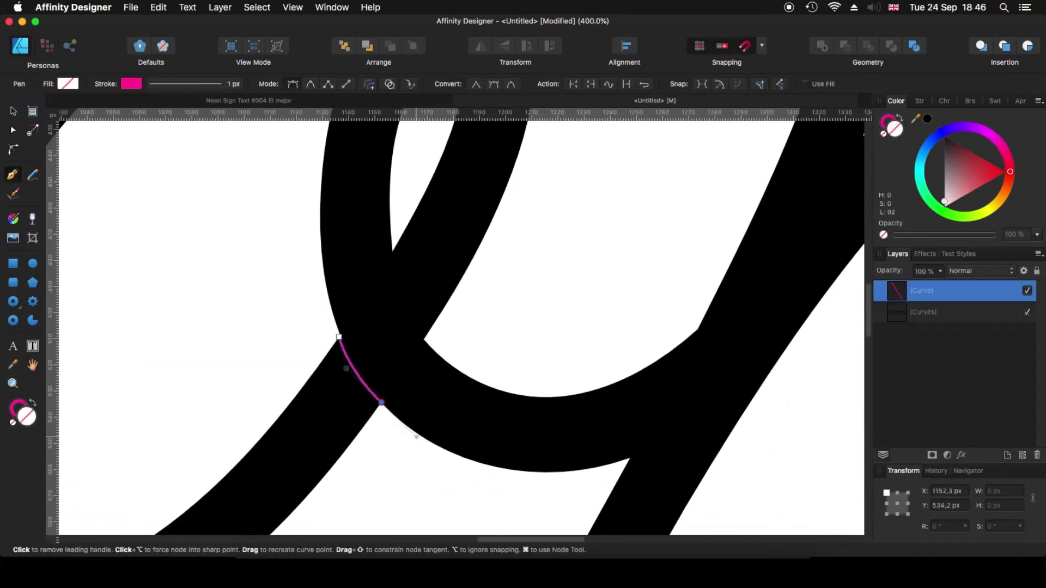
{"action": "left_click", "coordinate": [390, 418]}
{"action": "left_click_drag", "start_coordinate": [315, 340], "coordinate": [312, 317]}
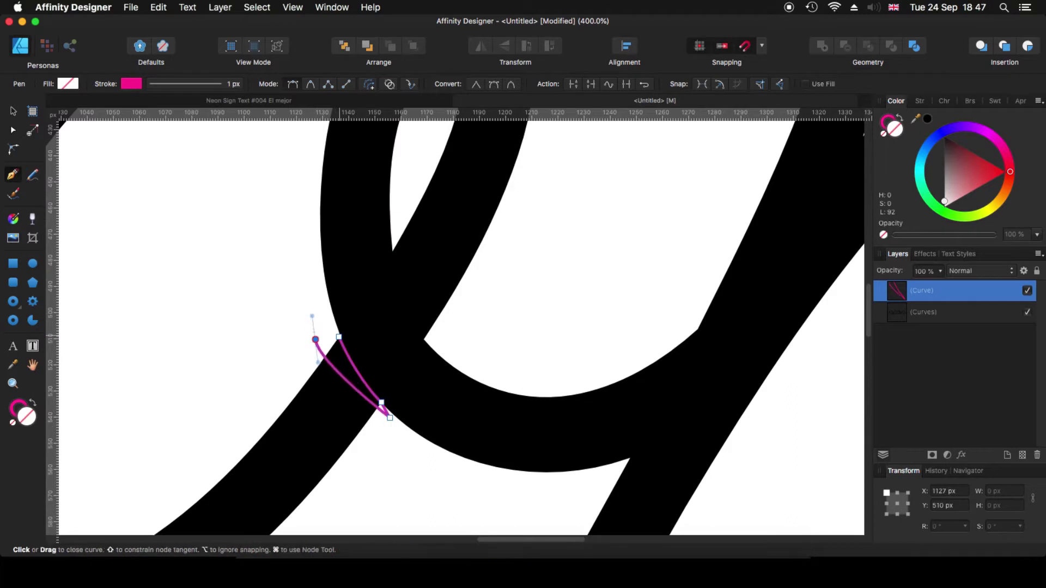
{"action": "left_click", "coordinate": [339, 336]}
{"action": "key", "text": "a"}
{"action": "left_click_drag", "start_coordinate": [390, 418], "coordinate": [364, 415]}
Subtract the curved shape from the lettering to separate the "o" bowl's end from the connecting loop
{"action": "key", "text": "v"}
{"action": "key", "text": "super+a"}
{"action": "left_click", "coordinate": [845, 46]}
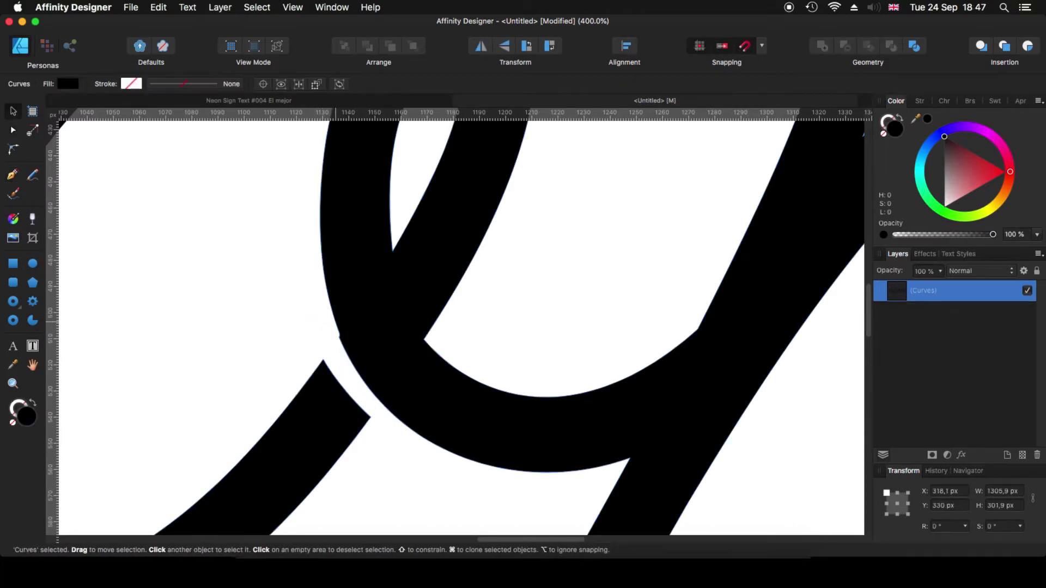
Delete the extra node on the loop's outer left edge beside the new gap
{"action": "scroll", "coordinate": [381, 322], "scroll_direction": "left", "scroll_amount": 3}
{"action": "key", "text": "super+plus"}
{"action": "key", "text": "super+plus"}
{"action": "key", "text": "super+plus"}
{"action": "key", "text": "c"}
{"action": "left_click", "coordinate": [395, 333]}
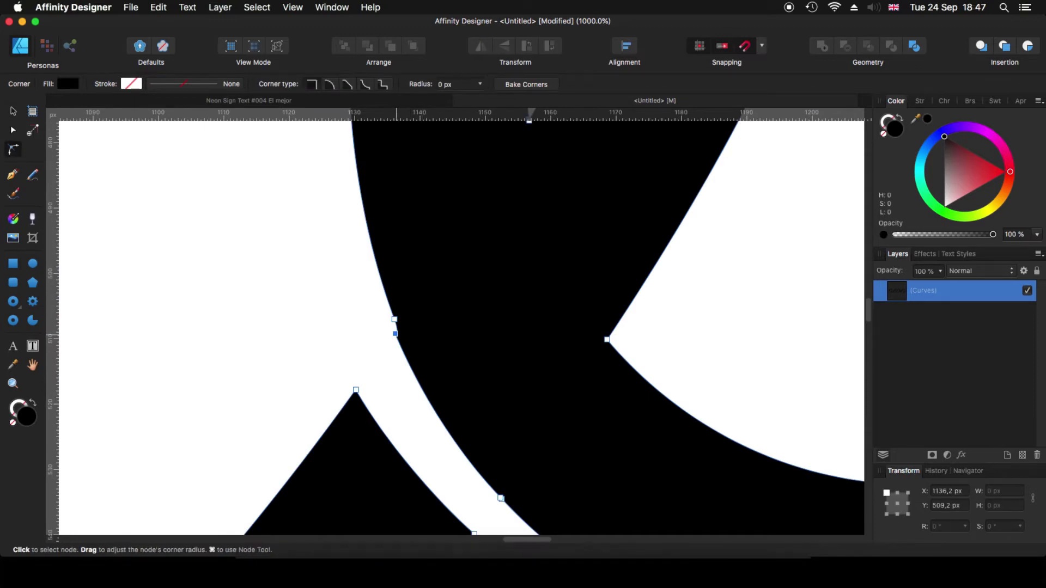
{"action": "key", "text": "Delete"}
Draw a narrow closed Pen shape inside the "o" loop, across the descending stroke and along the loop's inner edge
{"action": "scroll", "coordinate": [395, 333], "scroll_direction": "right", "scroll_amount": 5}
{"action": "scroll", "coordinate": [395, 333], "scroll_direction": "up", "scroll_amount": 4}
{"action": "key", "text": "p"}
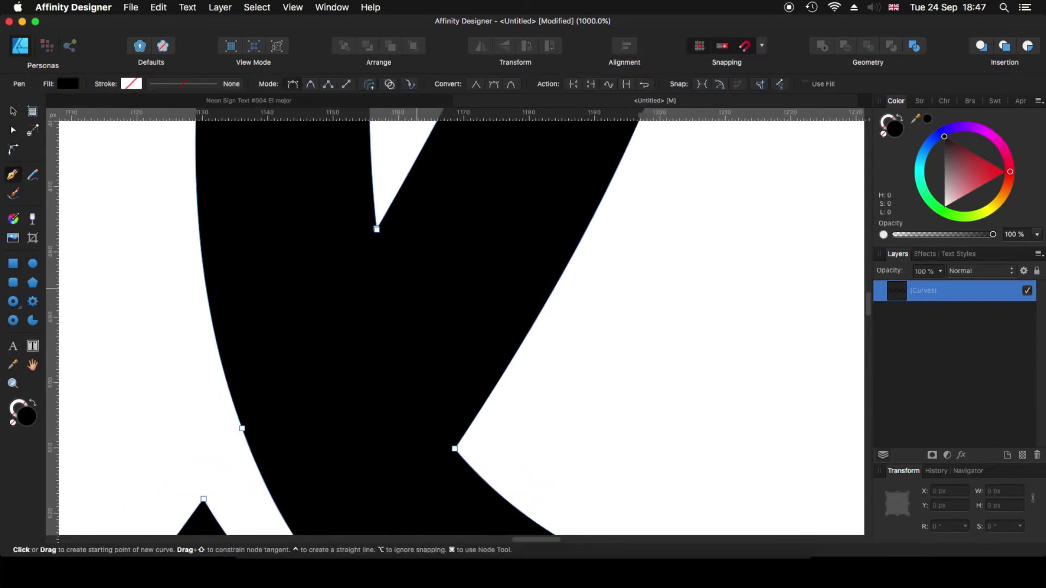
{"action": "key", "text": "super+minus"}
{"action": "key", "text": "super+minus"}
{"action": "key", "text": "super+d"}
{"action": "left_click", "coordinate": [240, 340]}
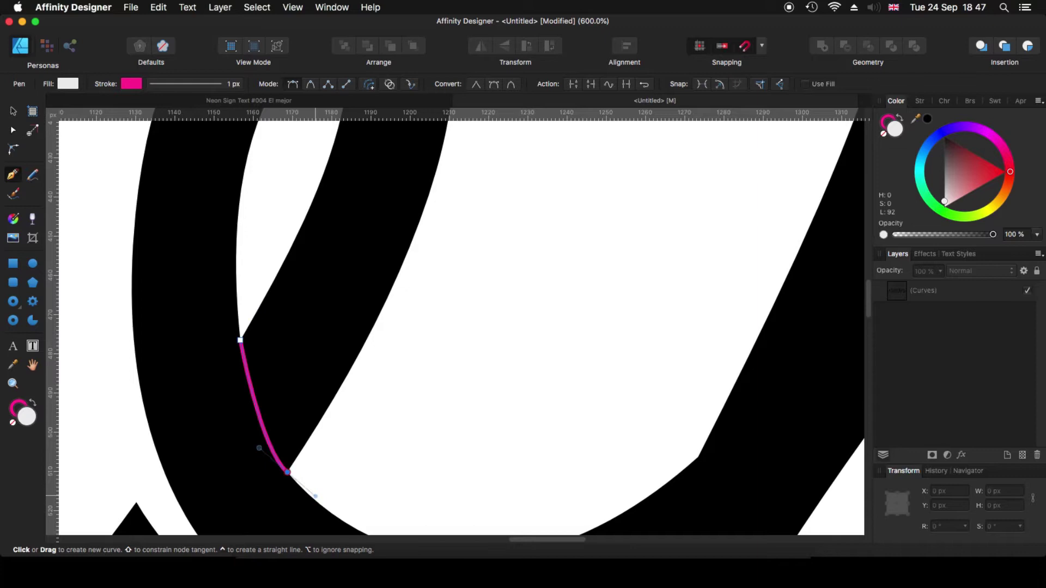
{"action": "left_click_drag", "start_coordinate": [287, 472], "coordinate": [305, 476]}
{"action": "left_click", "coordinate": [317, 465]}
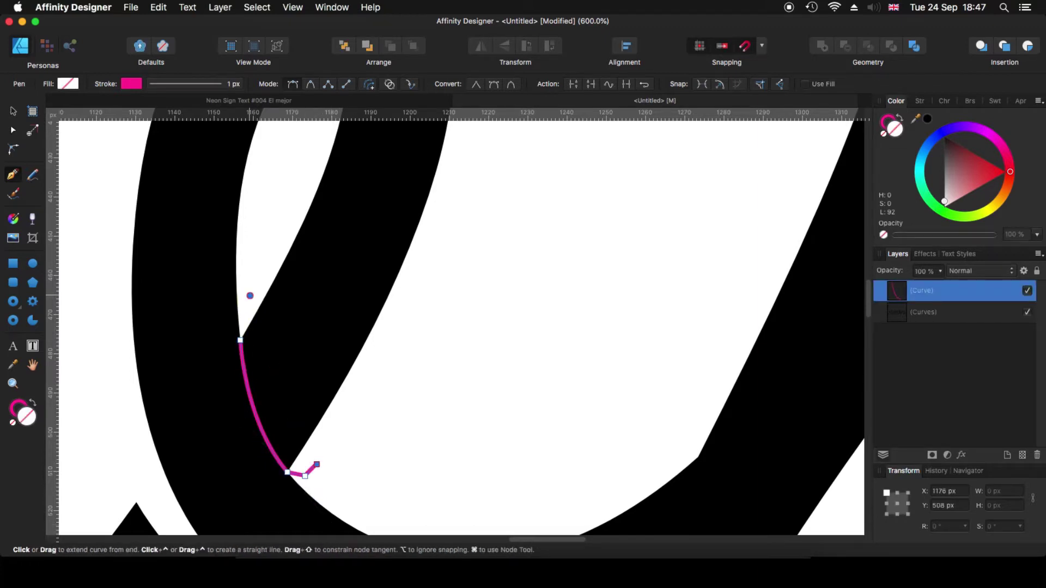
{"action": "left_click_drag", "start_coordinate": [250, 296], "coordinate": [254, 252]}
{"action": "left_click", "coordinate": [245, 308]}
{"action": "left_click", "coordinate": [240, 340]}
Adjust the upper node, its handle and the lower node of the cutting shape so the gap follows the loop's inner edge
{"action": "key", "text": "a"}
{"action": "left_click_drag", "start_coordinate": [250, 296], "coordinate": [254, 297]}
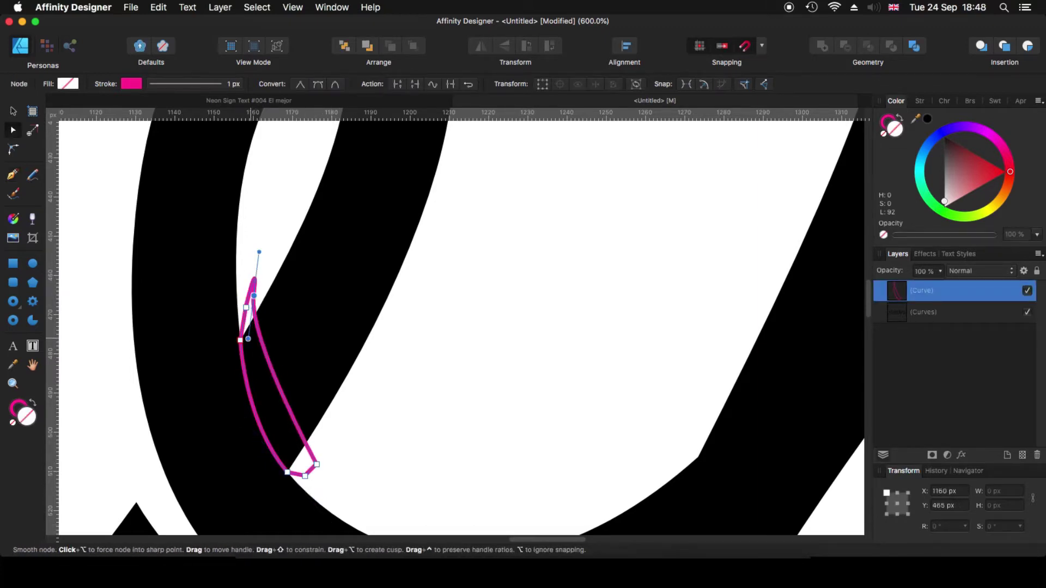
{"action": "left_click_drag", "start_coordinate": [249, 341], "coordinate": [248, 344]}
{"action": "left_click_drag", "start_coordinate": [254, 297], "coordinate": [258, 300]}
{"action": "left_click_drag", "start_coordinate": [317, 465], "coordinate": [305, 417]}
Subtract the shape to cut the descending "o" stroke away from the loop, and round the corners of its cut end
{"action": "key", "text": "v"}
{"action": "key", "text": "super+a"}
{"action": "key", "text": "super+alt+s"}
{"action": "key", "text": "c"}
{"action": "left_click_drag", "start_coordinate": [258, 311], "coordinate": [279, 315]}
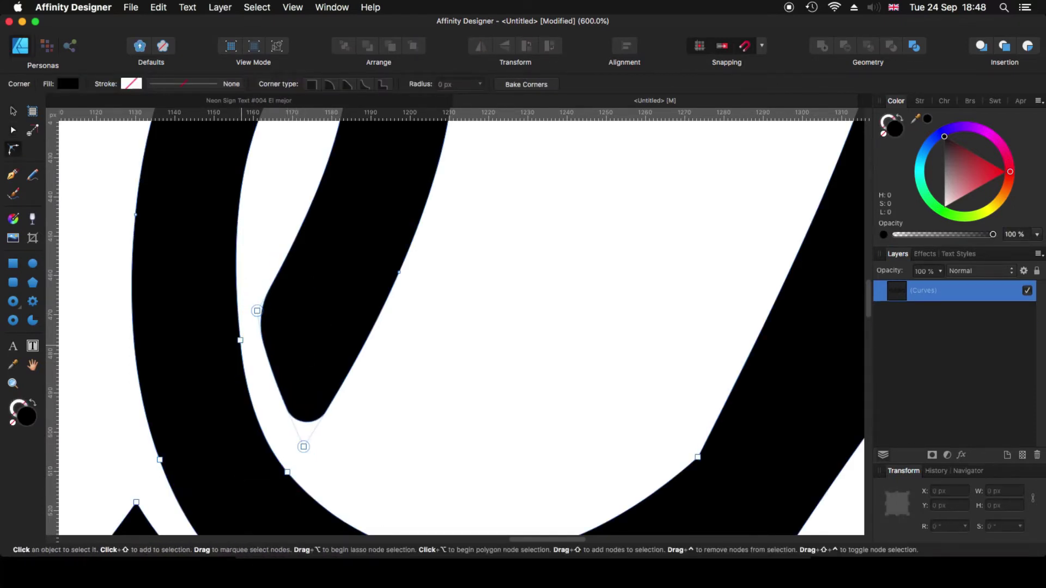
Smooth the node on the loop's inner edge and refine the curve alongside the gap
{"action": "left_click", "coordinate": [287, 472]}
{"action": "key", "text": "a"}
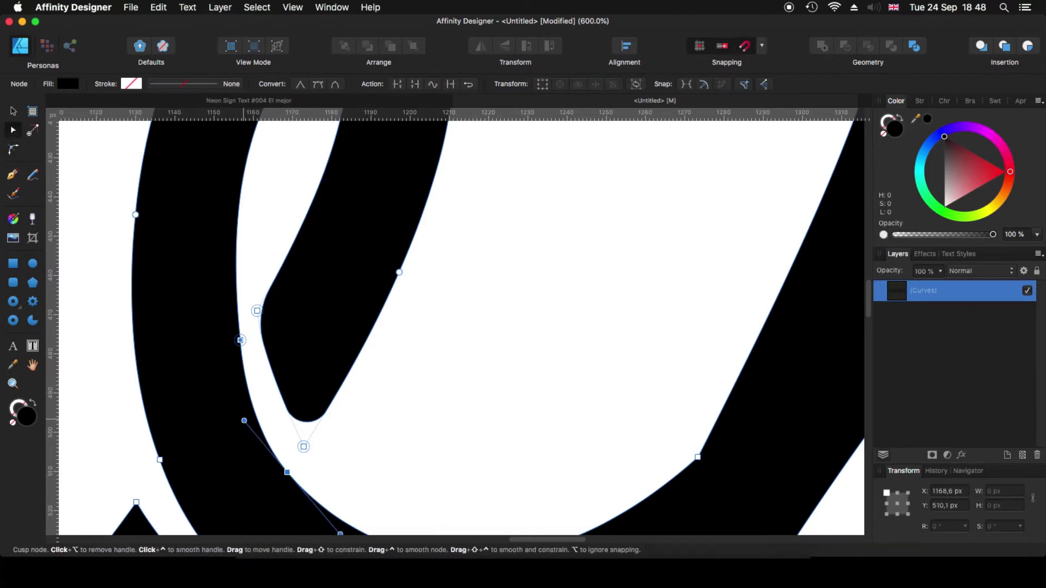
{"action": "left_click", "coordinate": [240, 340]}
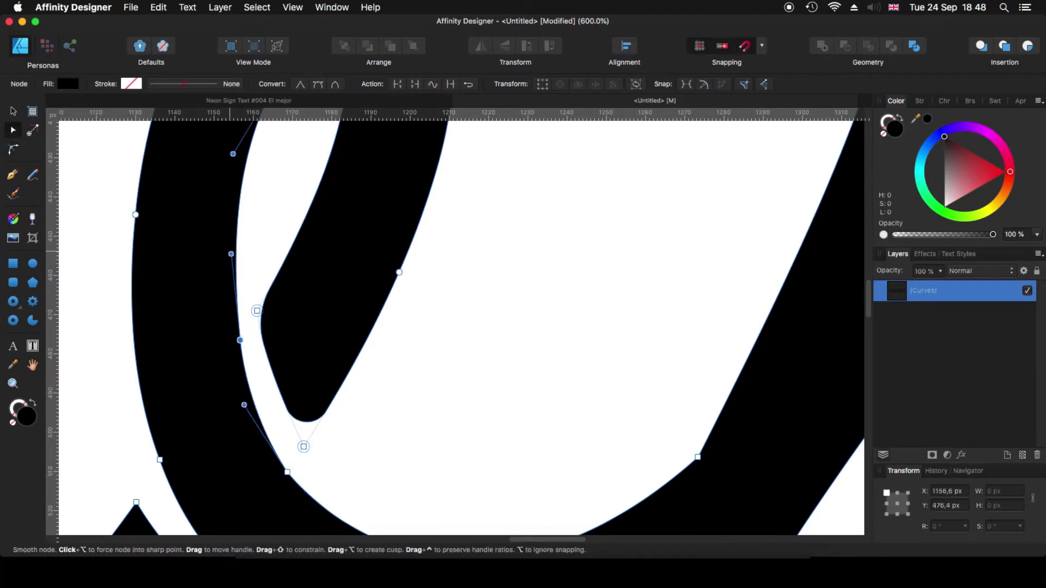
{"action": "left_click_drag", "start_coordinate": [240, 340], "coordinate": [276, 371]}
{"action": "left_click", "coordinate": [414, 376]}
Round both corners of the "o" bowl's cut end with the Corner Tool
{"action": "key", "text": "super+minus"}
{"action": "key", "text": "super+minus"}
{"action": "key", "text": "super+plus"}
{"action": "key", "text": "super+plus"}
{"action": "key", "text": "super+plus"}
{"action": "key", "text": "super+plus"}
{"action": "key", "text": "super+plus"}
{"action": "key", "text": "super+plus"}
{"action": "left_click", "coordinate": [409, 376]}
{"action": "key", "text": "c"}
{"action": "left_click_drag", "start_coordinate": [358, 454], "coordinate": [338, 457]}
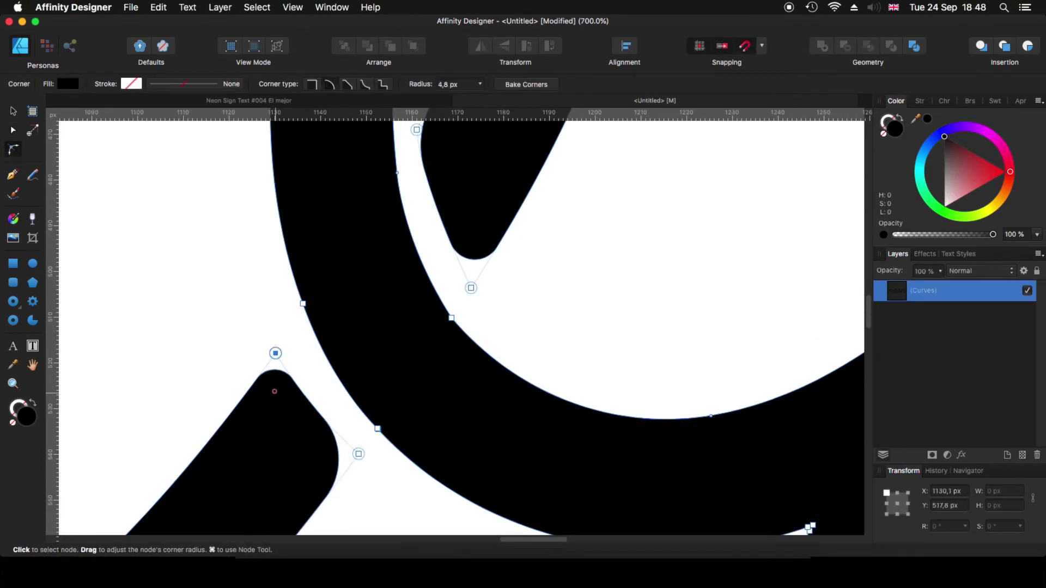
{"action": "key", "text": "super+d"}
Move the whole "neon" lettering to about X 336 px, Y 364 px on the page
{"action": "key", "text": "super+1"}
{"action": "scroll", "coordinate": [325, 336], "scroll_direction": "up", "scroll_amount": 4}
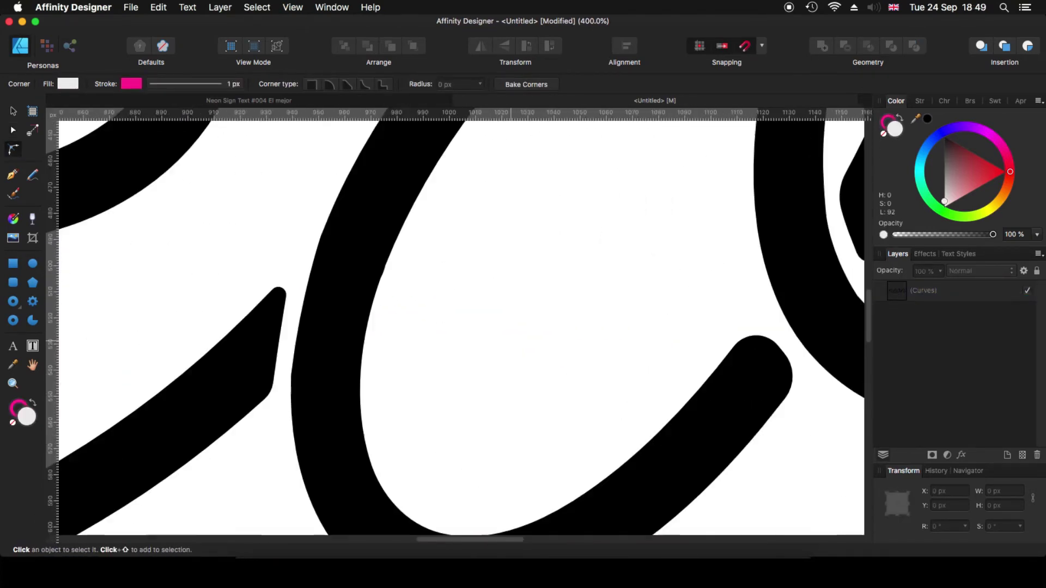
{"action": "left_click_drag", "start_coordinate": [324, 336], "coordinate": [408, 316]}
{"action": "left_click", "coordinate": [349, 316]}
{"action": "key", "text": "a"}
{"action": "key", "text": "c"}
{"action": "key", "text": "super+0"}
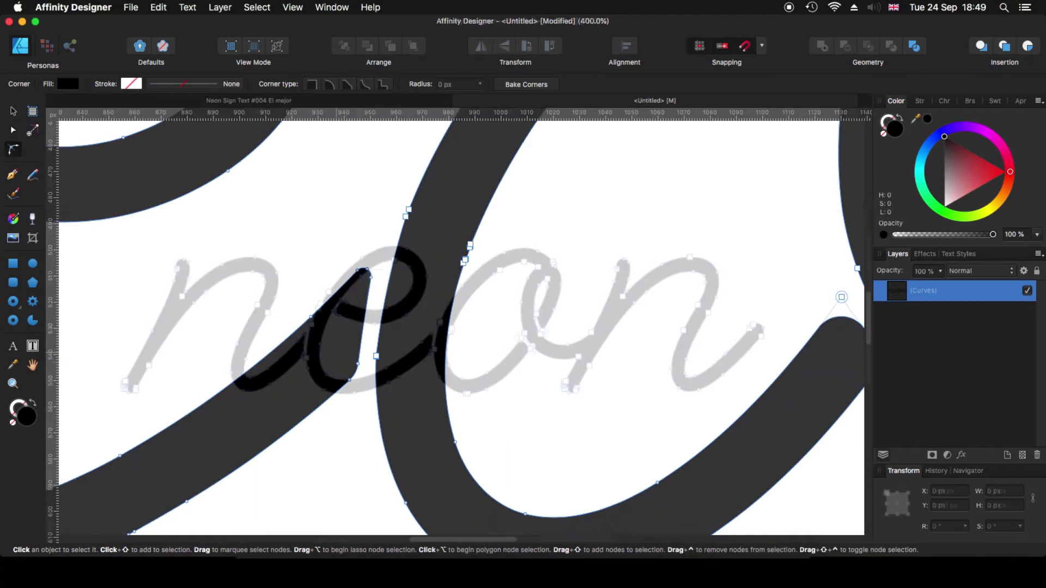
{"action": "key", "text": "v"}
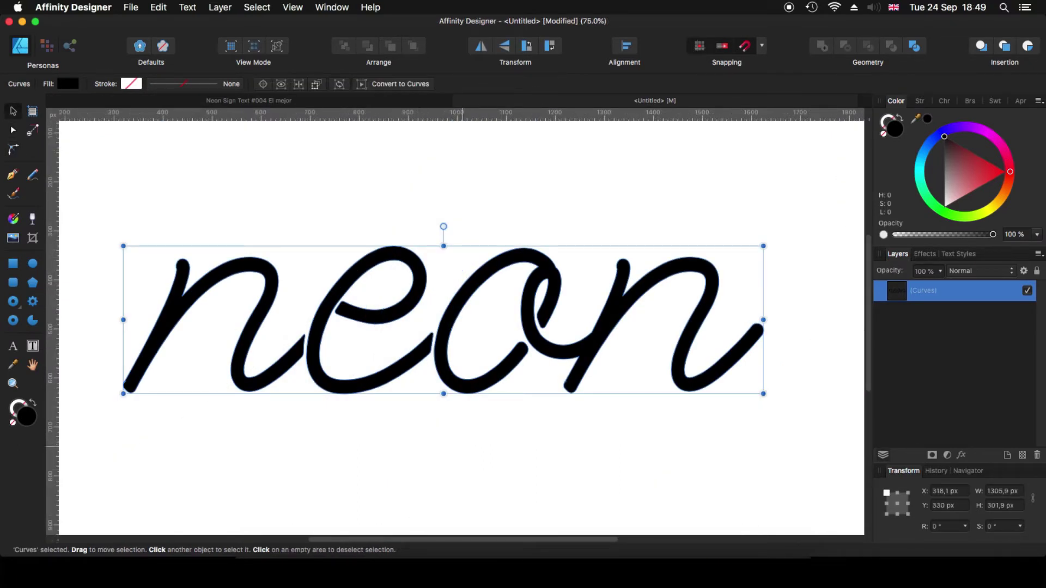
{"action": "left_click_drag", "start_coordinate": [552, 270], "coordinate": [561, 287]}
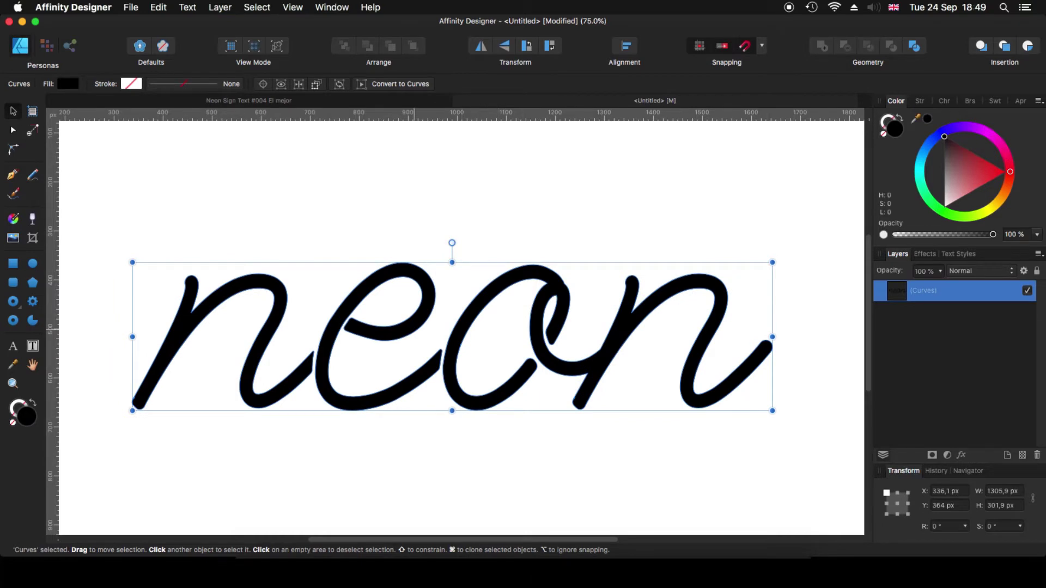
{"action": "key", "text": "super+minus"}
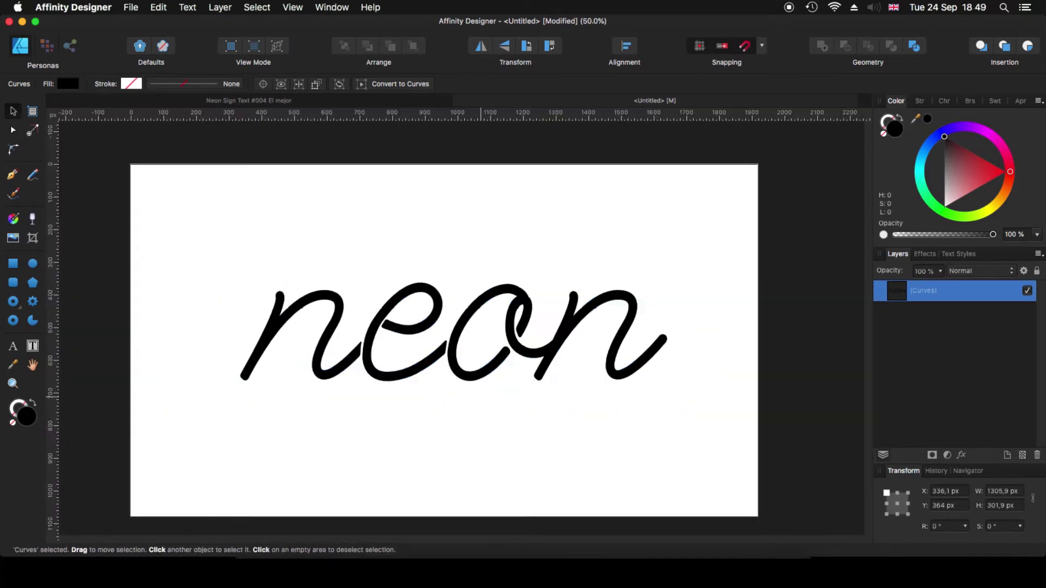
Move the lettering to about X 352 px at the page's upper edge and create three copies, each about 45 px left and 319 px lower
{"action": "left_click_drag", "start_coordinate": [455, 348], "coordinate": [439, 198]}
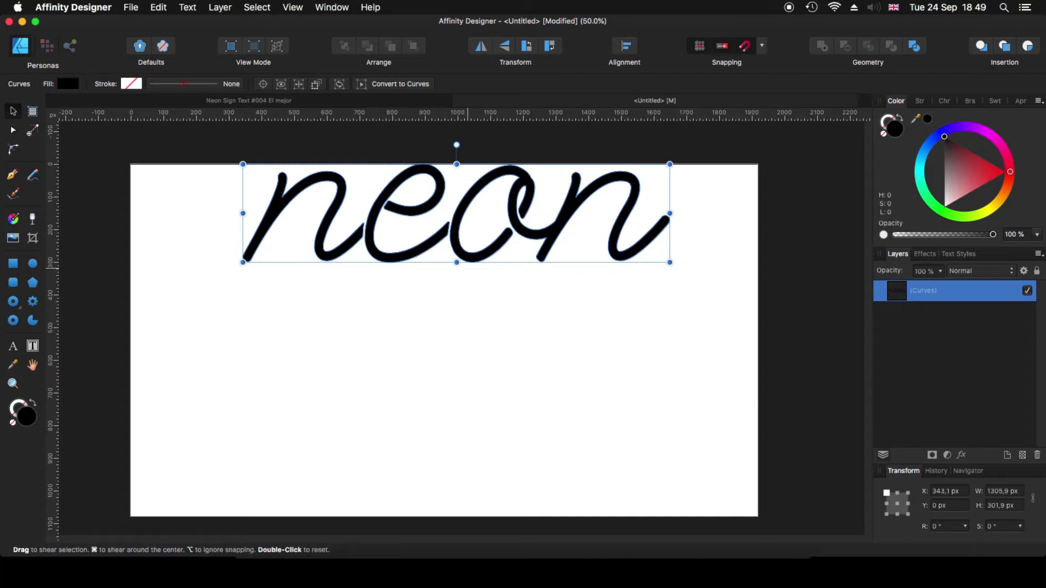
{"action": "left_click_drag", "start_coordinate": [472, 261], "coordinate": [474, 261]}
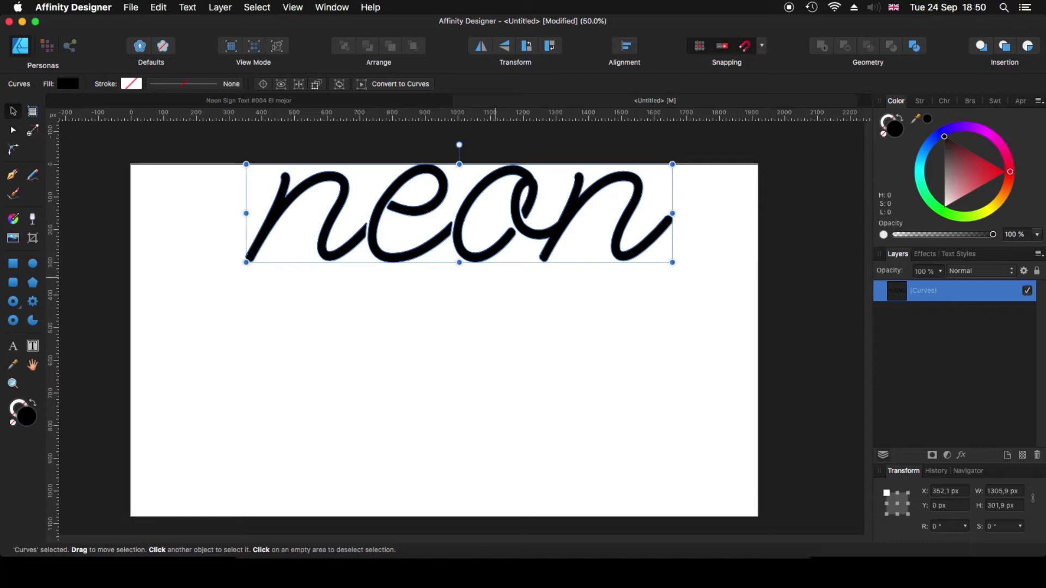
{"action": "left_click_drag", "start_coordinate": [475, 261], "coordinate": [459, 365]}
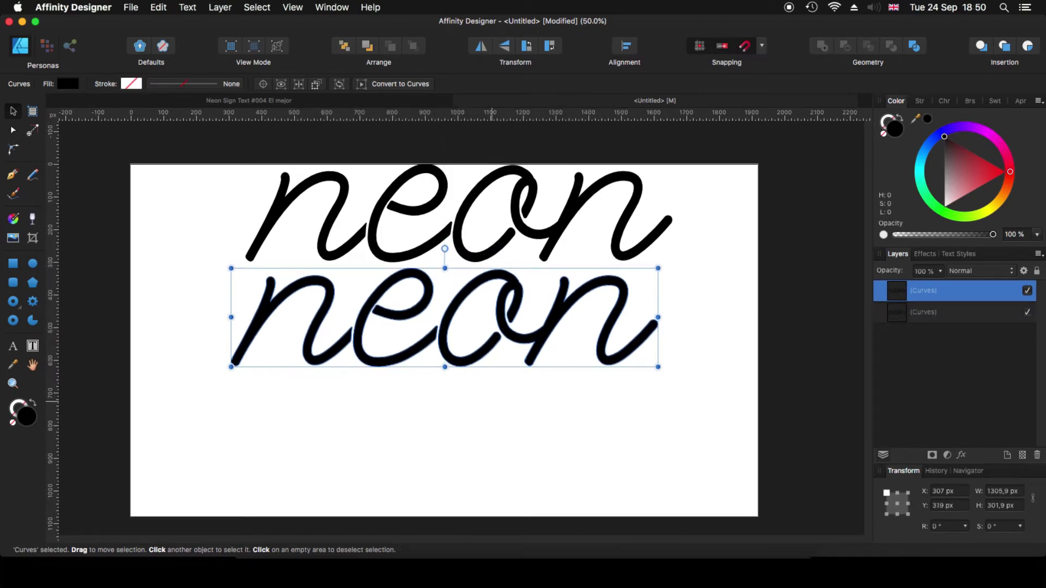
{"action": "key", "text": "super+j"}
{"action": "key", "text": "super+j"}
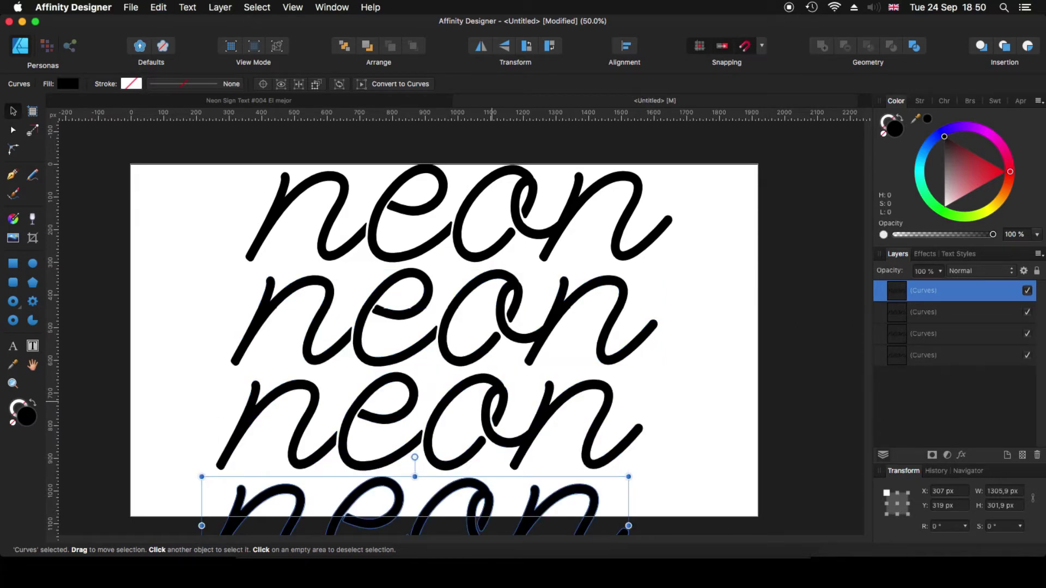
{"action": "scroll", "coordinate": [458, 321], "scroll_direction": "down", "scroll_amount": 3}
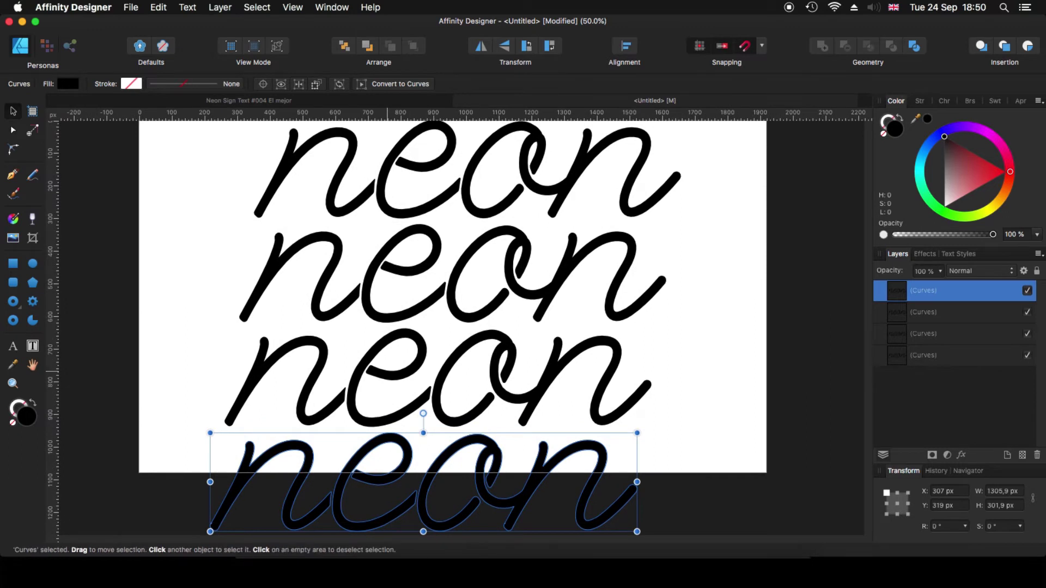
Fill all four copies of the lettering with pink at hue 337, saturation 84 and lightness 61
{"action": "left_click_drag", "start_coordinate": [162, 136], "coordinate": [662, 520]}
{"action": "left_click", "coordinate": [924, 291]}
{"action": "key", "text": "super+a"}
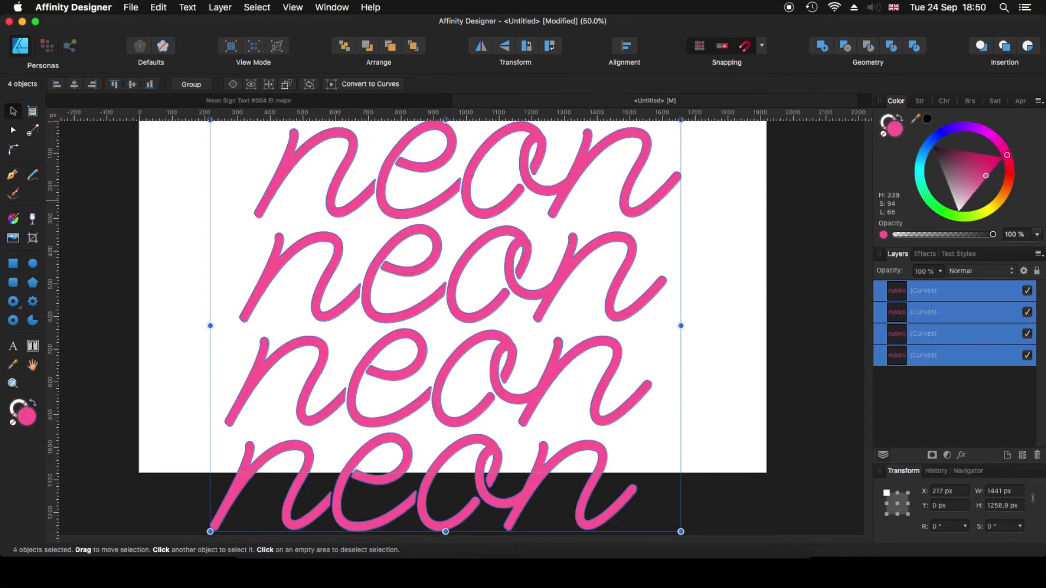
{"action": "mouse_move", "coordinate": [1007, 155]}
{"action": "left_mouse_down"}
{"action": "mouse_move", "coordinate": [1010, 171]}
{"action": "mouse_move", "coordinate": [1006, 153]}
{"action": "mouse_move", "coordinate": [978, 162]}
{"action": "mouse_move", "coordinate": [985, 169]}
{"action": "left_mouse_up"}
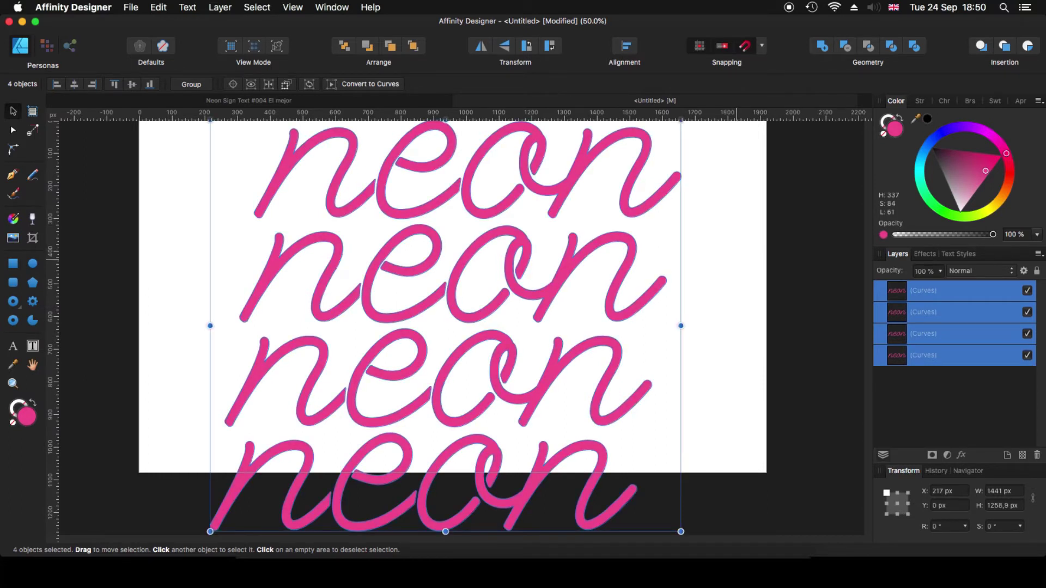
{"action": "left_click", "coordinate": [804, 253]}
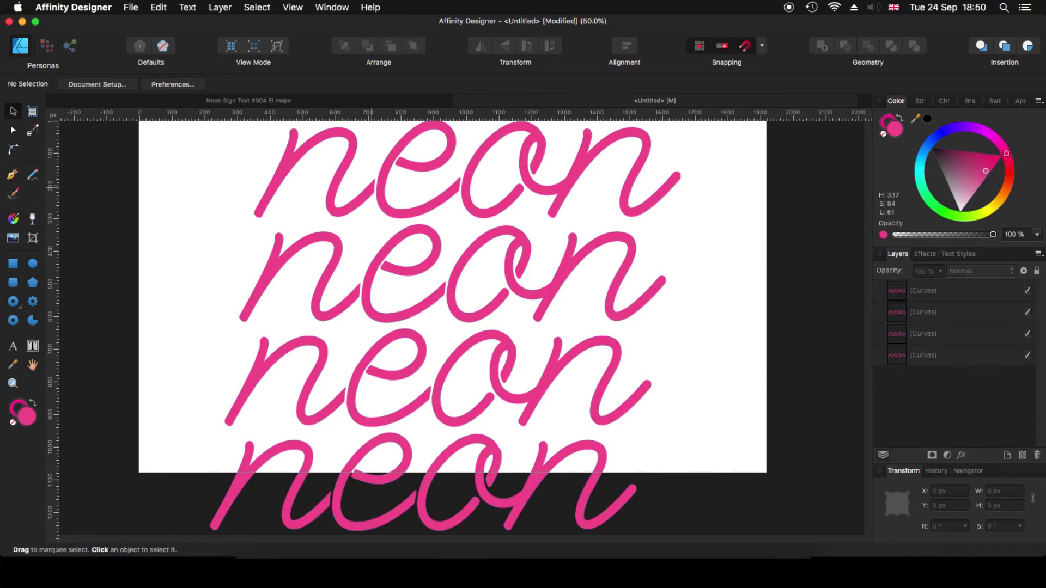
Darken the lowest copy of the lettering by setting its fill lightness to 40
{"action": "left_click", "coordinate": [357, 466]}
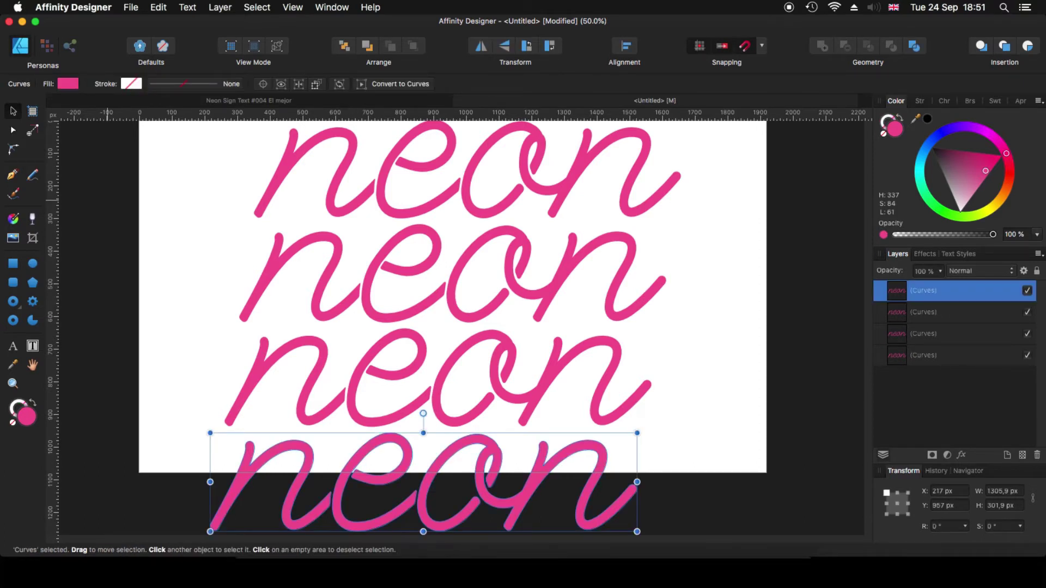
{"action": "left_click", "coordinate": [68, 83]}
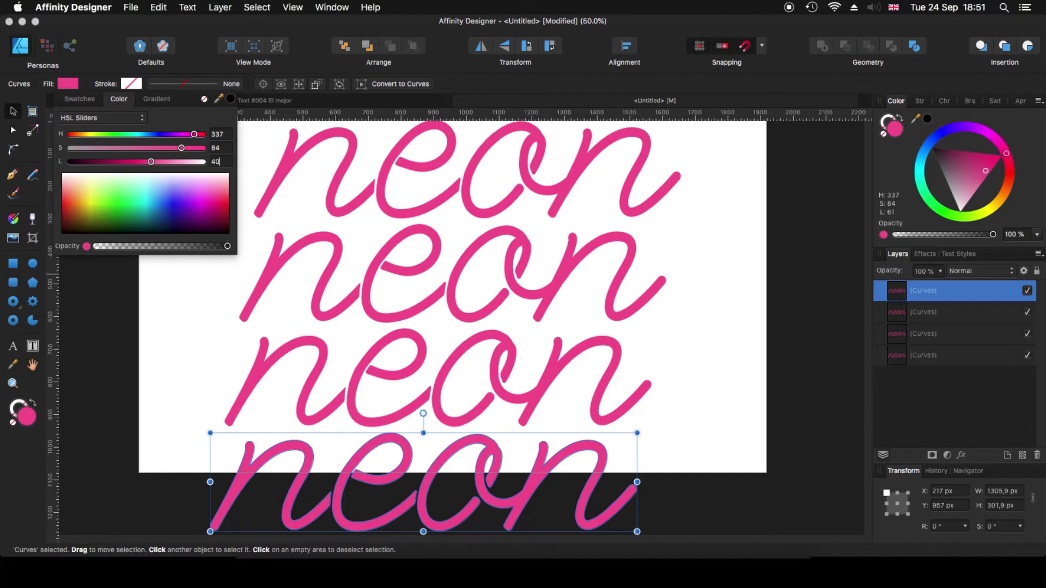
{"action": "type", "text": "40"}
{"action": "key", "text": "Return"}
{"action": "left_click", "coordinate": [319, 364]}
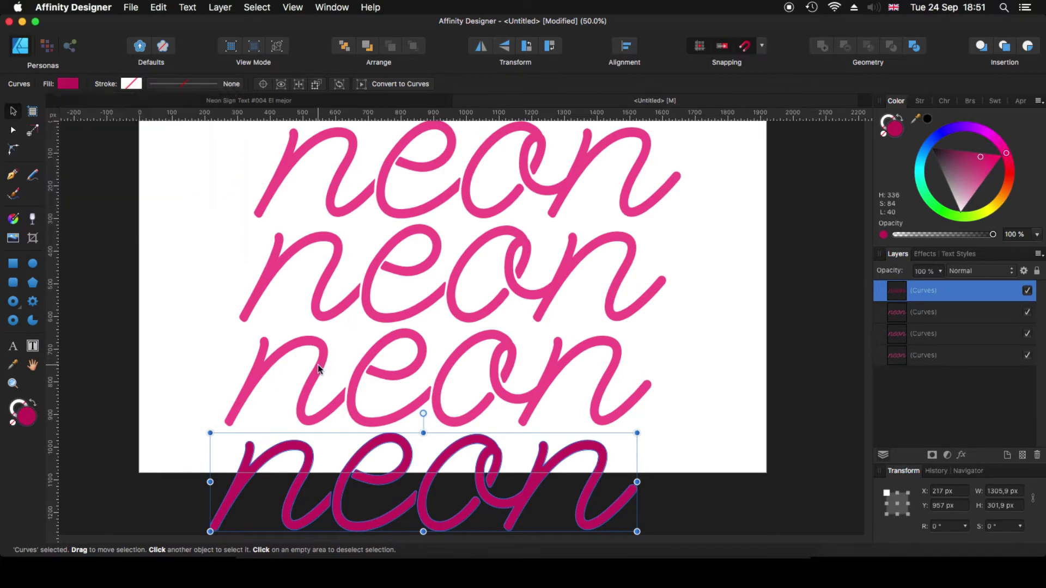
Set the fill lightness of the third copy from the top to 50
{"action": "left_click", "coordinate": [318, 365]}
{"action": "left_click", "coordinate": [68, 83]}
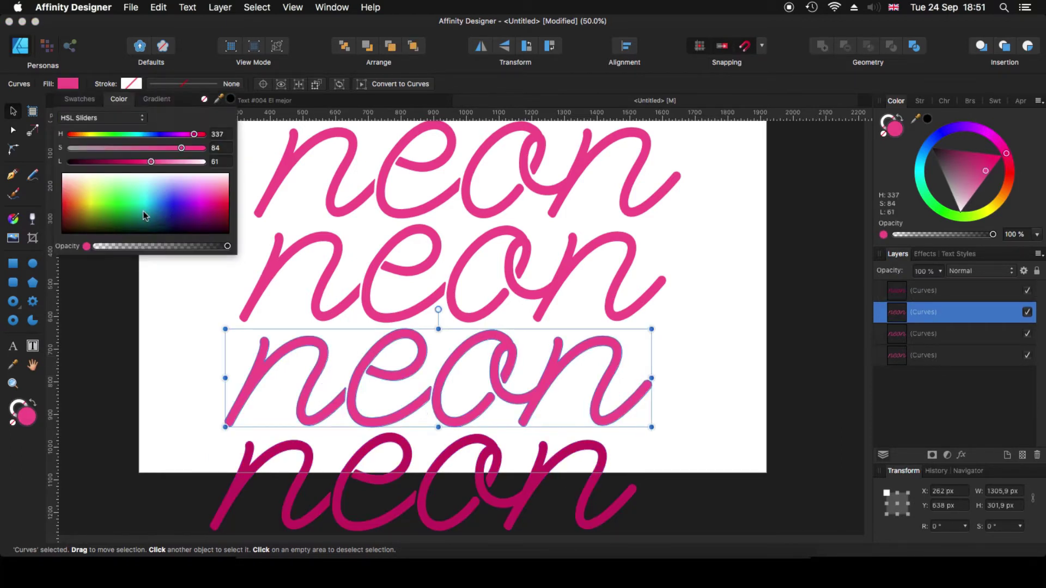
{"action": "left_click", "coordinate": [225, 162]}
{"action": "type", "text": "50"}
{"action": "key", "text": "Return"}
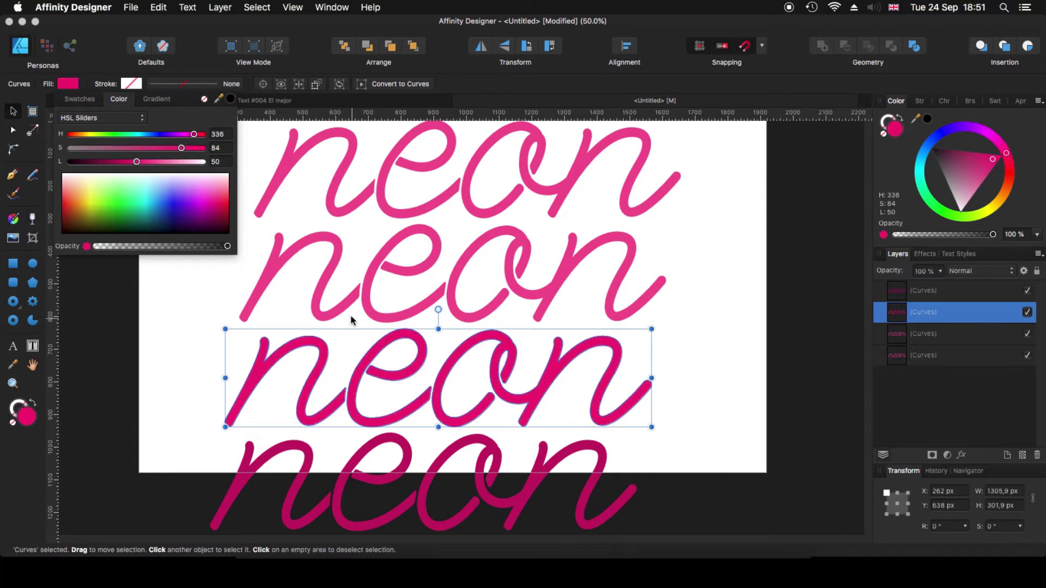
Set the fill lightness of the second copy from the top to 60
{"action": "left_click", "coordinate": [318, 304]}
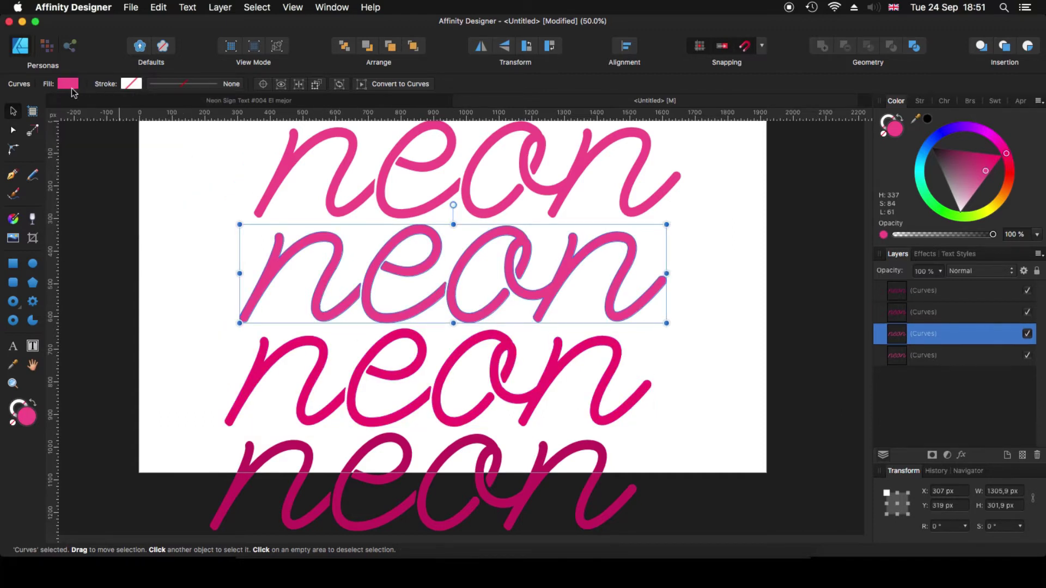
{"action": "left_click", "coordinate": [69, 84]}
{"action": "left_click", "coordinate": [224, 163]}
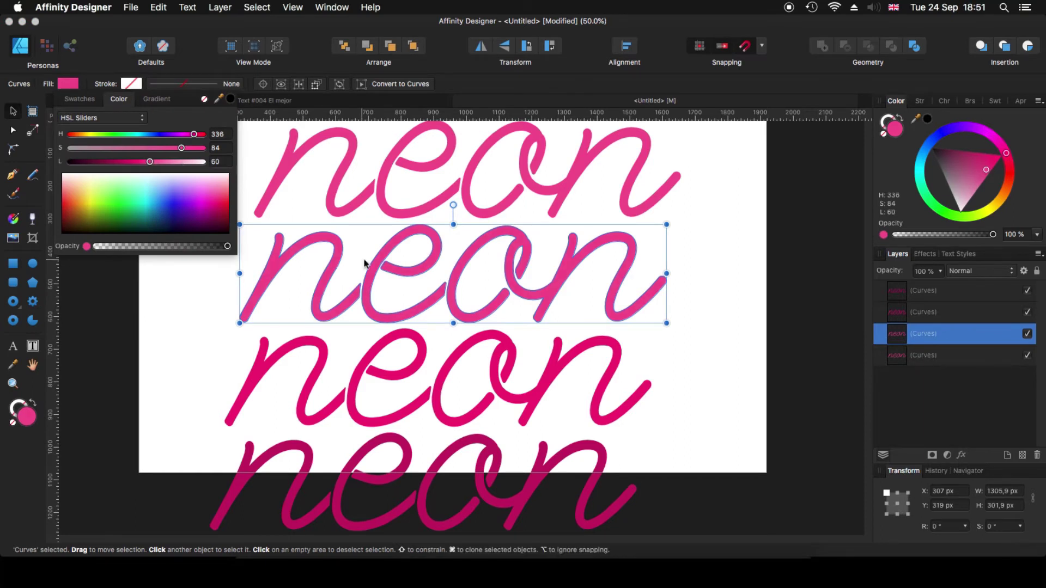
Turn the uppermost copy's fill white by raising both its saturation and lightness to 100
{"action": "left_click", "coordinate": [350, 213]}
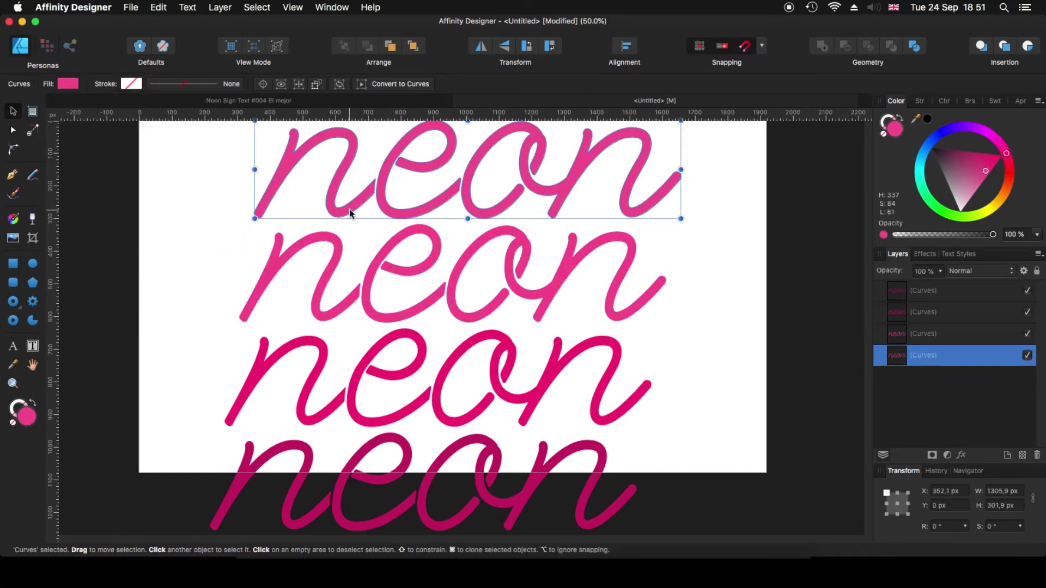
{"action": "left_click", "coordinate": [68, 84]}
{"action": "left_click_drag", "start_coordinate": [153, 162], "coordinate": [239, 164]}
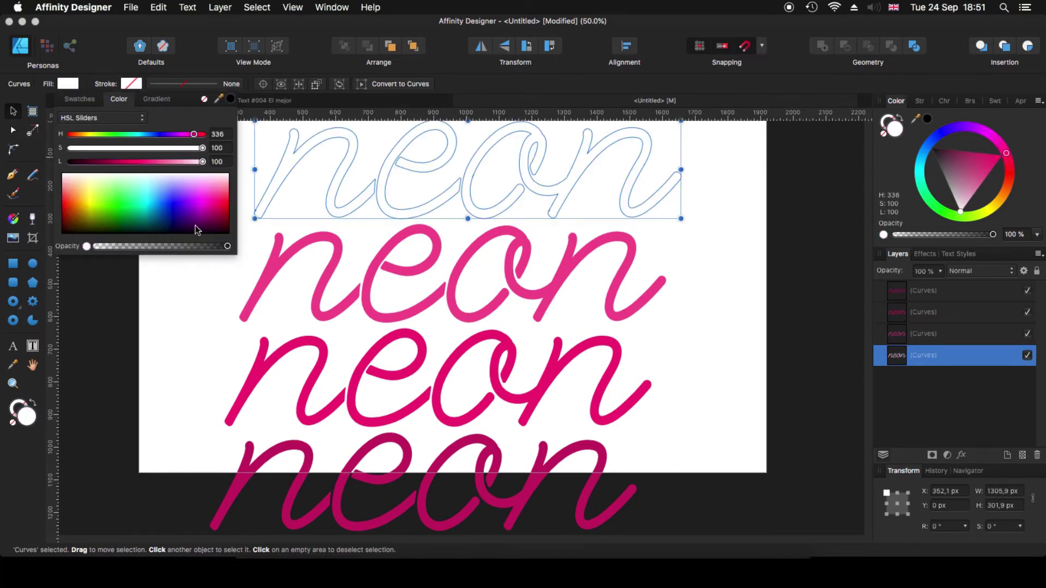
{"action": "left_click", "coordinate": [157, 325]}
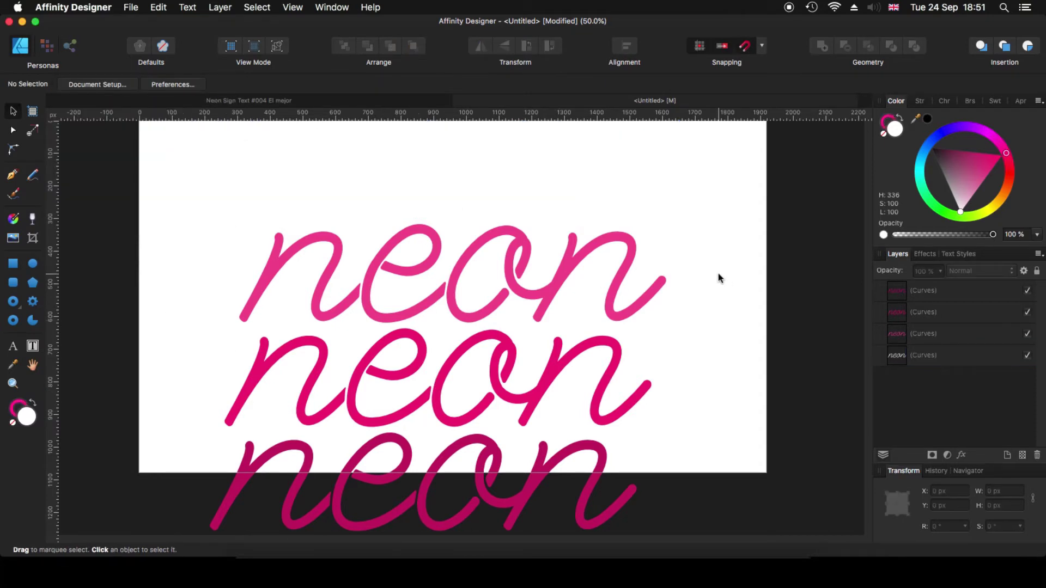
Reverse the stacking order of the copies so the white one is in front and the darkest pink is at the back
{"action": "left_click", "coordinate": [532, 484]}
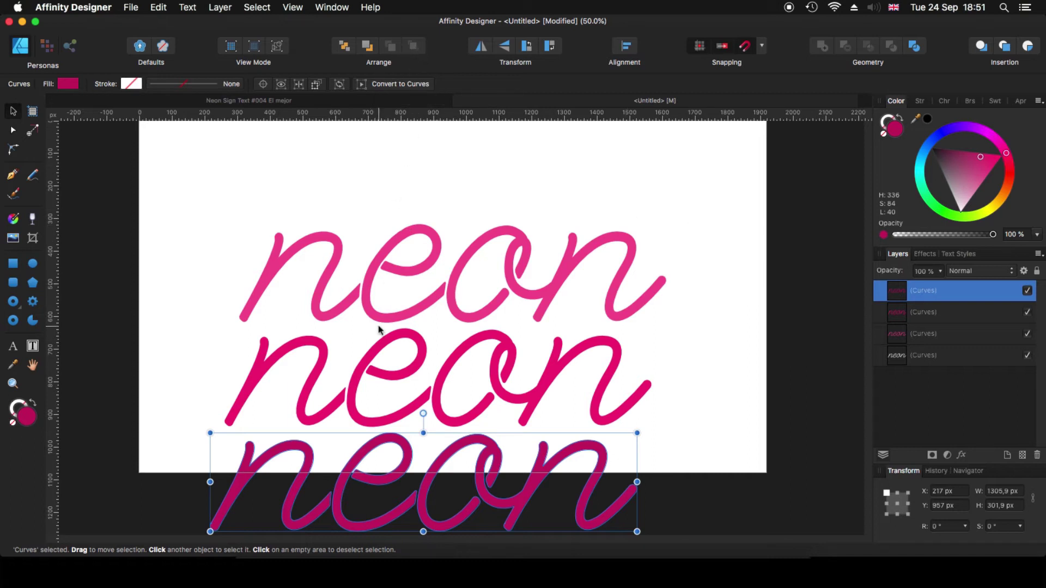
{"action": "left_click", "coordinate": [376, 354]}
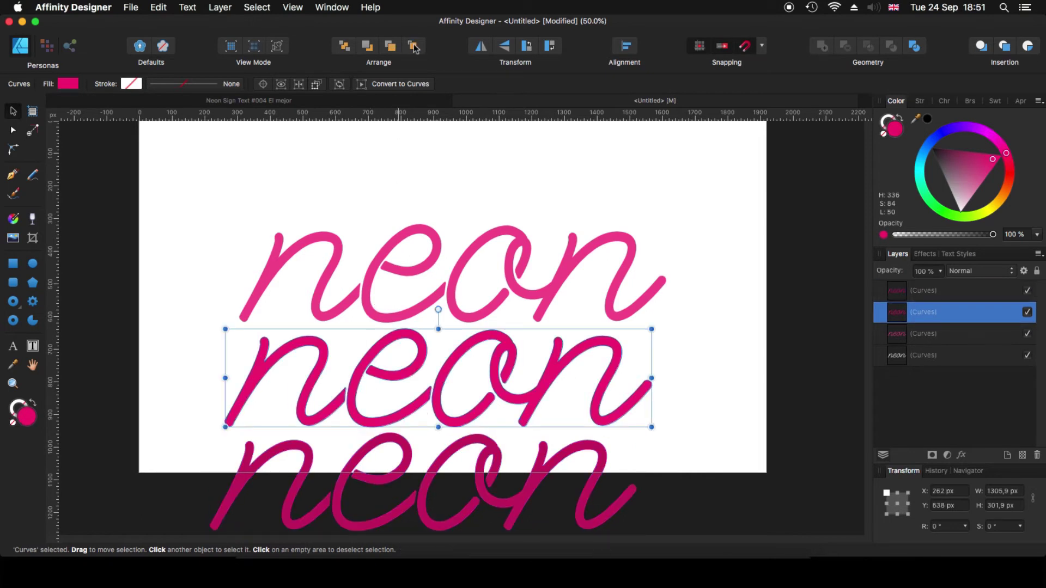
{"action": "left_click", "coordinate": [379, 269]}
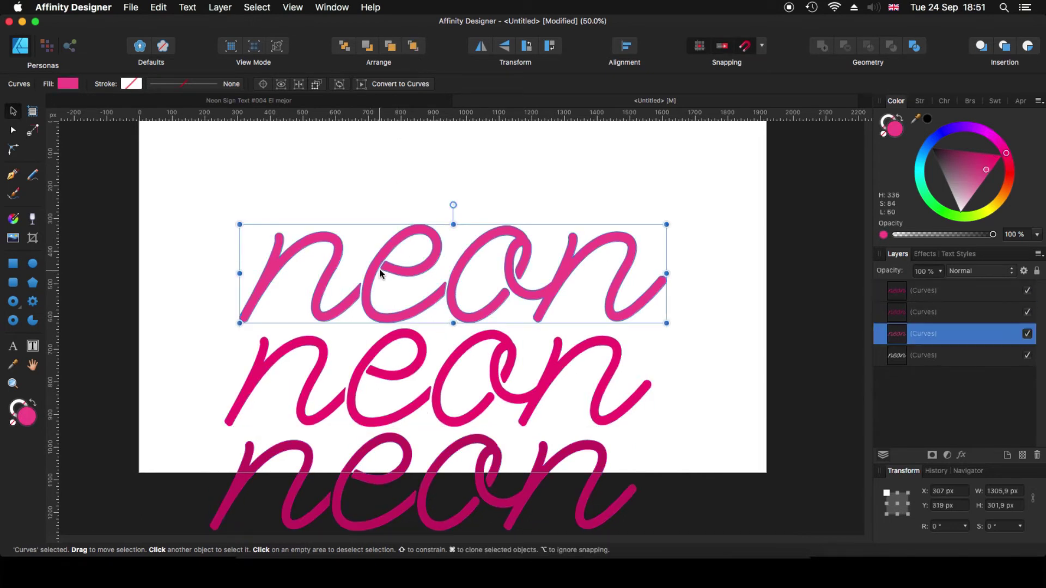
{"action": "left_click", "coordinate": [393, 126]}
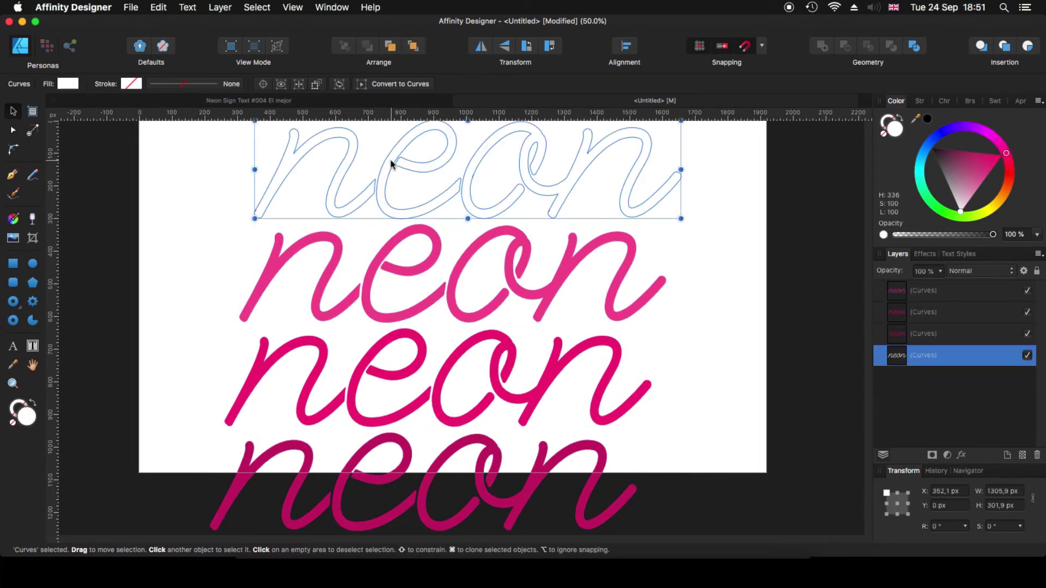
{"action": "left_click", "coordinate": [413, 46]}
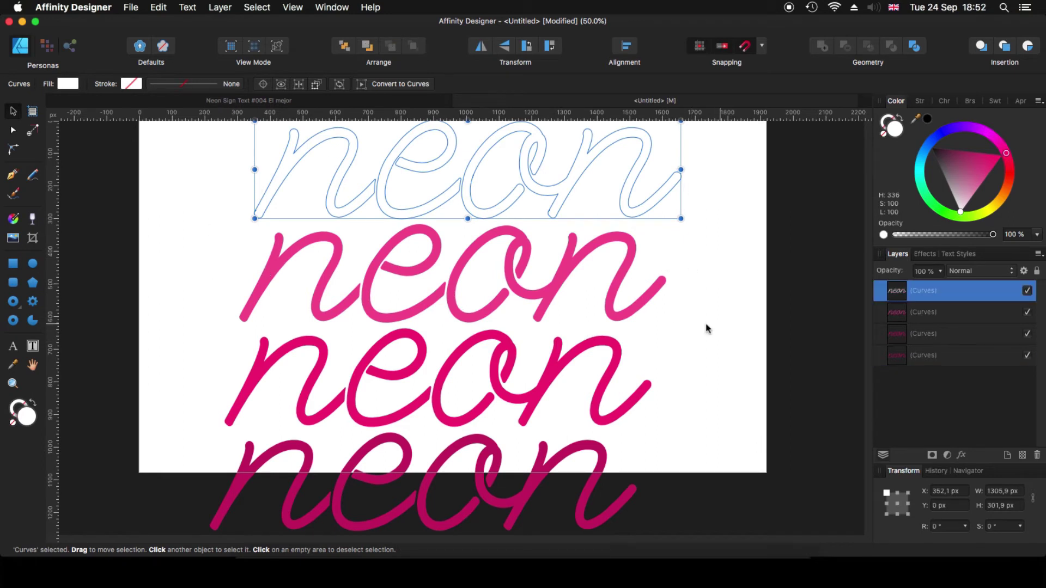
Apply a Gaussian Blur with a 30 px radius to the darkest pink copy
{"action": "left_click", "coordinate": [500, 463]}
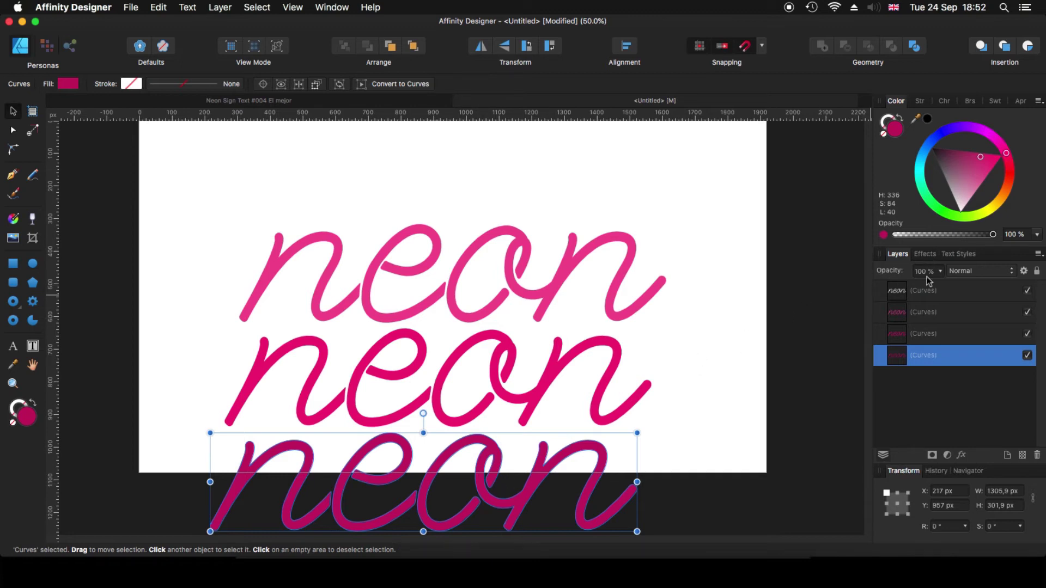
{"action": "left_click", "coordinate": [924, 254]}
{"action": "left_click", "coordinate": [895, 291]}
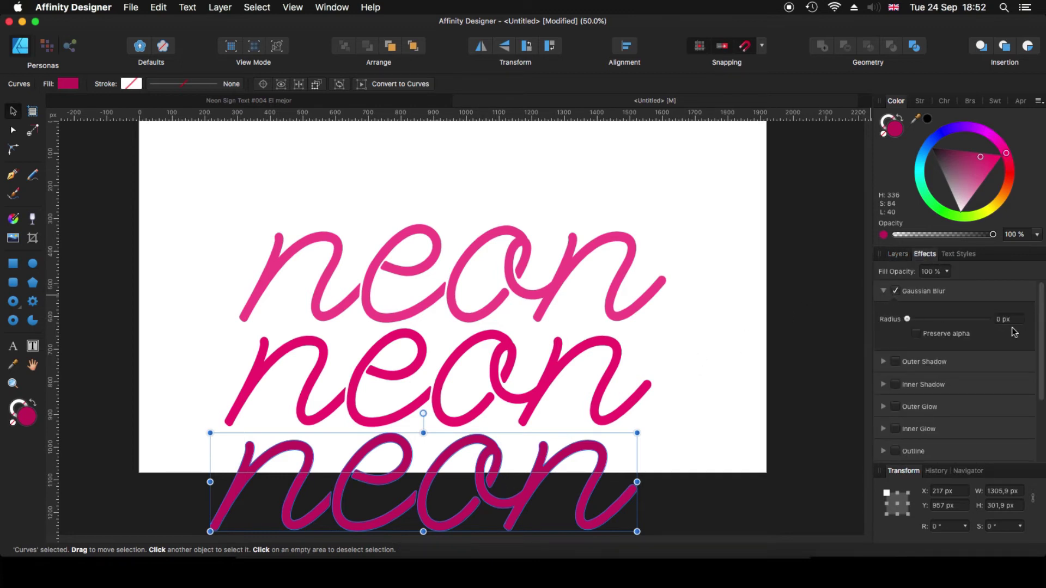
{"action": "left_click", "coordinate": [1006, 319]}
{"action": "type", "text": "30"}
{"action": "key", "text": "Return"}
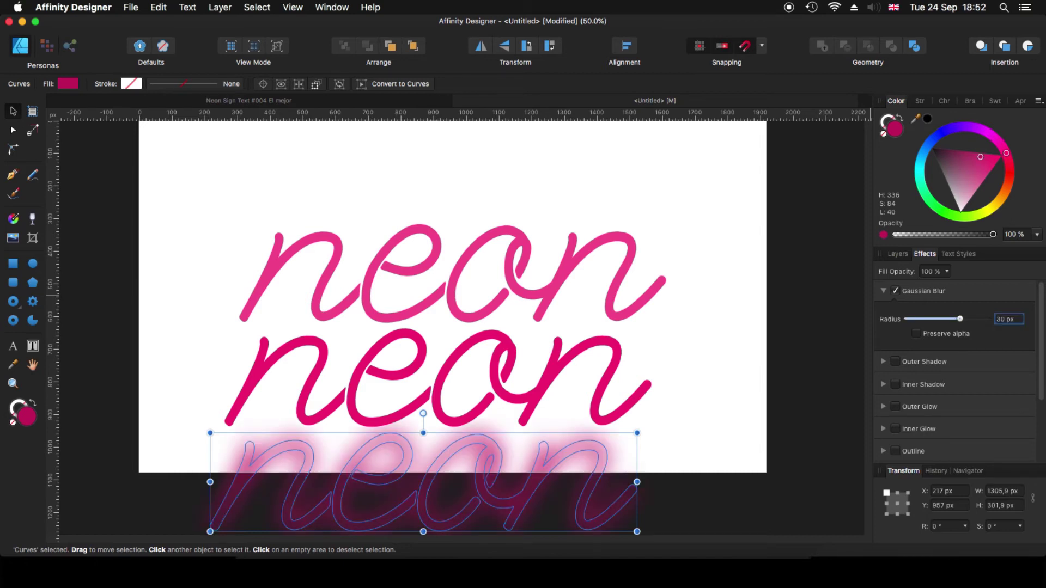
Apply a Gaussian Blur with a 20 px radius to the medium pink copy
{"action": "left_click", "coordinate": [370, 370]}
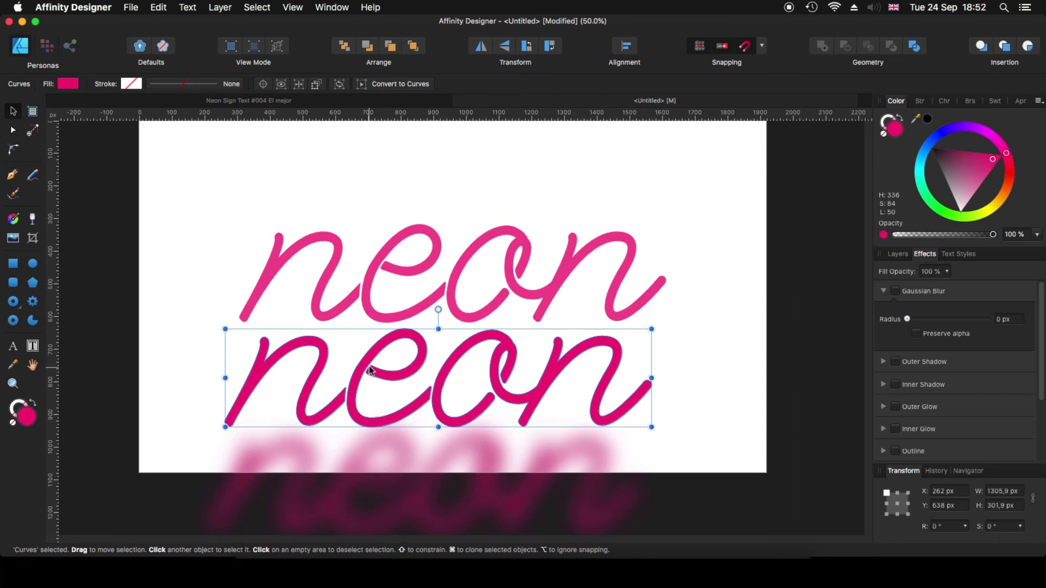
{"action": "left_click", "coordinate": [895, 291]}
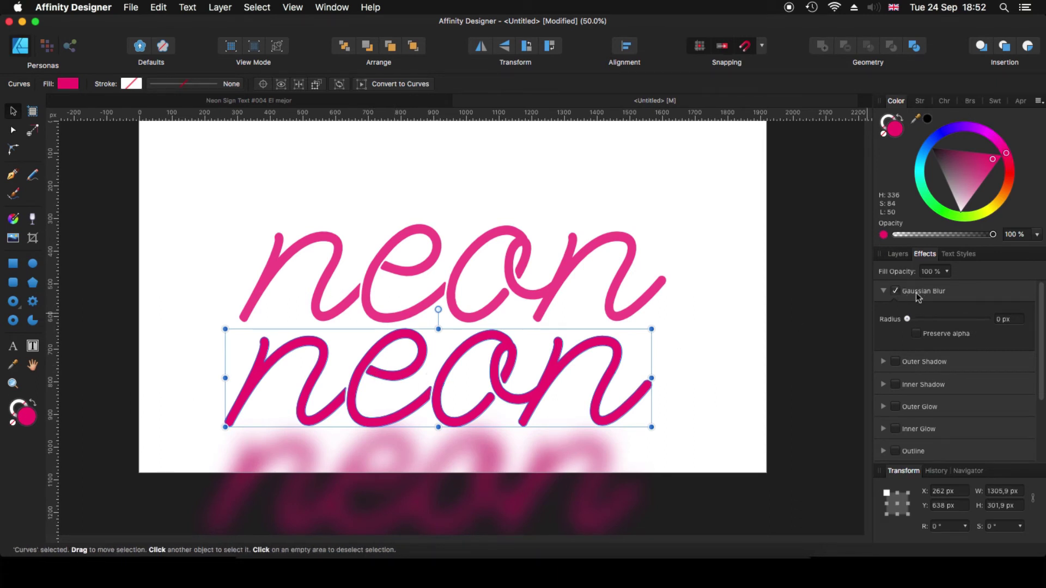
{"action": "left_click", "coordinate": [1005, 320]}
{"action": "type", "text": "20"}
{"action": "key", "text": "Return"}
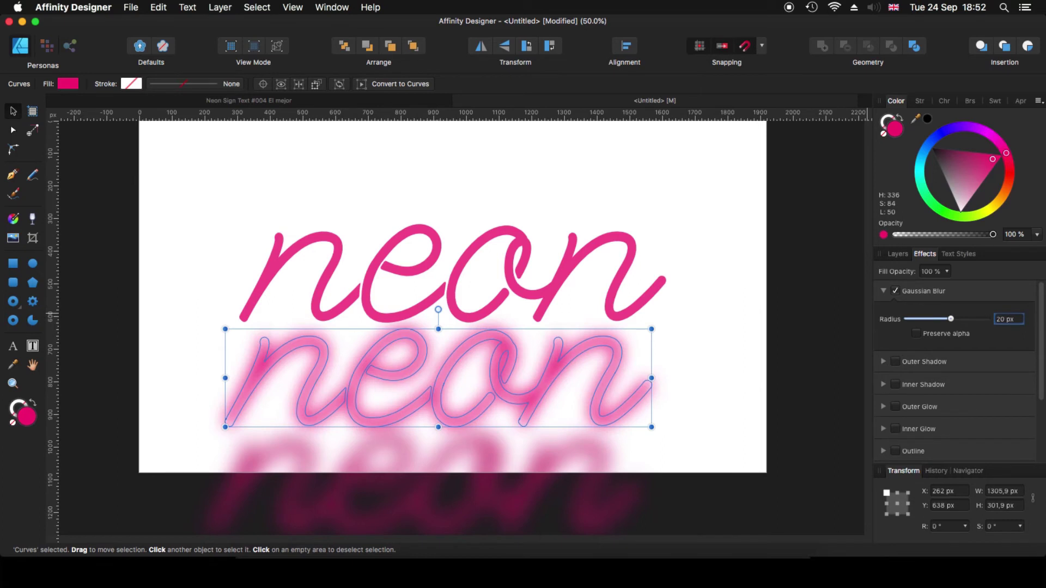
Apply a Gaussian Blur with a 10 px radius to the lightest pink copy
{"action": "left_click", "coordinate": [441, 301]}
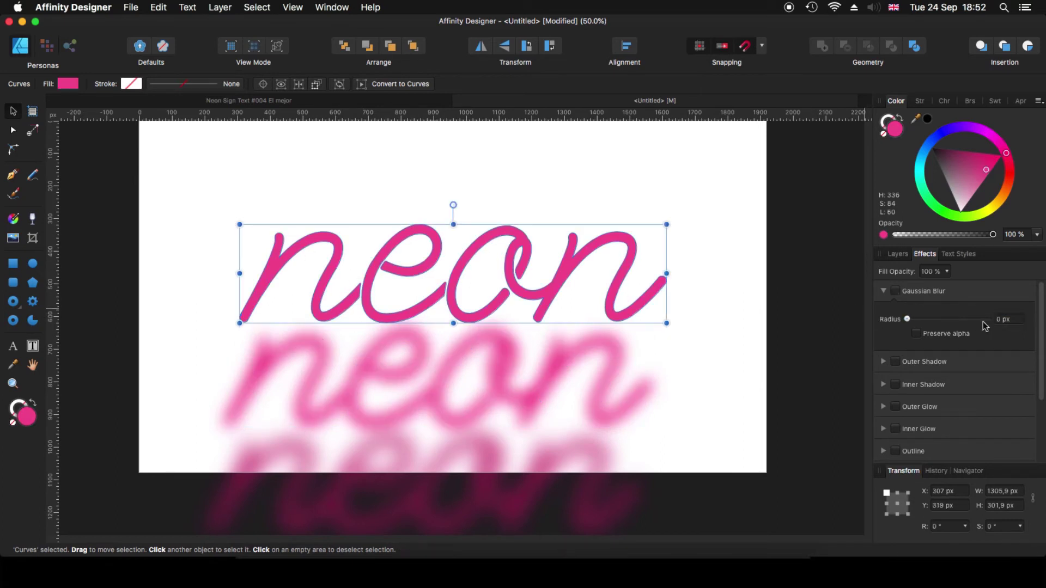
{"action": "left_click", "coordinate": [1008, 320]}
{"action": "type", "text": "10"}
{"action": "key", "text": "Return"}
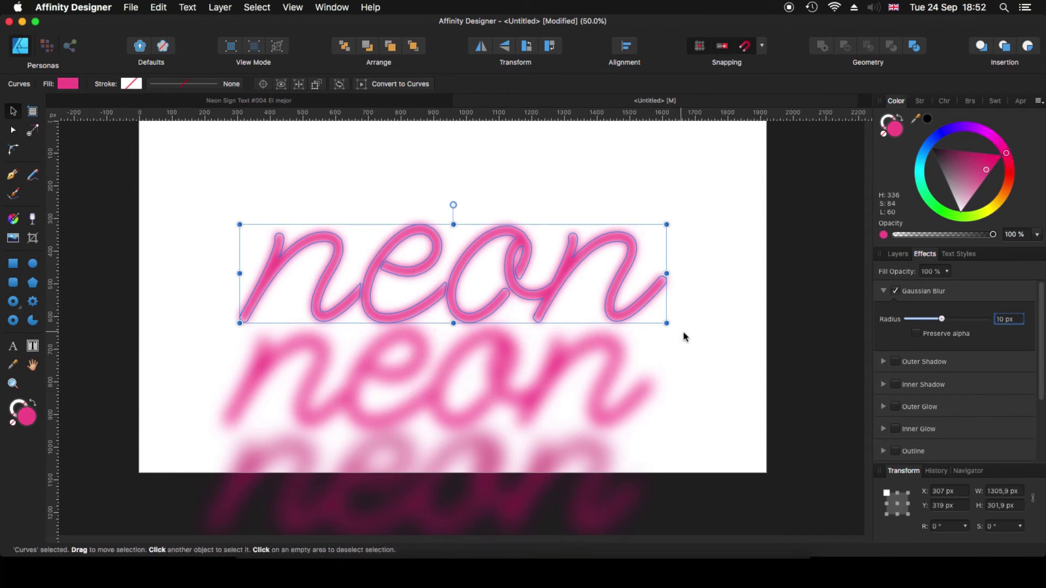
Align all four neon copies to the last selected one, centred both horizontally and vertically, so they stack exactly
{"action": "left_click", "coordinate": [898, 255]}
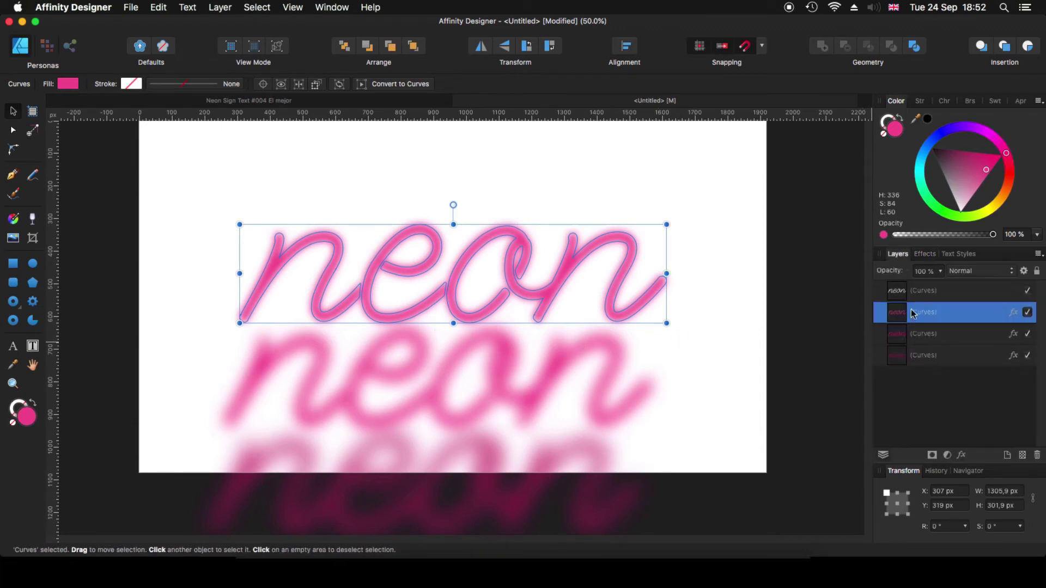
{"action": "left_click", "coordinate": [903, 294]}
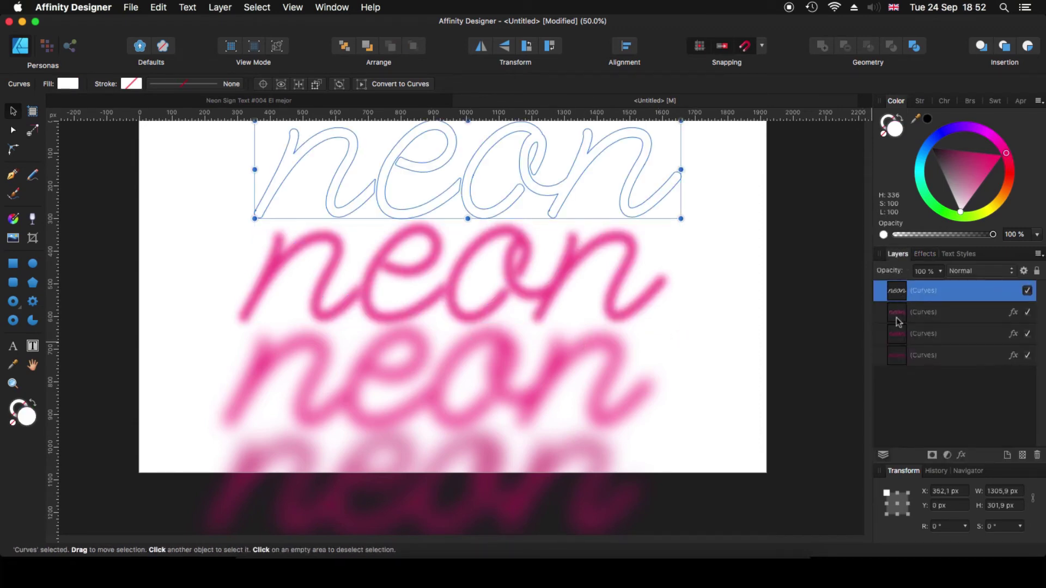
{"action": "left_click", "coordinate": [900, 358], "text": "shift"}
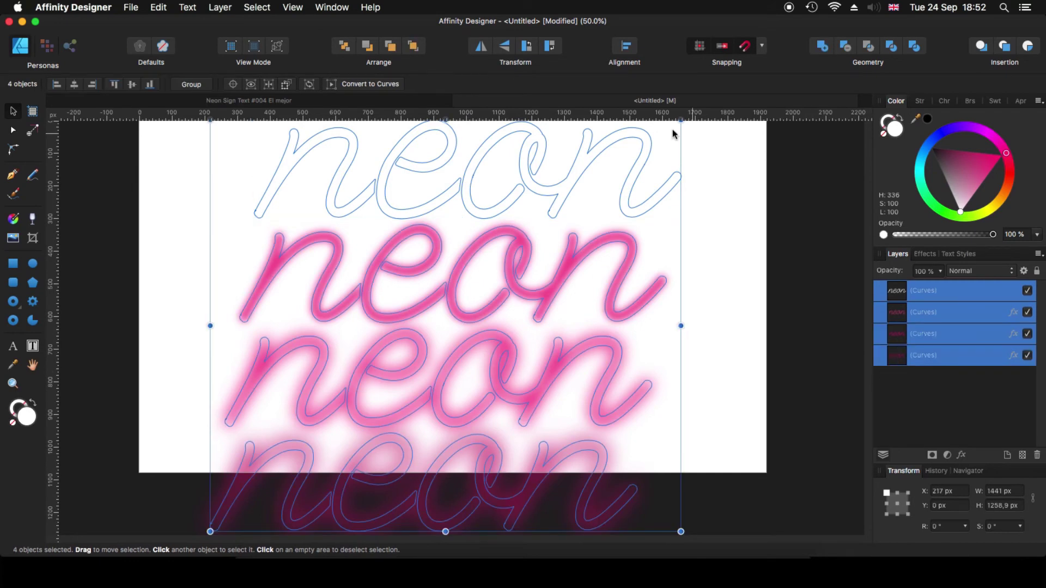
{"action": "left_click", "coordinate": [626, 49]}
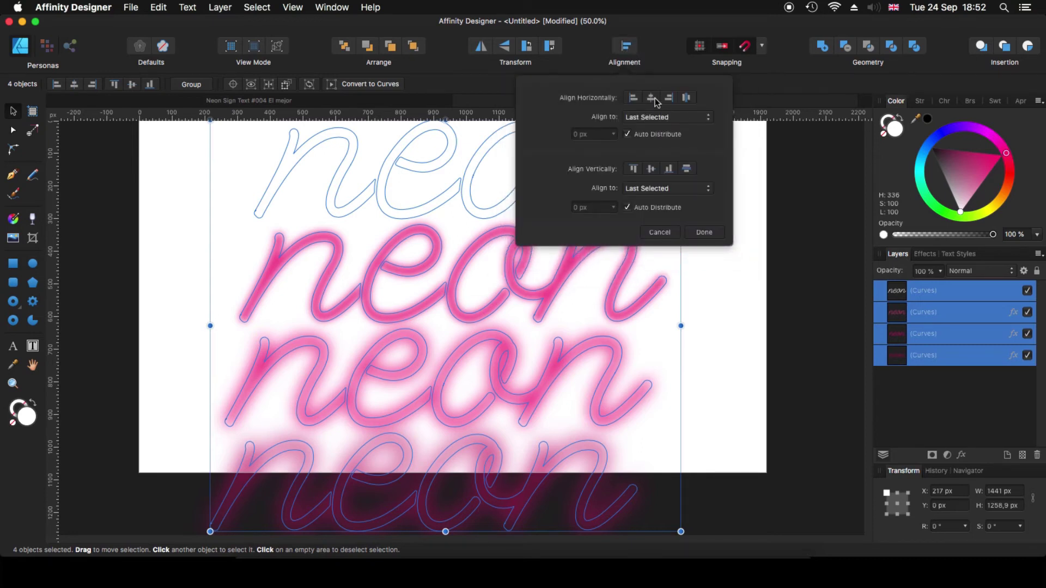
{"action": "left_click", "coordinate": [652, 98]}
{"action": "left_click", "coordinate": [650, 170]}
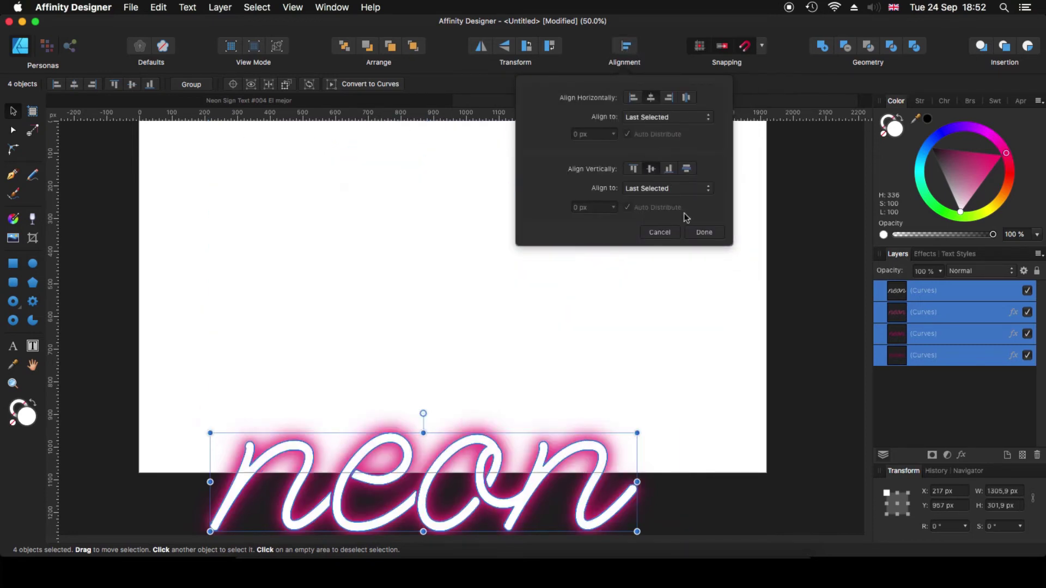
{"action": "left_click", "coordinate": [709, 234]}
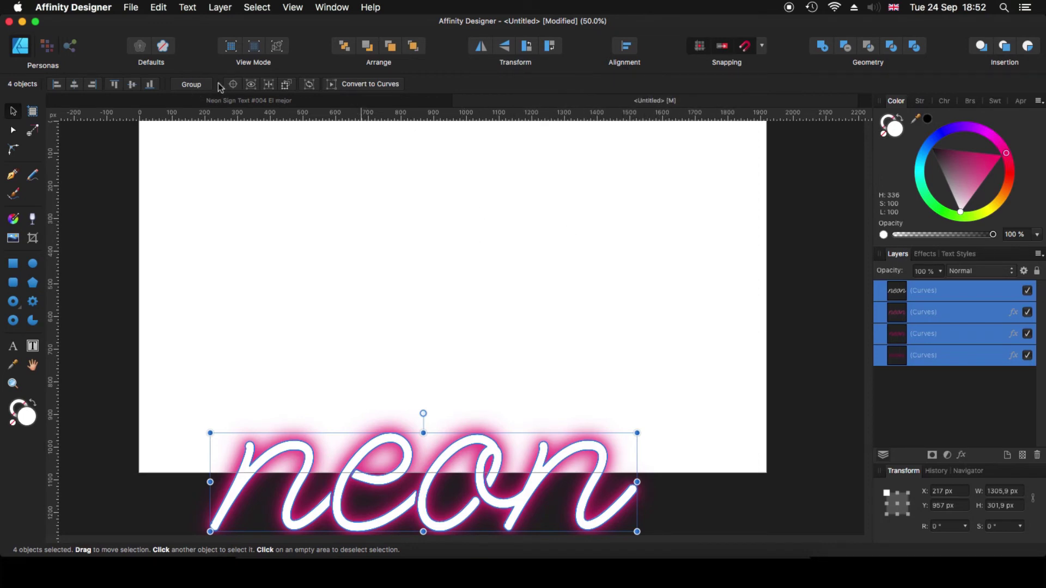
Group the four stacked neon copies and move the group to the centre of the page
{"action": "left_click", "coordinate": [194, 86]}
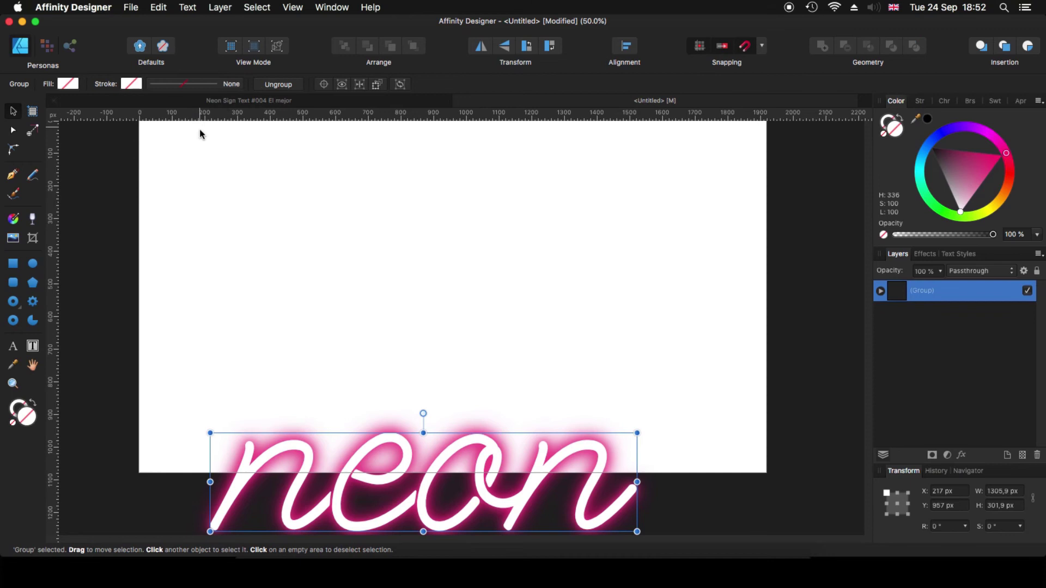
{"action": "left_click_drag", "start_coordinate": [435, 478], "coordinate": [463, 288]}
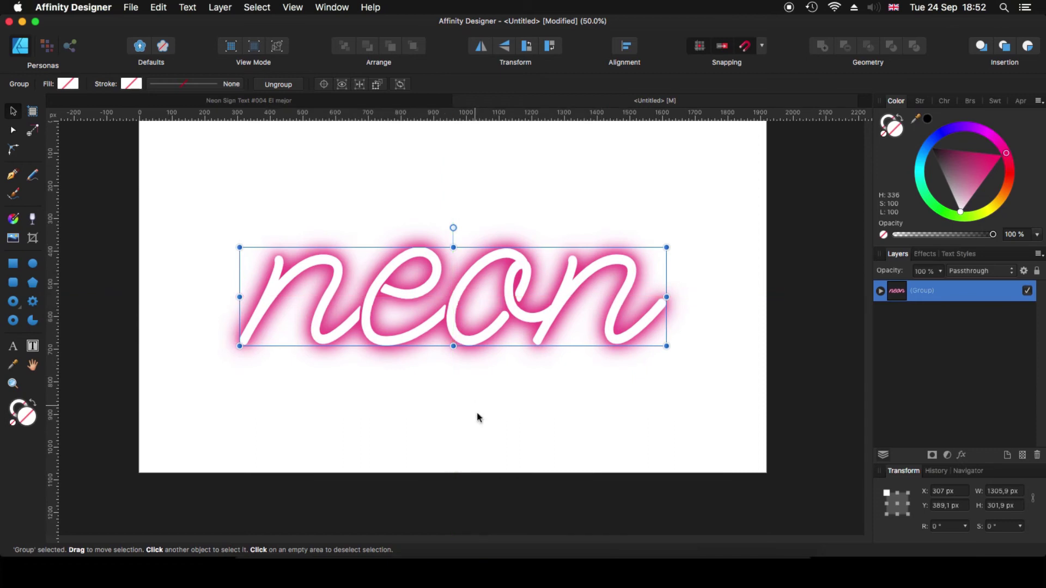
{"action": "left_click", "coordinate": [497, 419]}
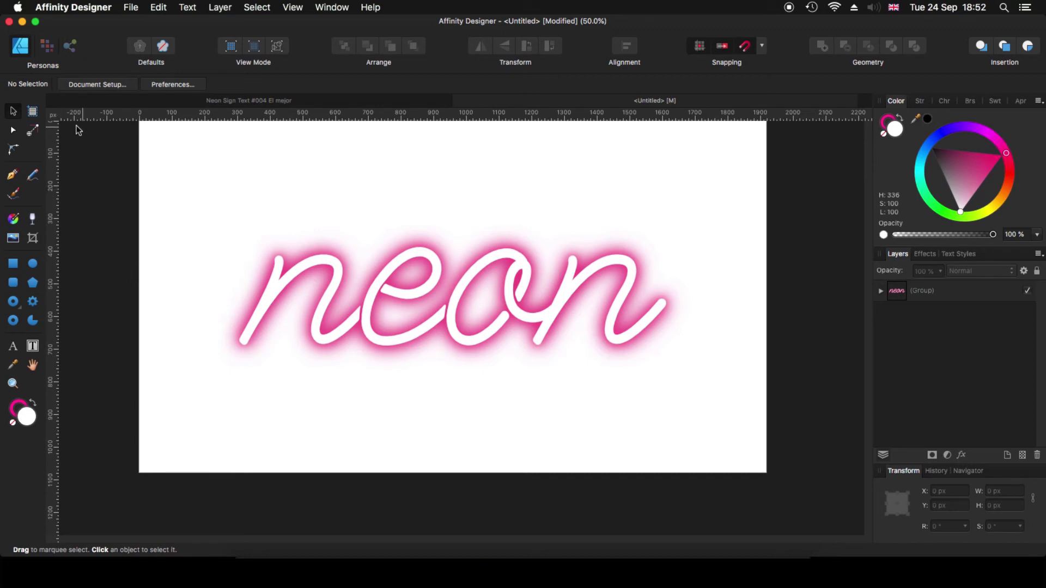
{"action": "scroll", "coordinate": [387, 380], "scroll_direction": "up", "scroll_amount": 3}
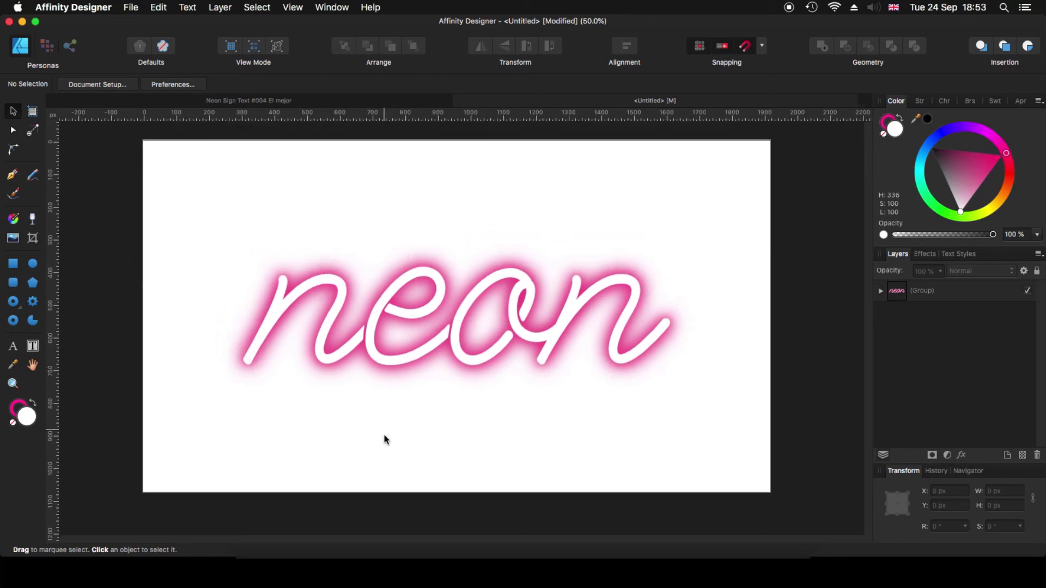
{"action": "scroll", "coordinate": [385, 445], "scroll_direction": "right", "scroll_amount": 1}
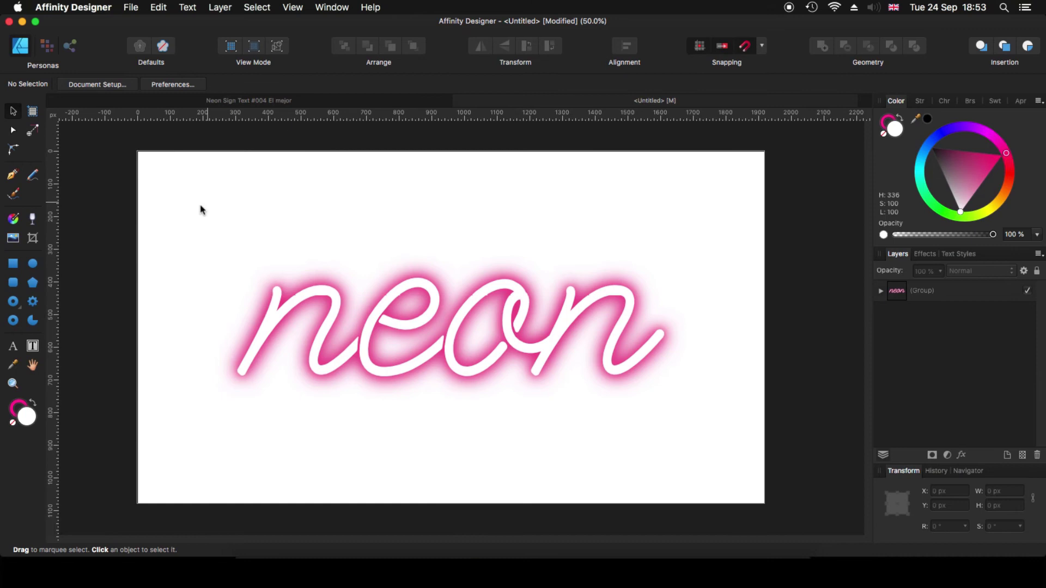
Check the finished neon reference document, then draw a 1920 × 1080 px rectangle covering the whole page of the untitled document
{"action": "left_click", "coordinate": [310, 100]}
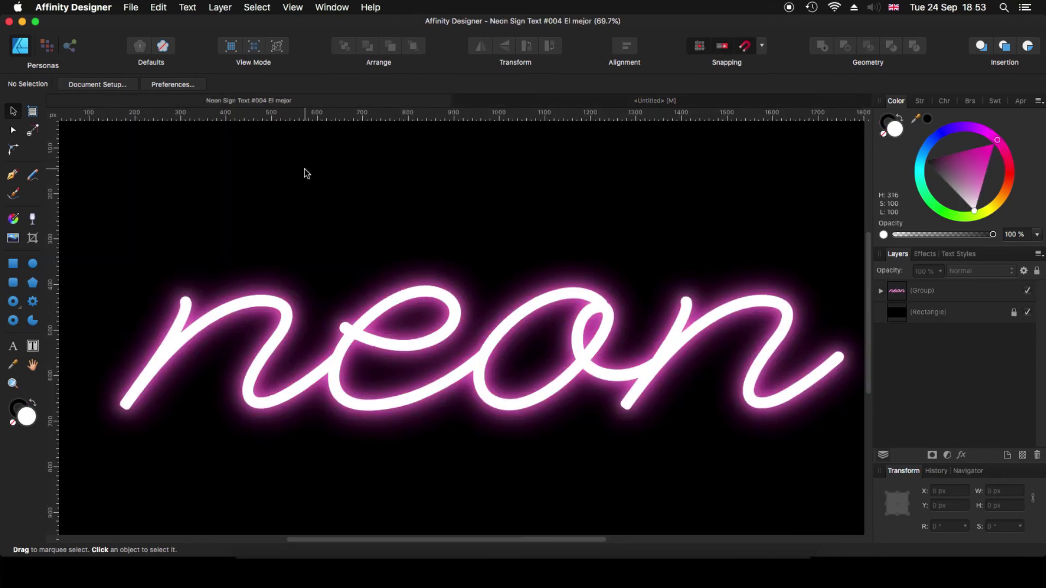
{"action": "left_click", "coordinate": [553, 102]}
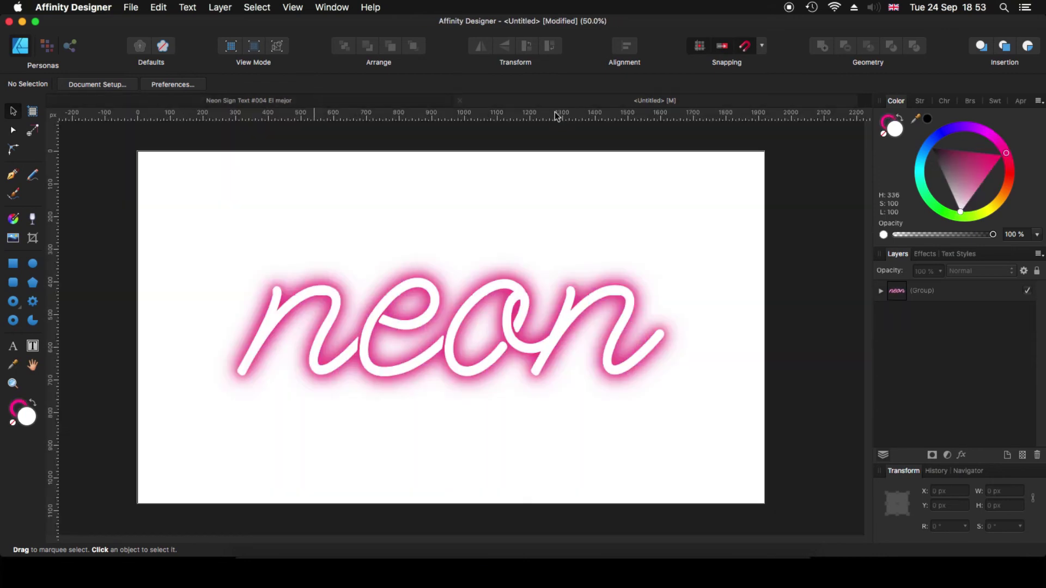
{"action": "left_click", "coordinate": [13, 265]}
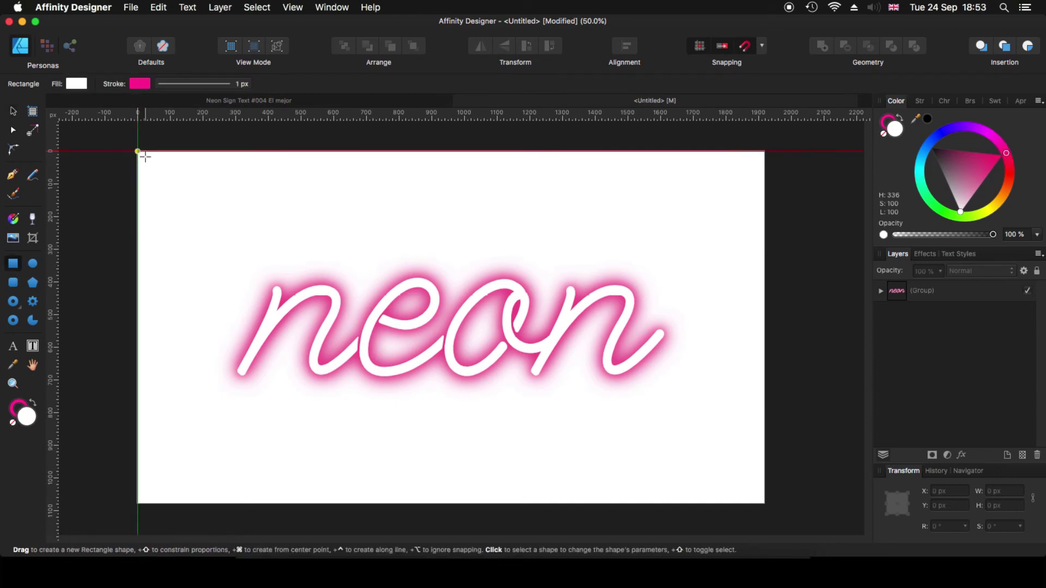
{"action": "left_click_drag", "start_coordinate": [144, 157], "coordinate": [764, 504]}
Fill the page-sized rectangle with pure black and set its stroke width to 0 px
{"action": "left_click", "coordinate": [77, 83]}
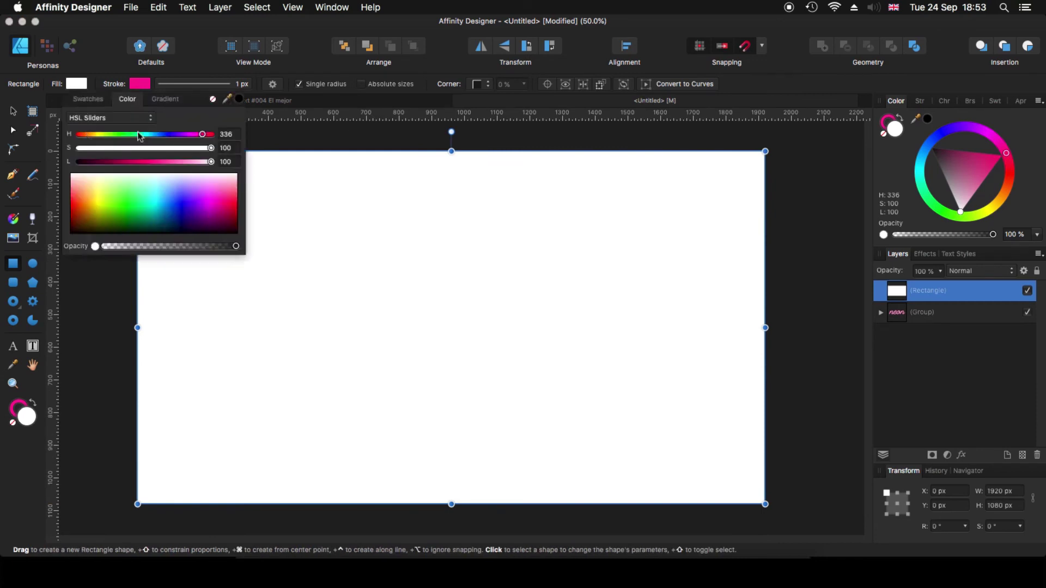
{"action": "left_click_drag", "start_coordinate": [210, 162], "coordinate": [61, 167]}
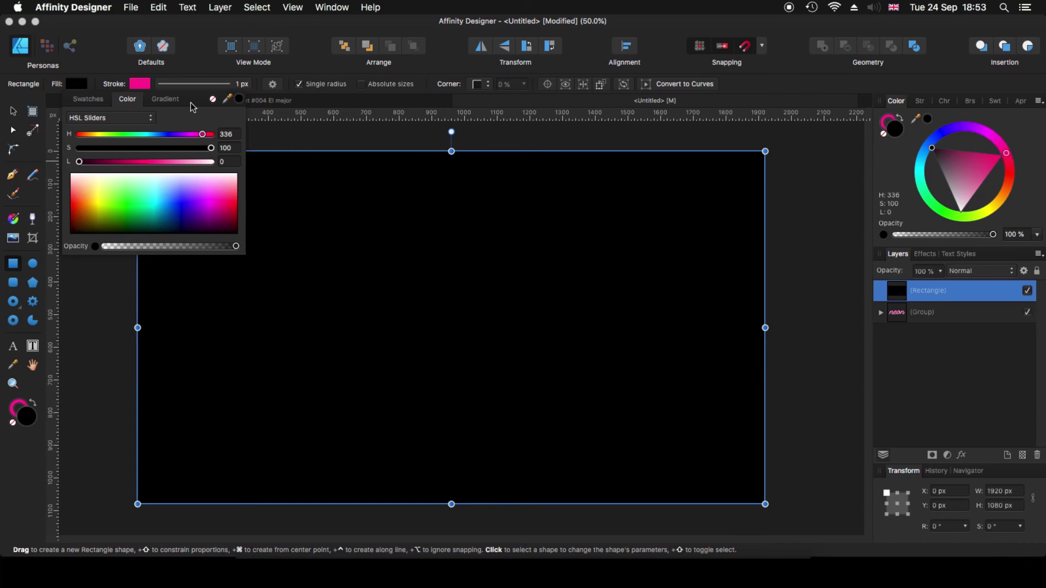
{"action": "left_click", "coordinate": [238, 99]}
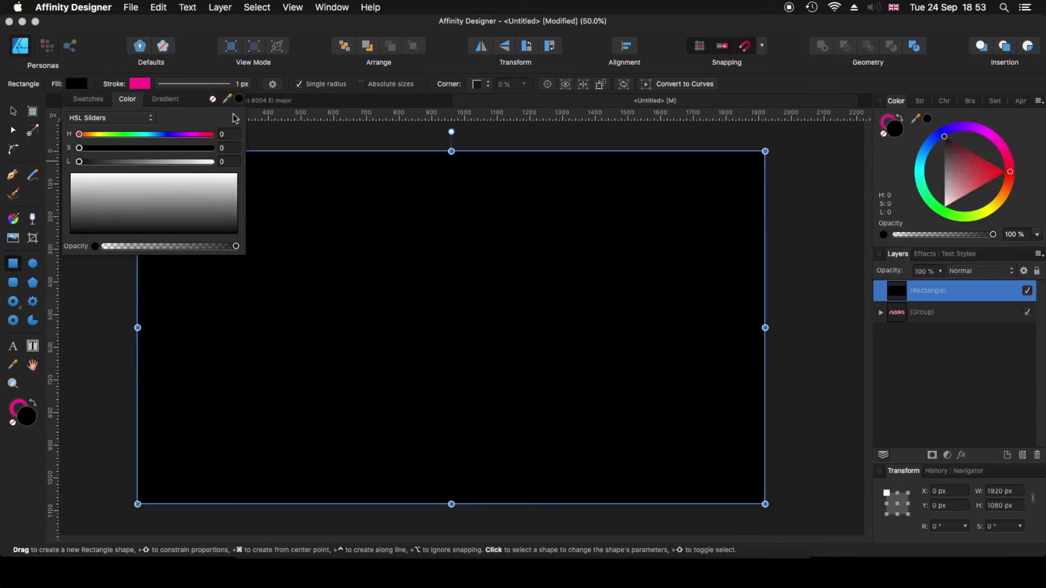
{"action": "left_click", "coordinate": [170, 92]}
{"action": "left_click", "coordinate": [174, 84]}
{"action": "left_click", "coordinate": [162, 125]}
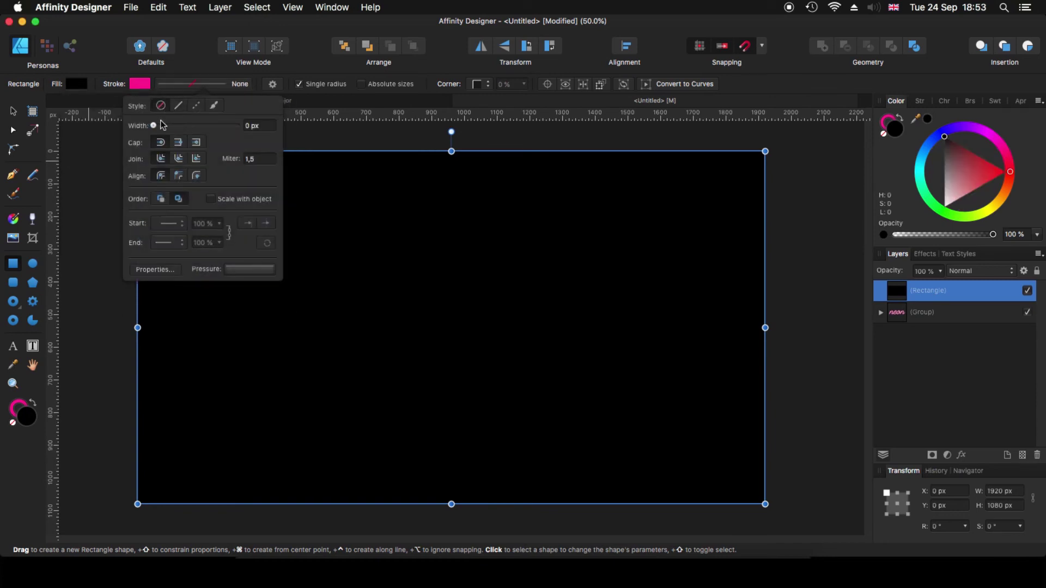
{"action": "left_click", "coordinate": [97, 226]}
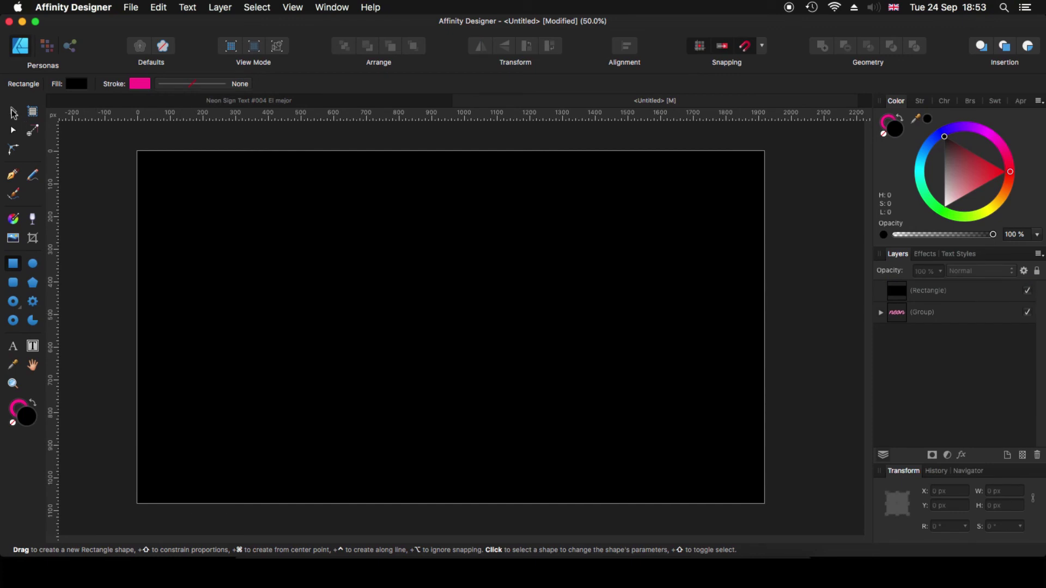
Move the black rectangle behind the neon group as a background and inspect the glow up close
{"action": "key", "text": "v"}
{"action": "left_click_drag", "start_coordinate": [906, 293], "coordinate": [899, 326]}
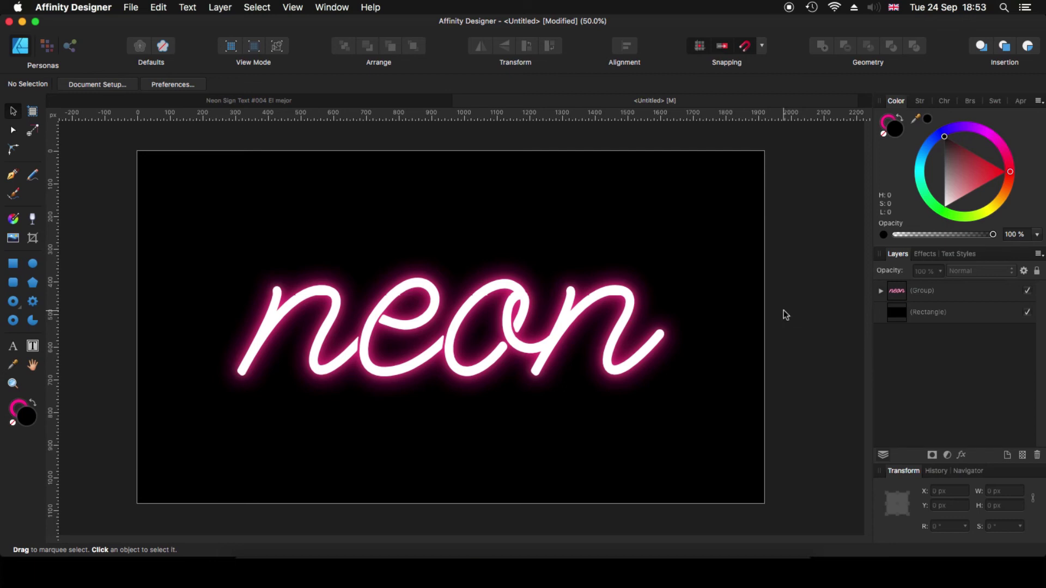
{"action": "scroll", "coordinate": [783, 310], "scroll_direction": "up", "scroll_amount": 3}
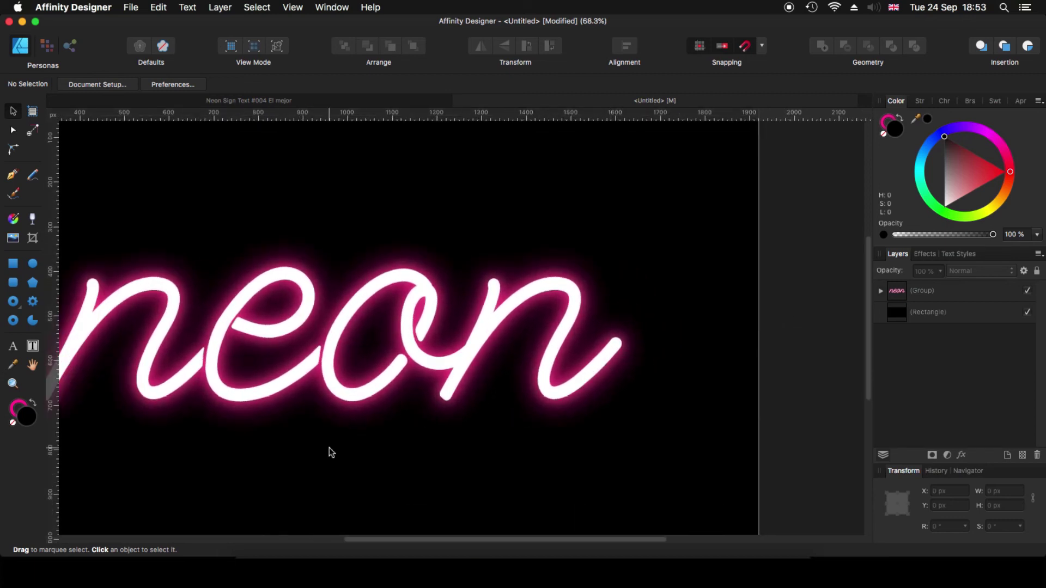
{"action": "left_click_drag", "start_coordinate": [328, 447], "coordinate": [458, 439]}
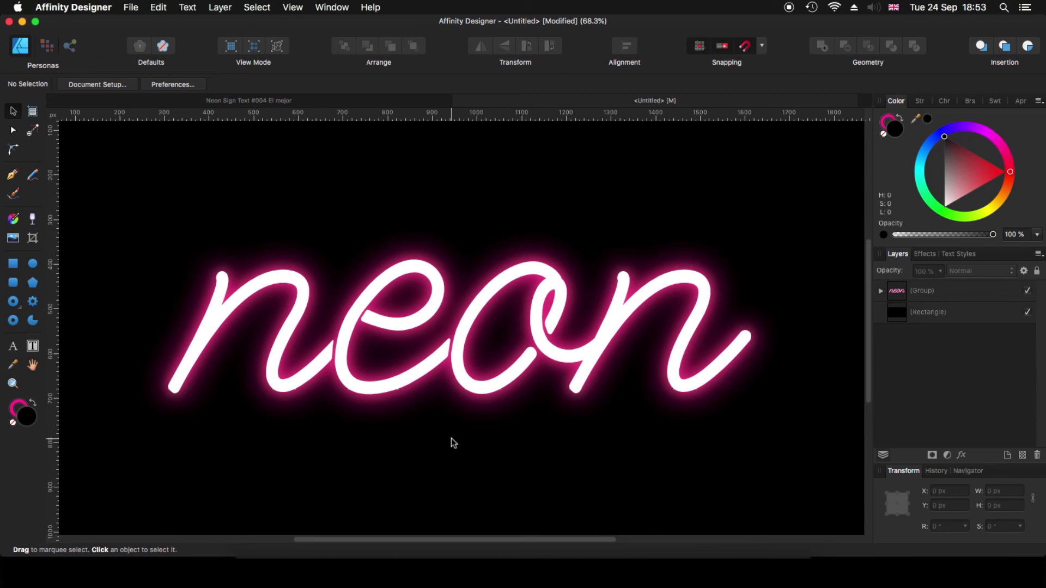